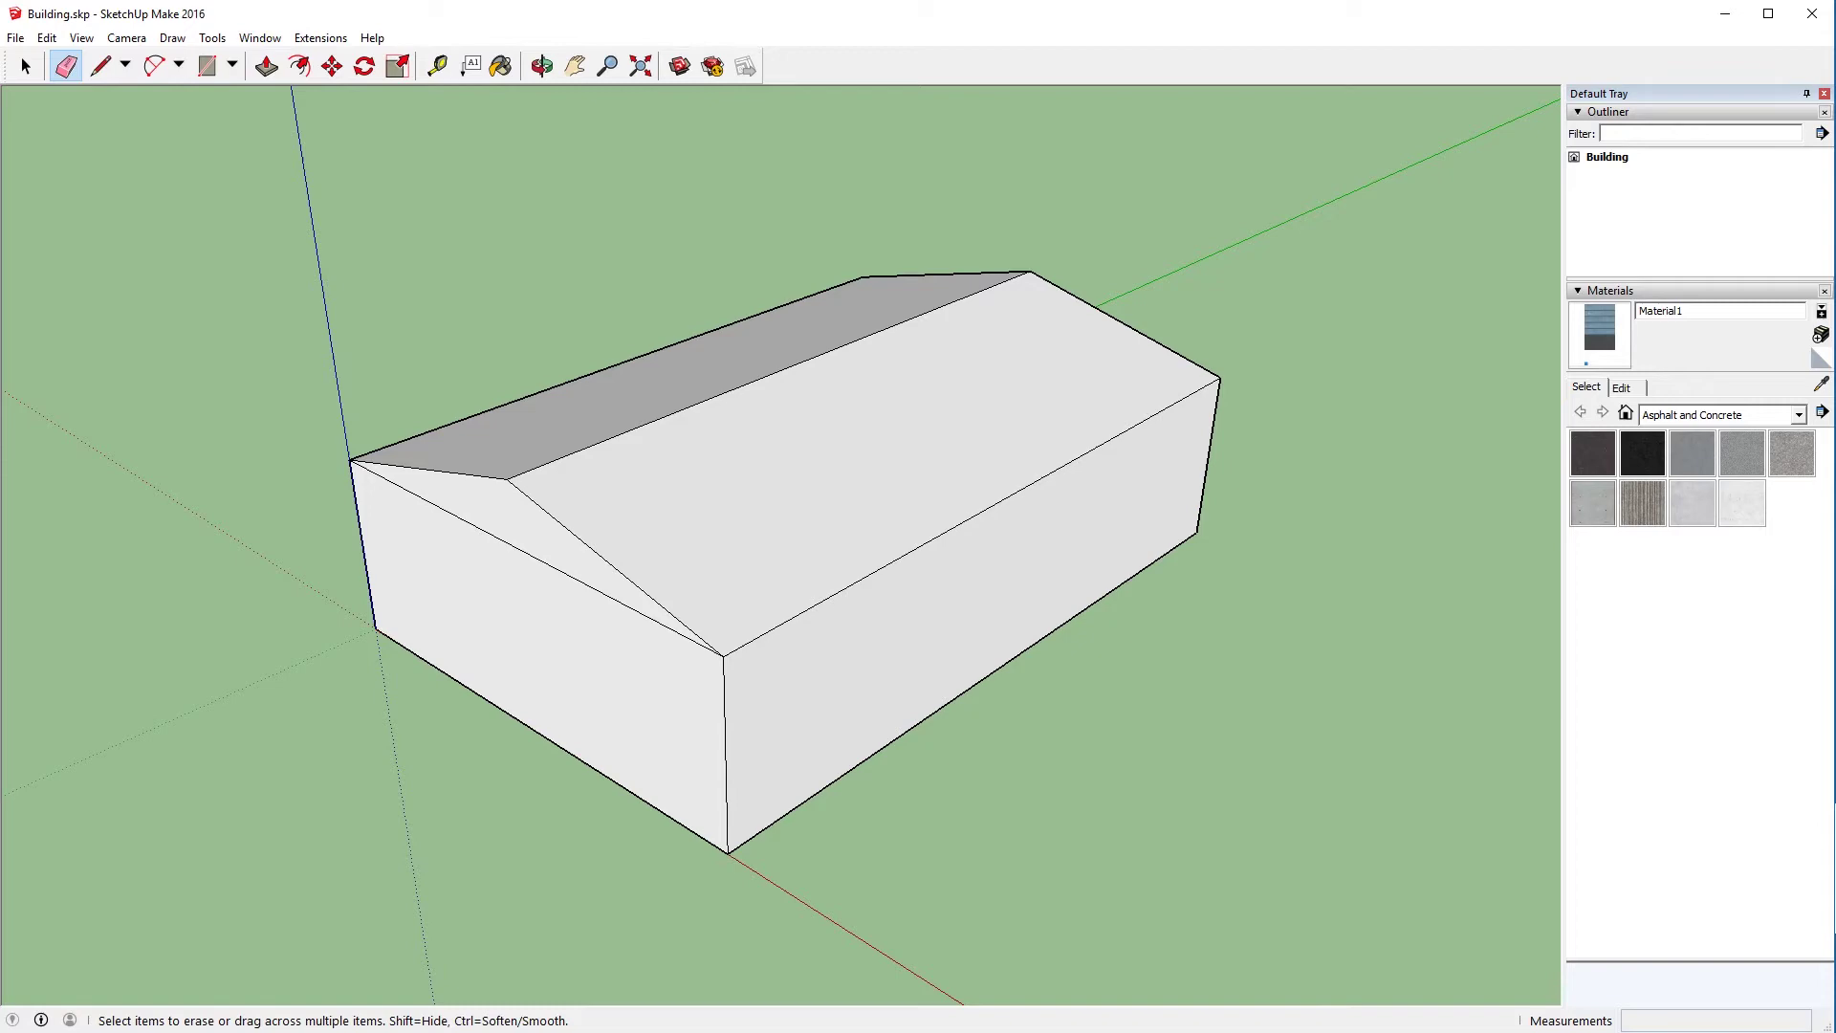
From below, push the building's bottom face inward to hollow a box-shaped recess into the underside
mouse_move(1004, 860)
middle_down()
mouse_move(1004, 704)
mouse_move(1081, 377)
mouse_move(1023, 384)
middle_up()
key(space)
click(841, 602)
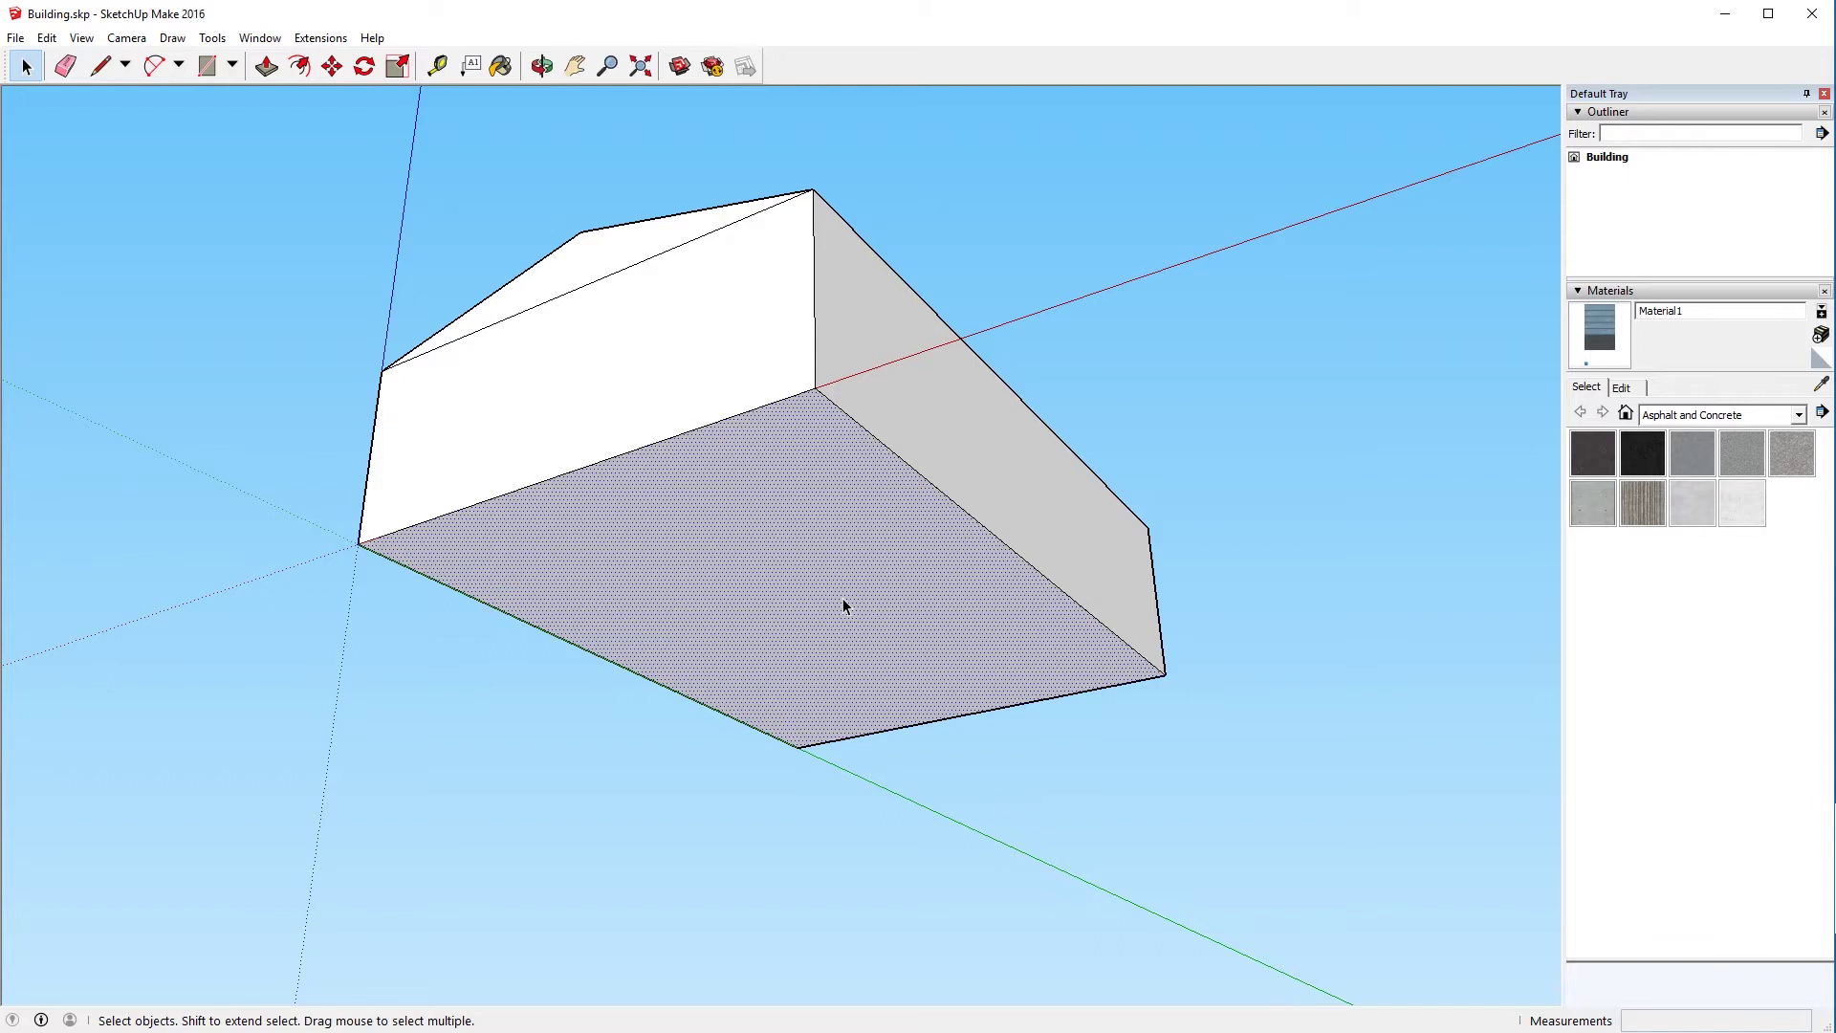
key(ctrl+y)
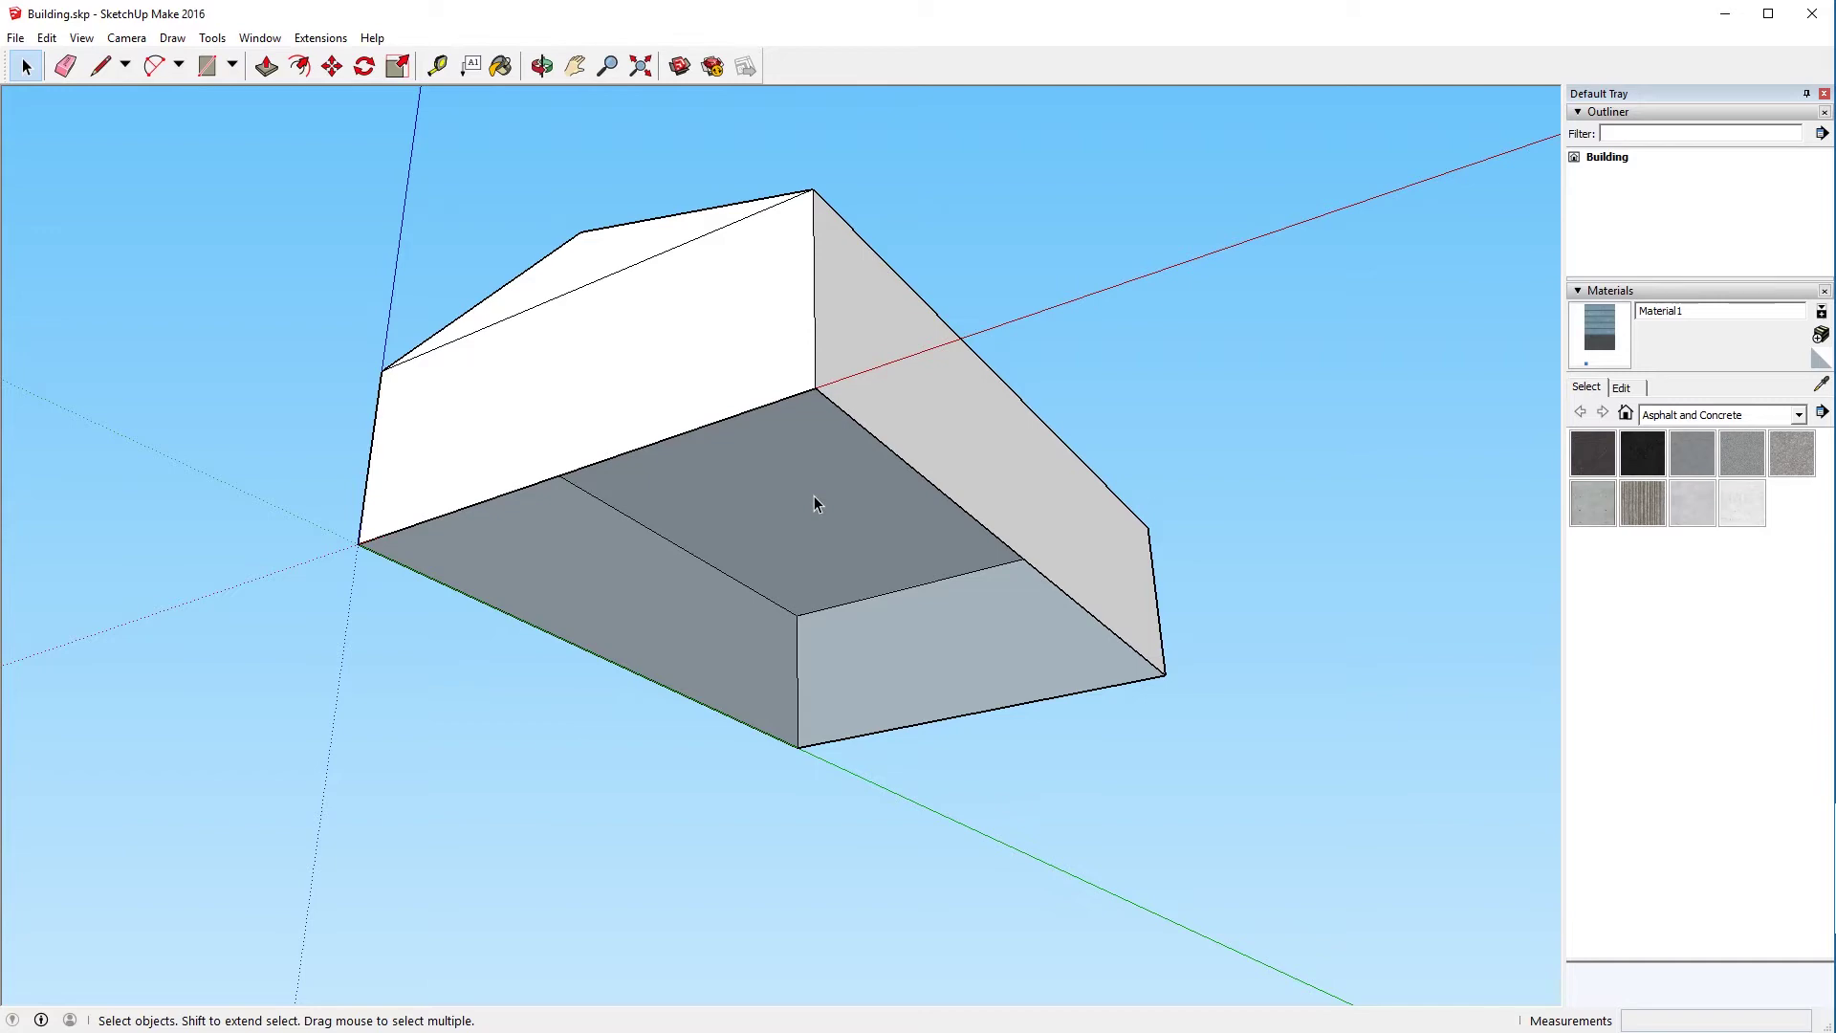
Fold the recess floor into angled facets meeting at a single point, forming a pyramid-like cavity
middle_drag(731, 241, 623, 781)
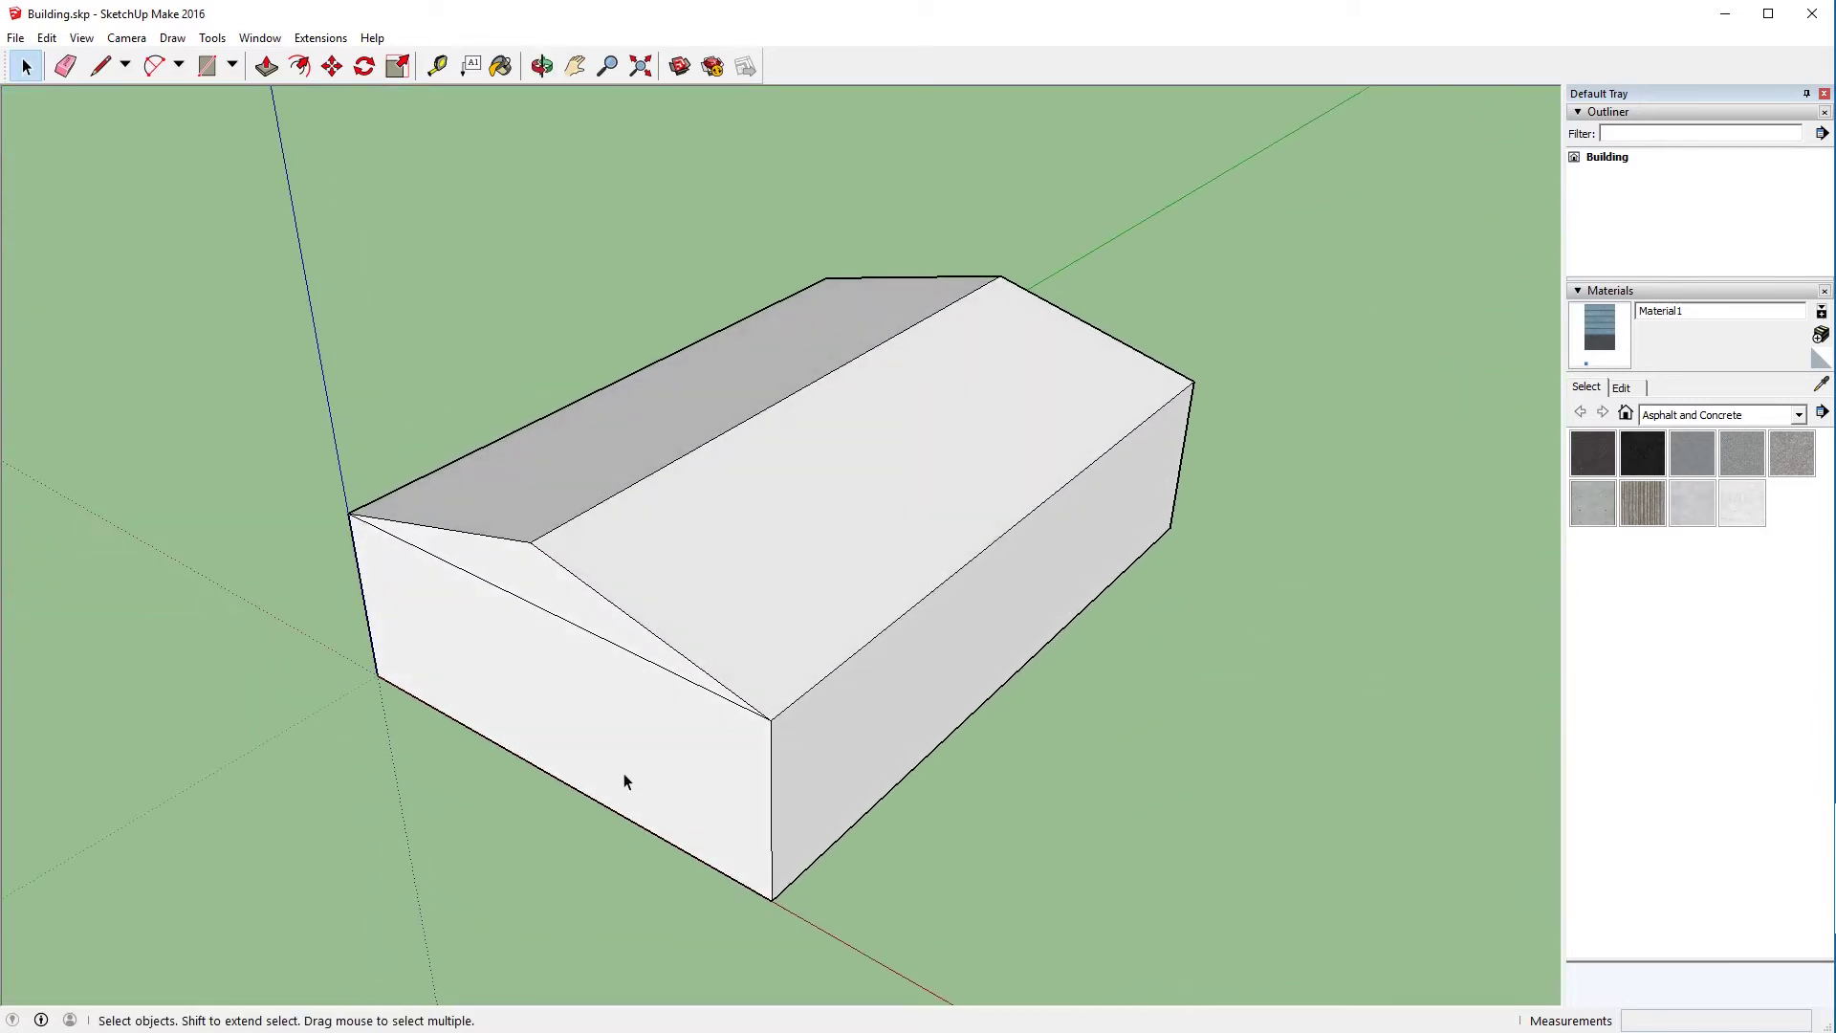
click(552, 574)
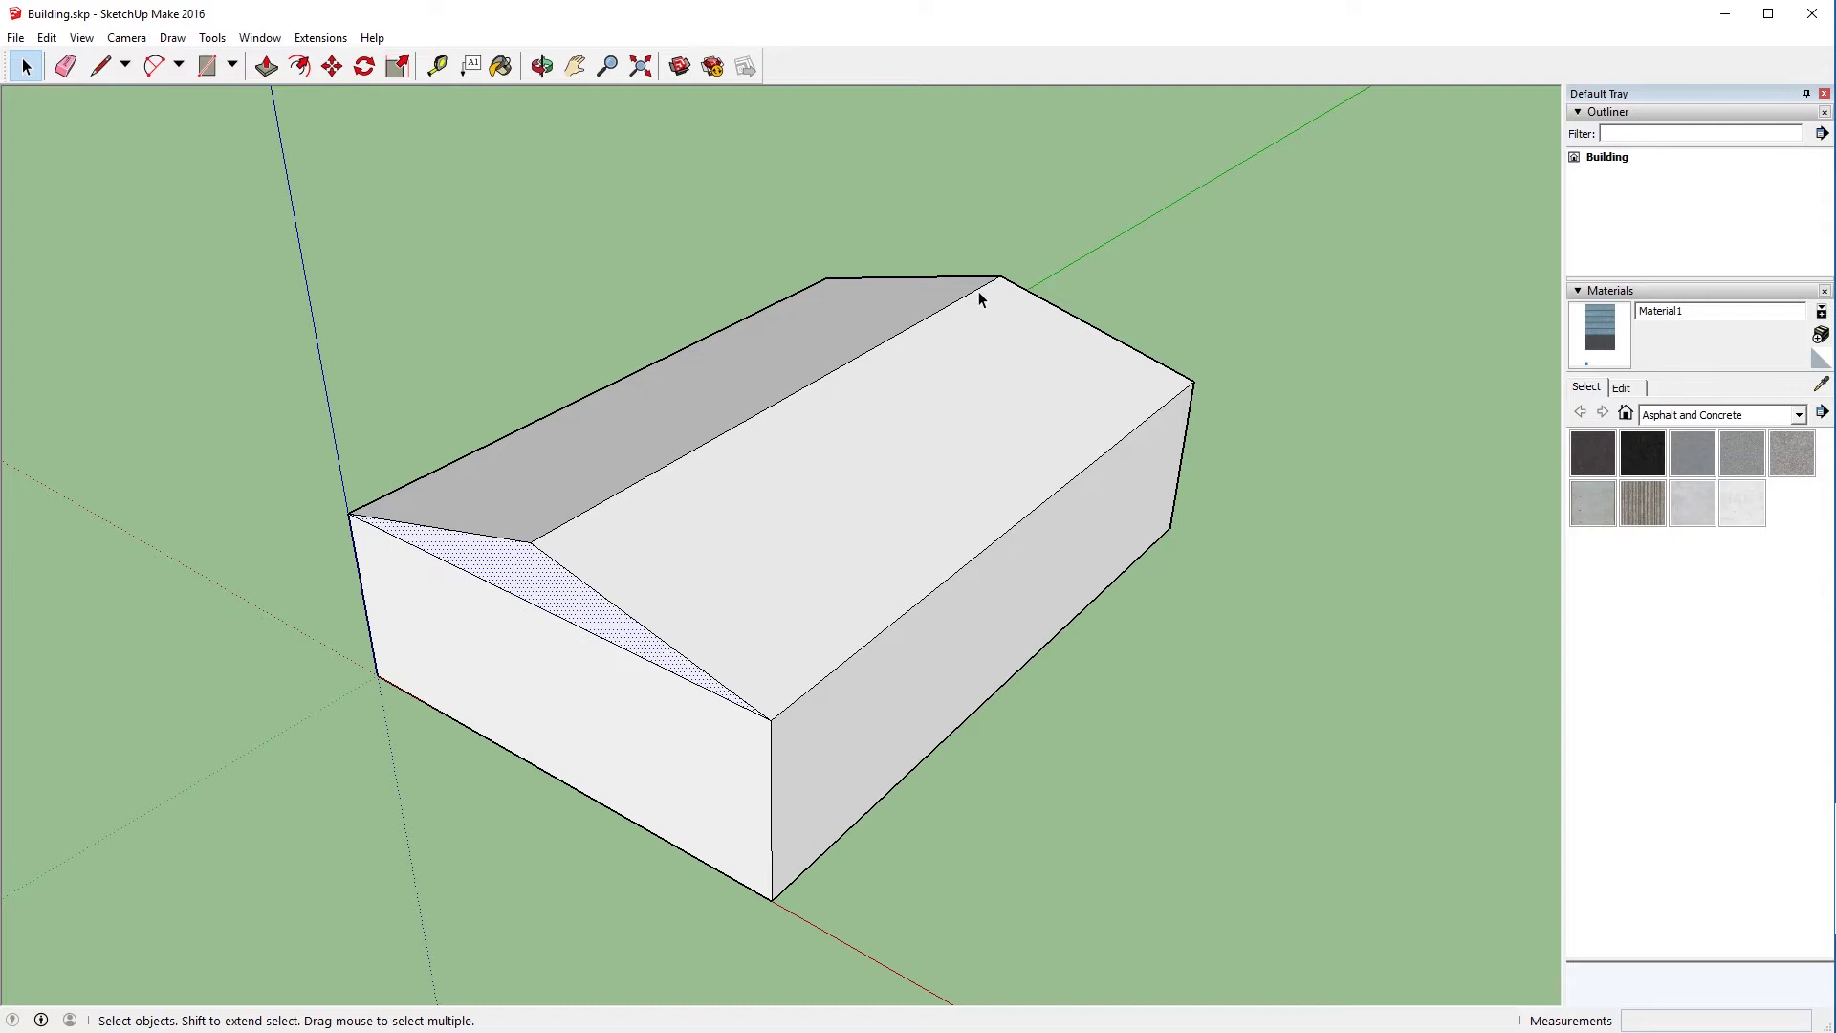
middle_drag(882, 837, 1159, 185)
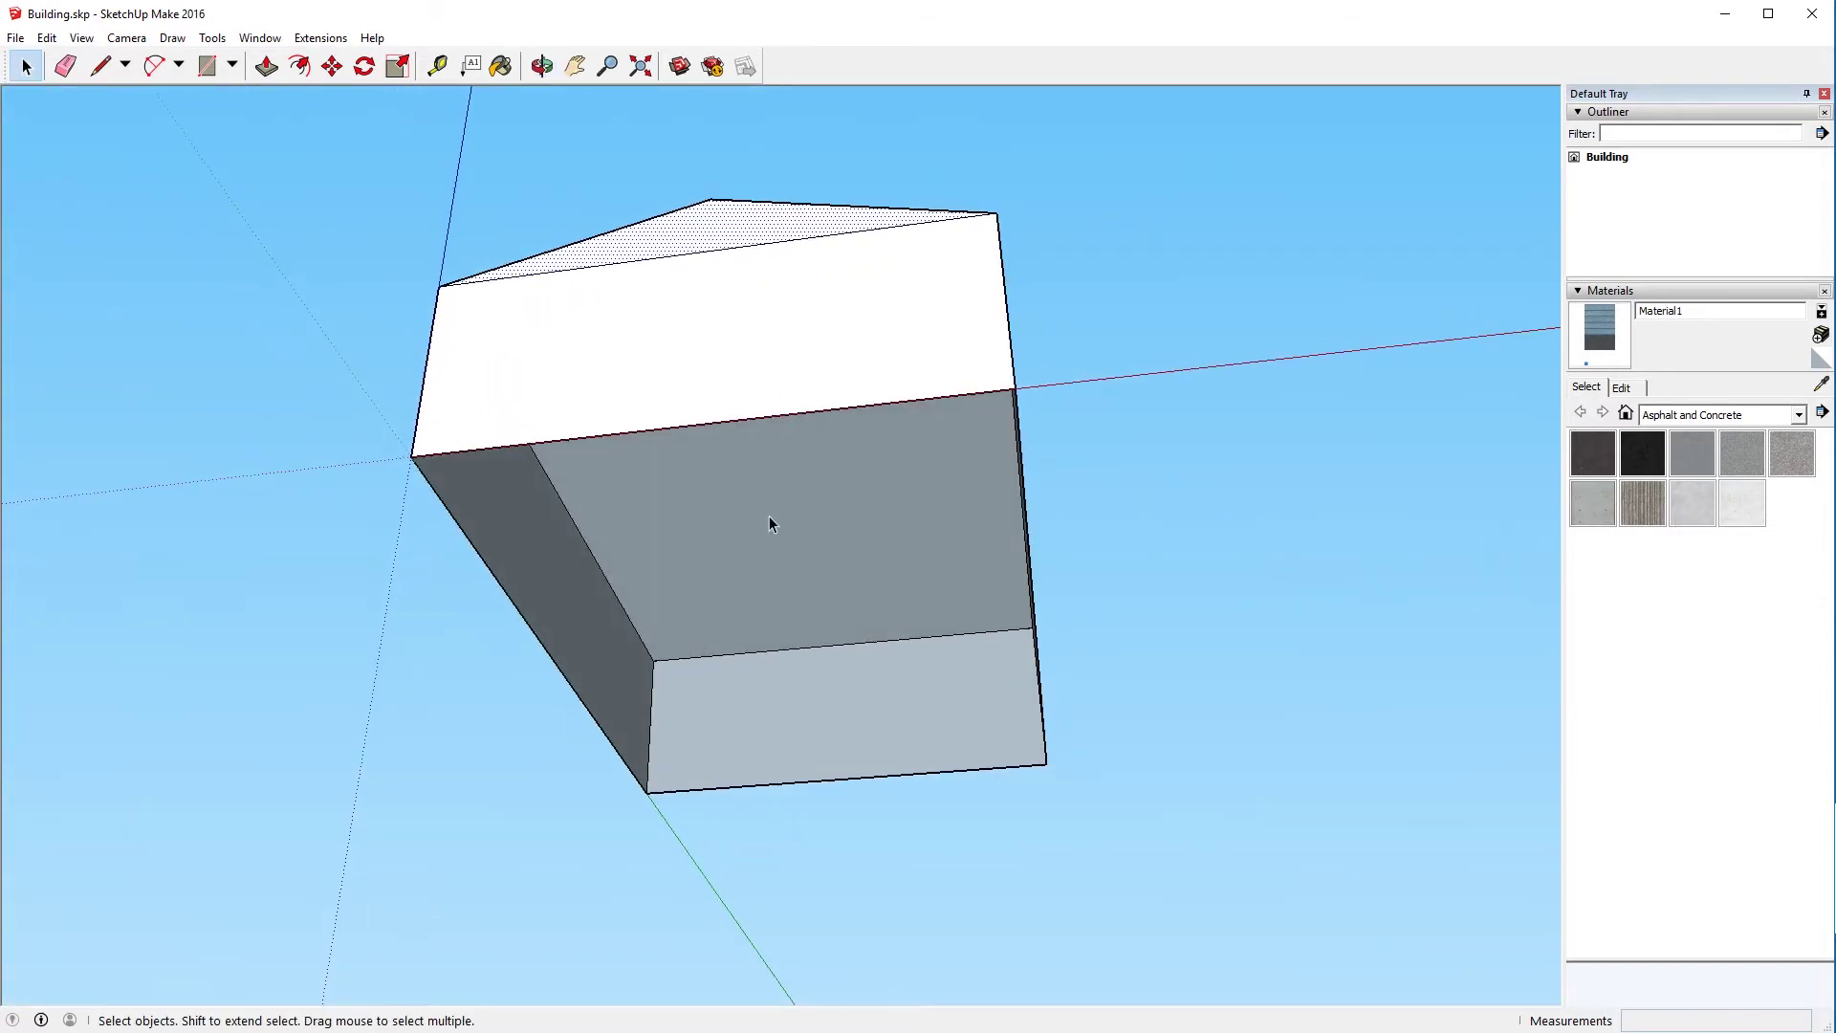
click(790, 555)
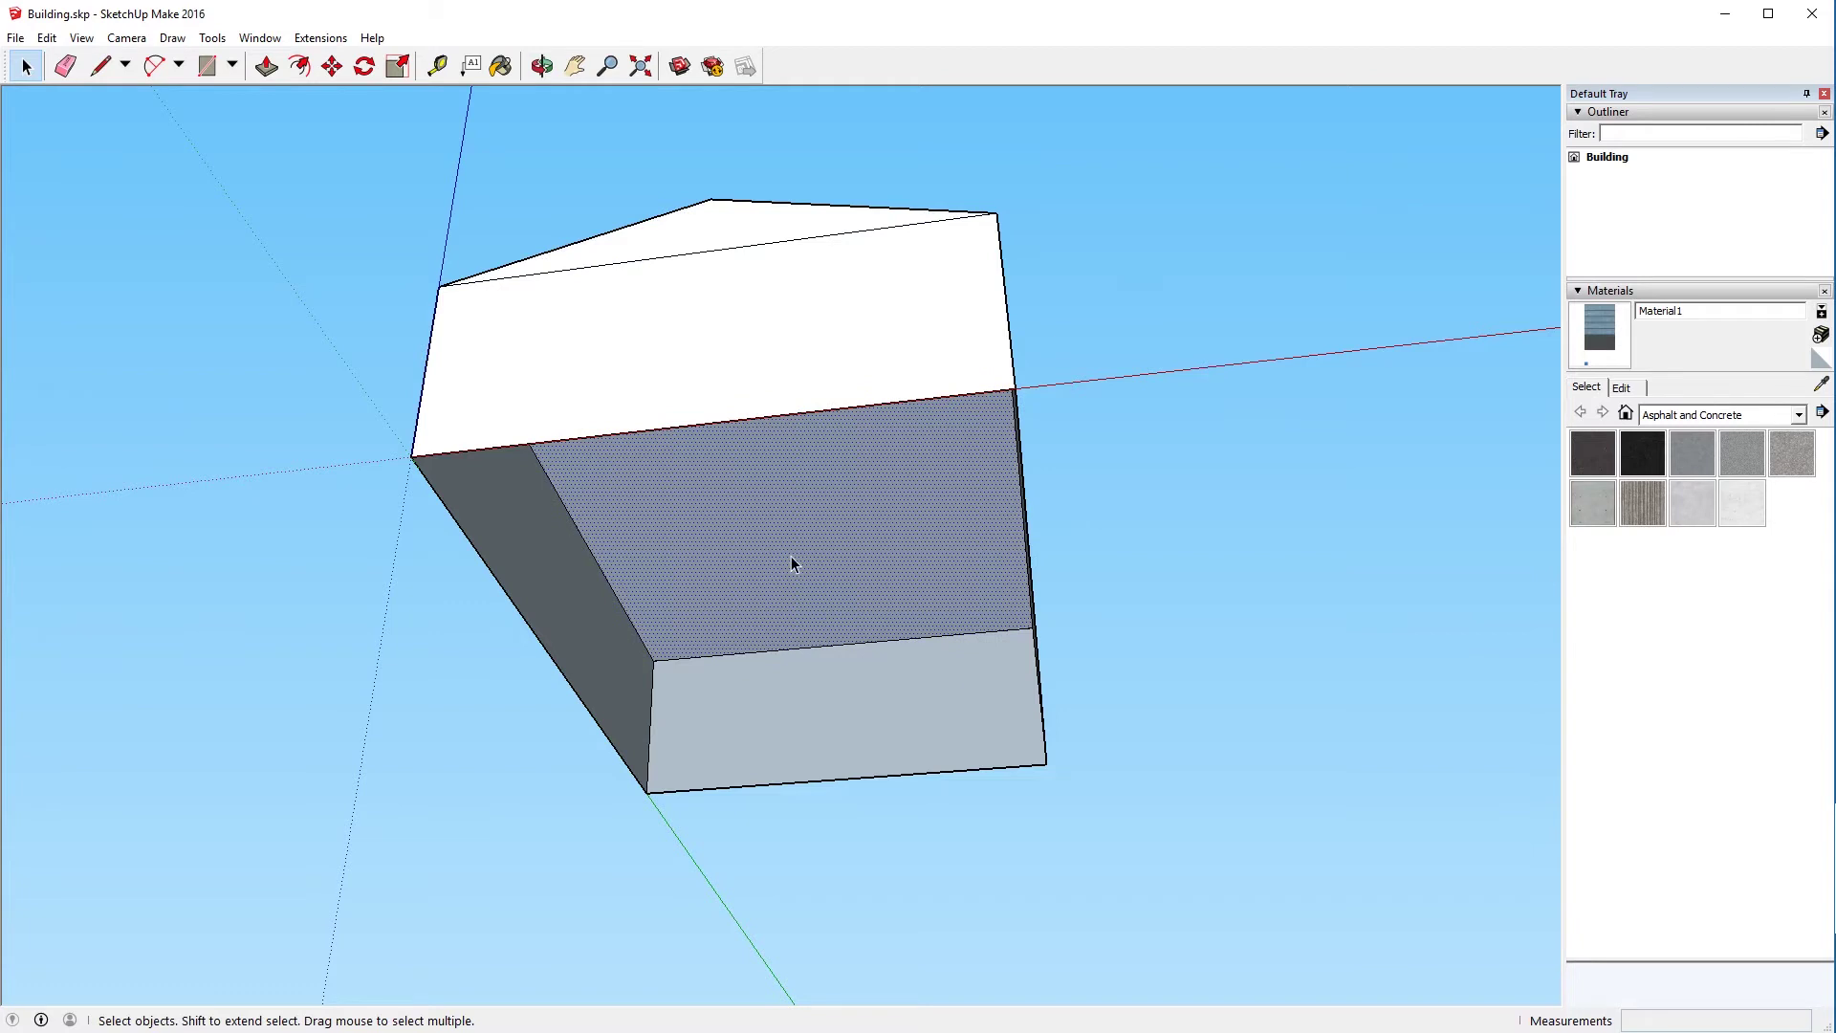
key(ctrl+z)
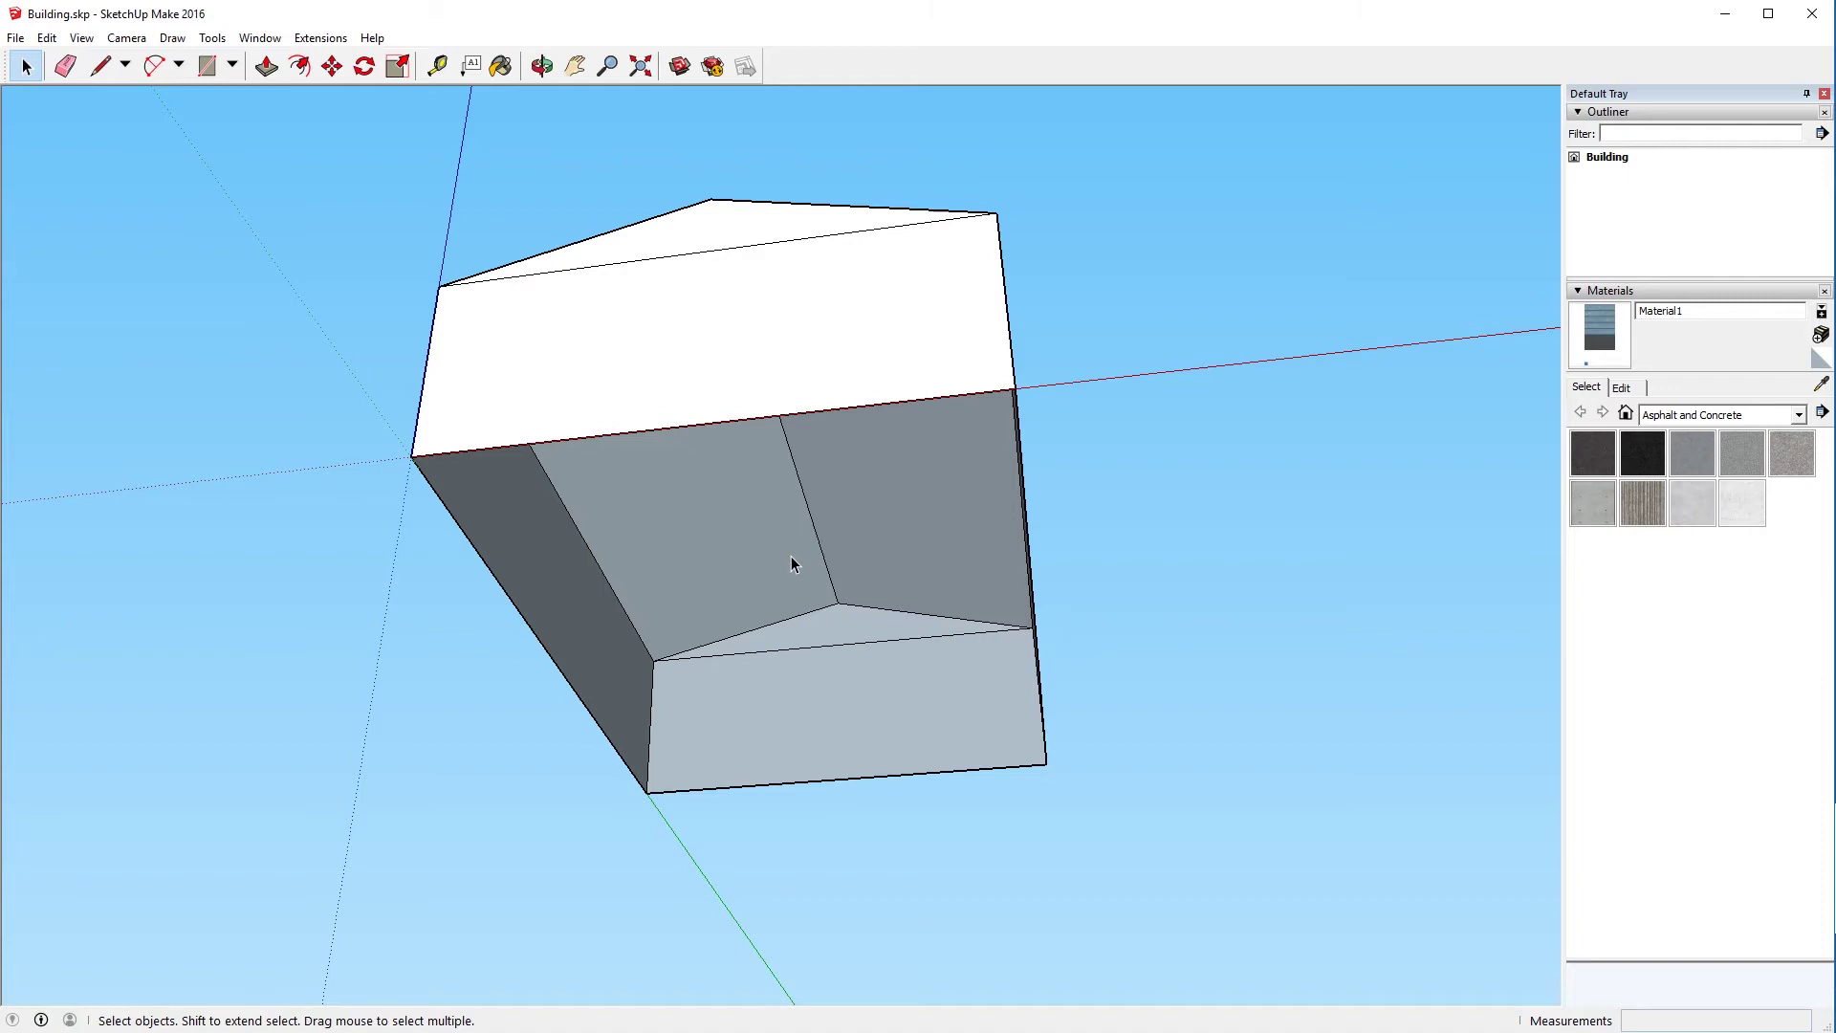
Erase the lower fold edge on the underside and the diagonal line across the end face
key(e)
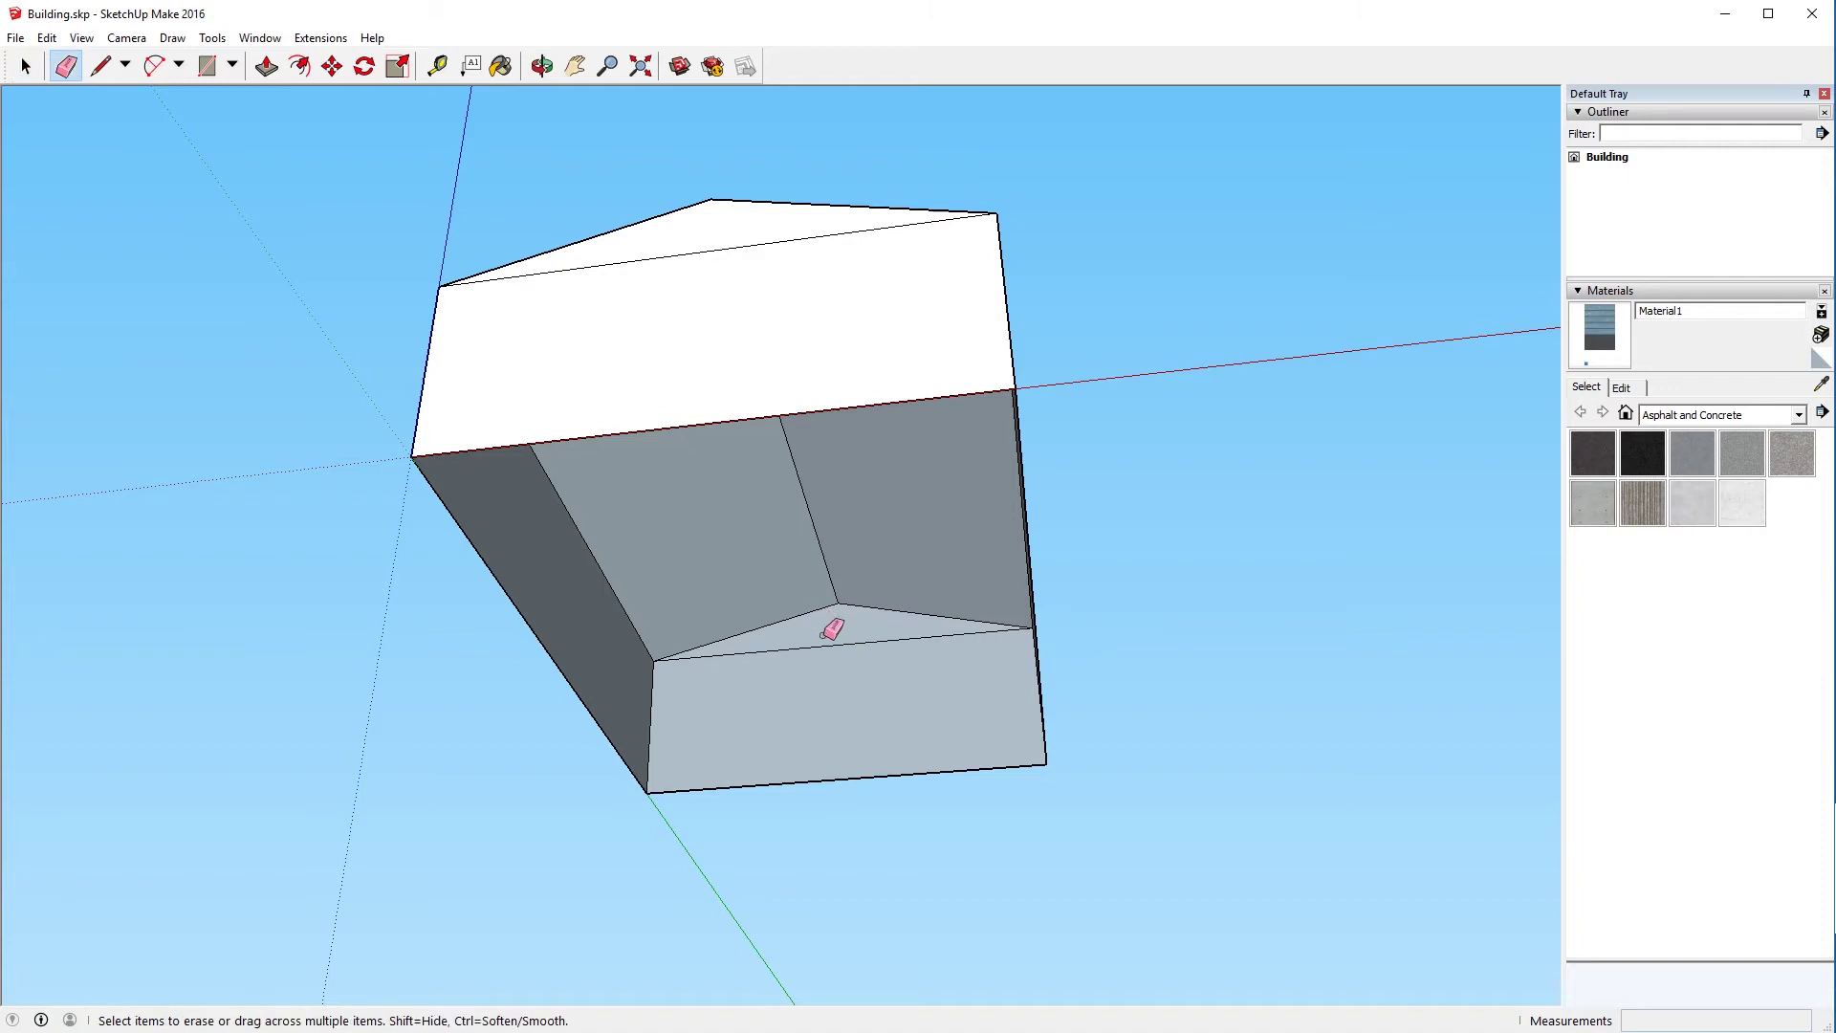
click(824, 636)
click(772, 243)
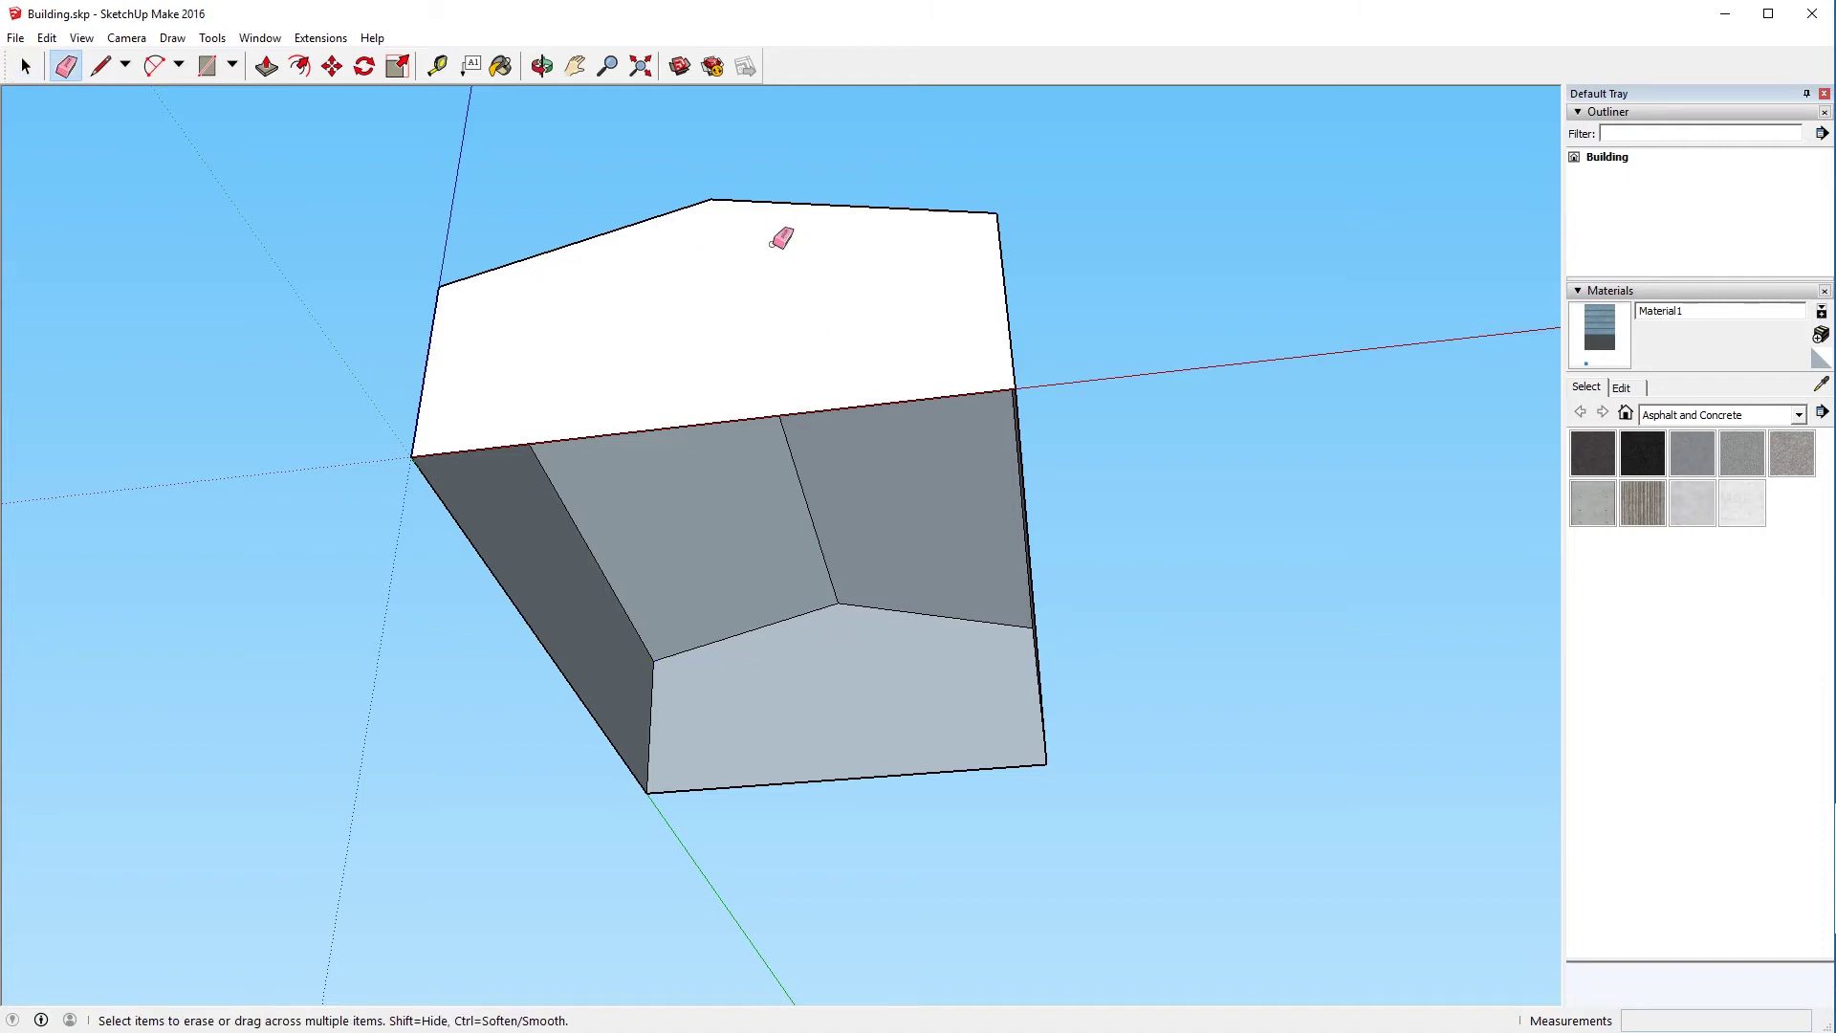
mouse_move(781, 239)
middle_down()
mouse_move(1303, 536)
mouse_move(1319, 621)
mouse_move(1243, 669)
middle_up()
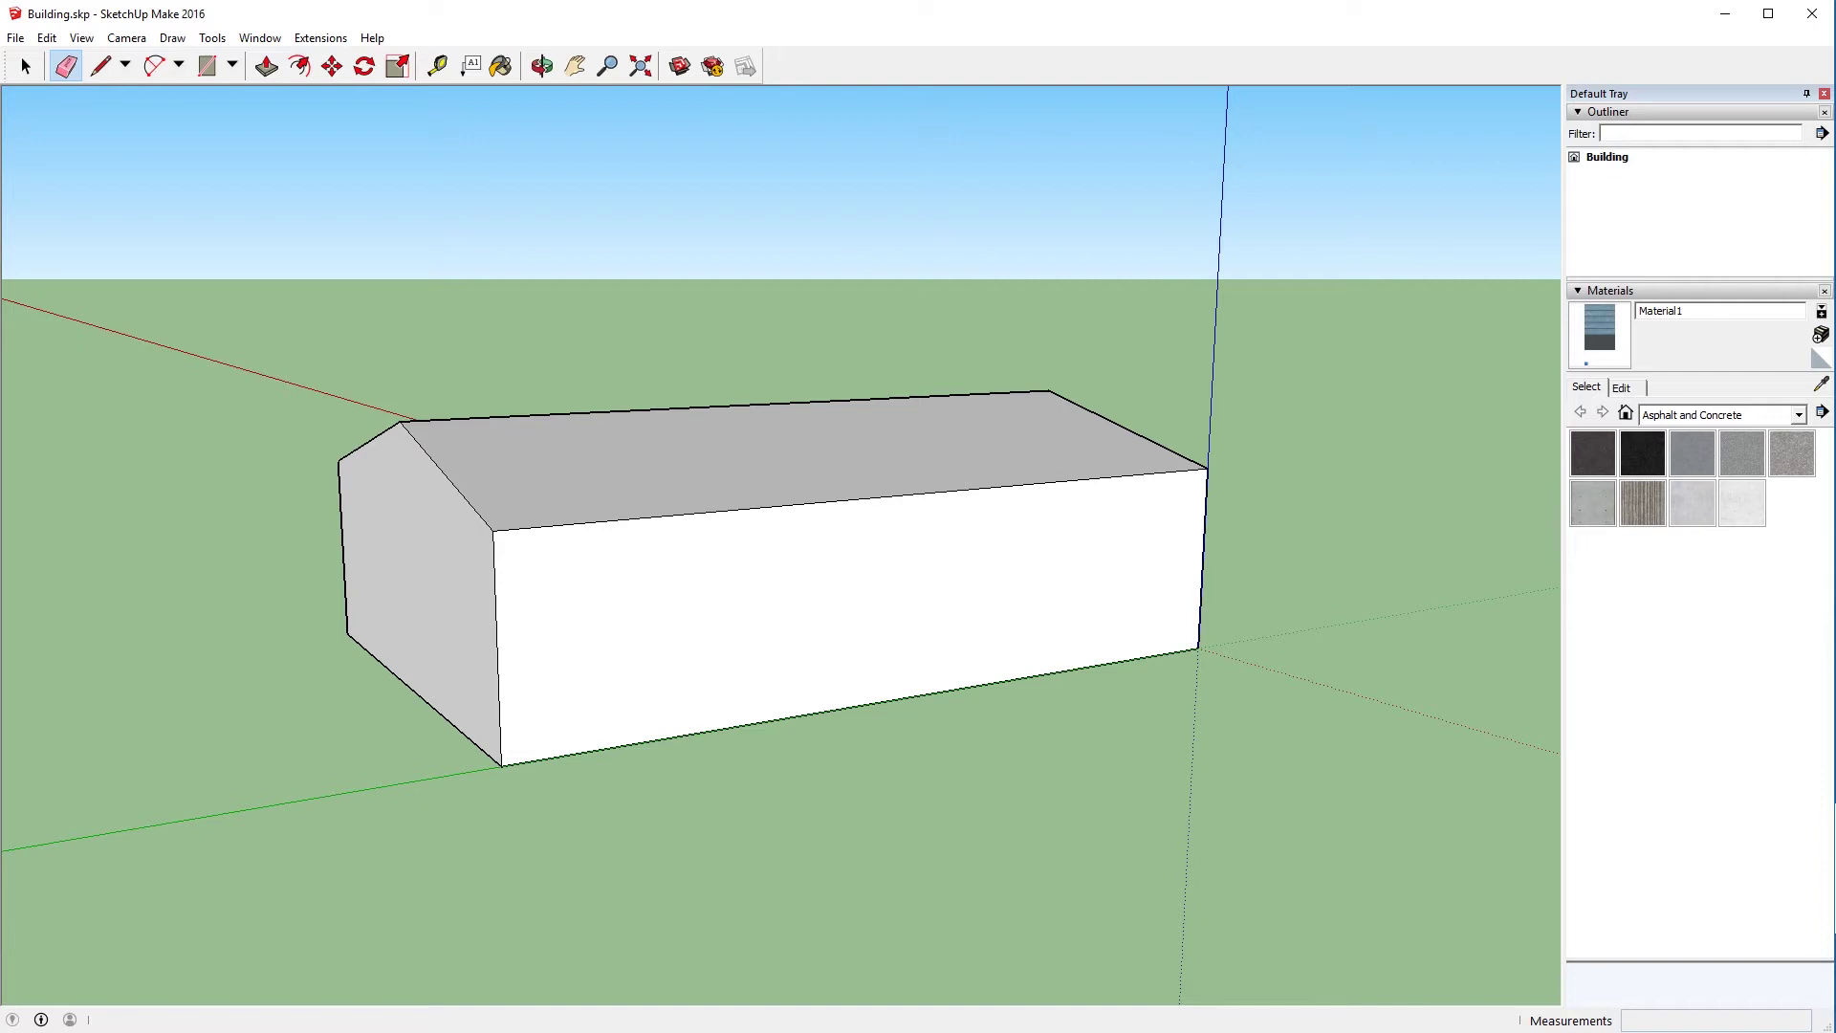
Draw a vertical line from the roof edge to the wall bottom, splitting the front wall into two halves
key(l)
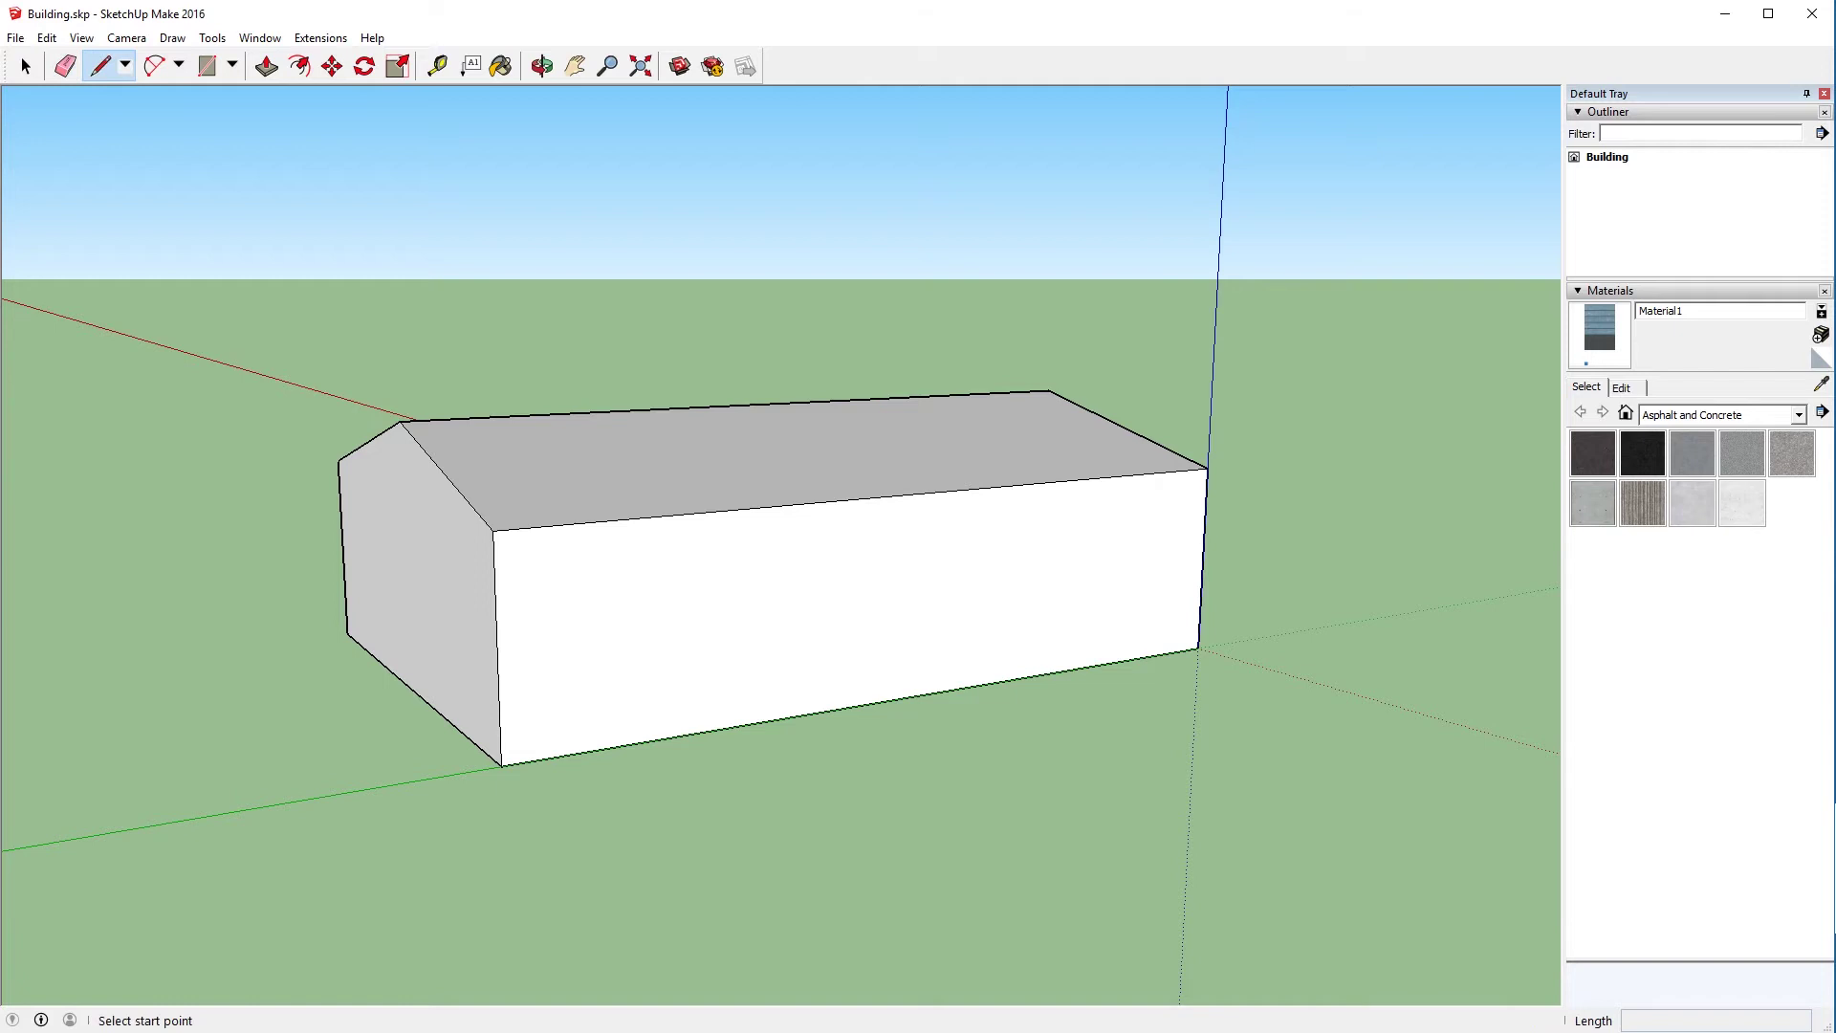
click(773, 506)
click(774, 719)
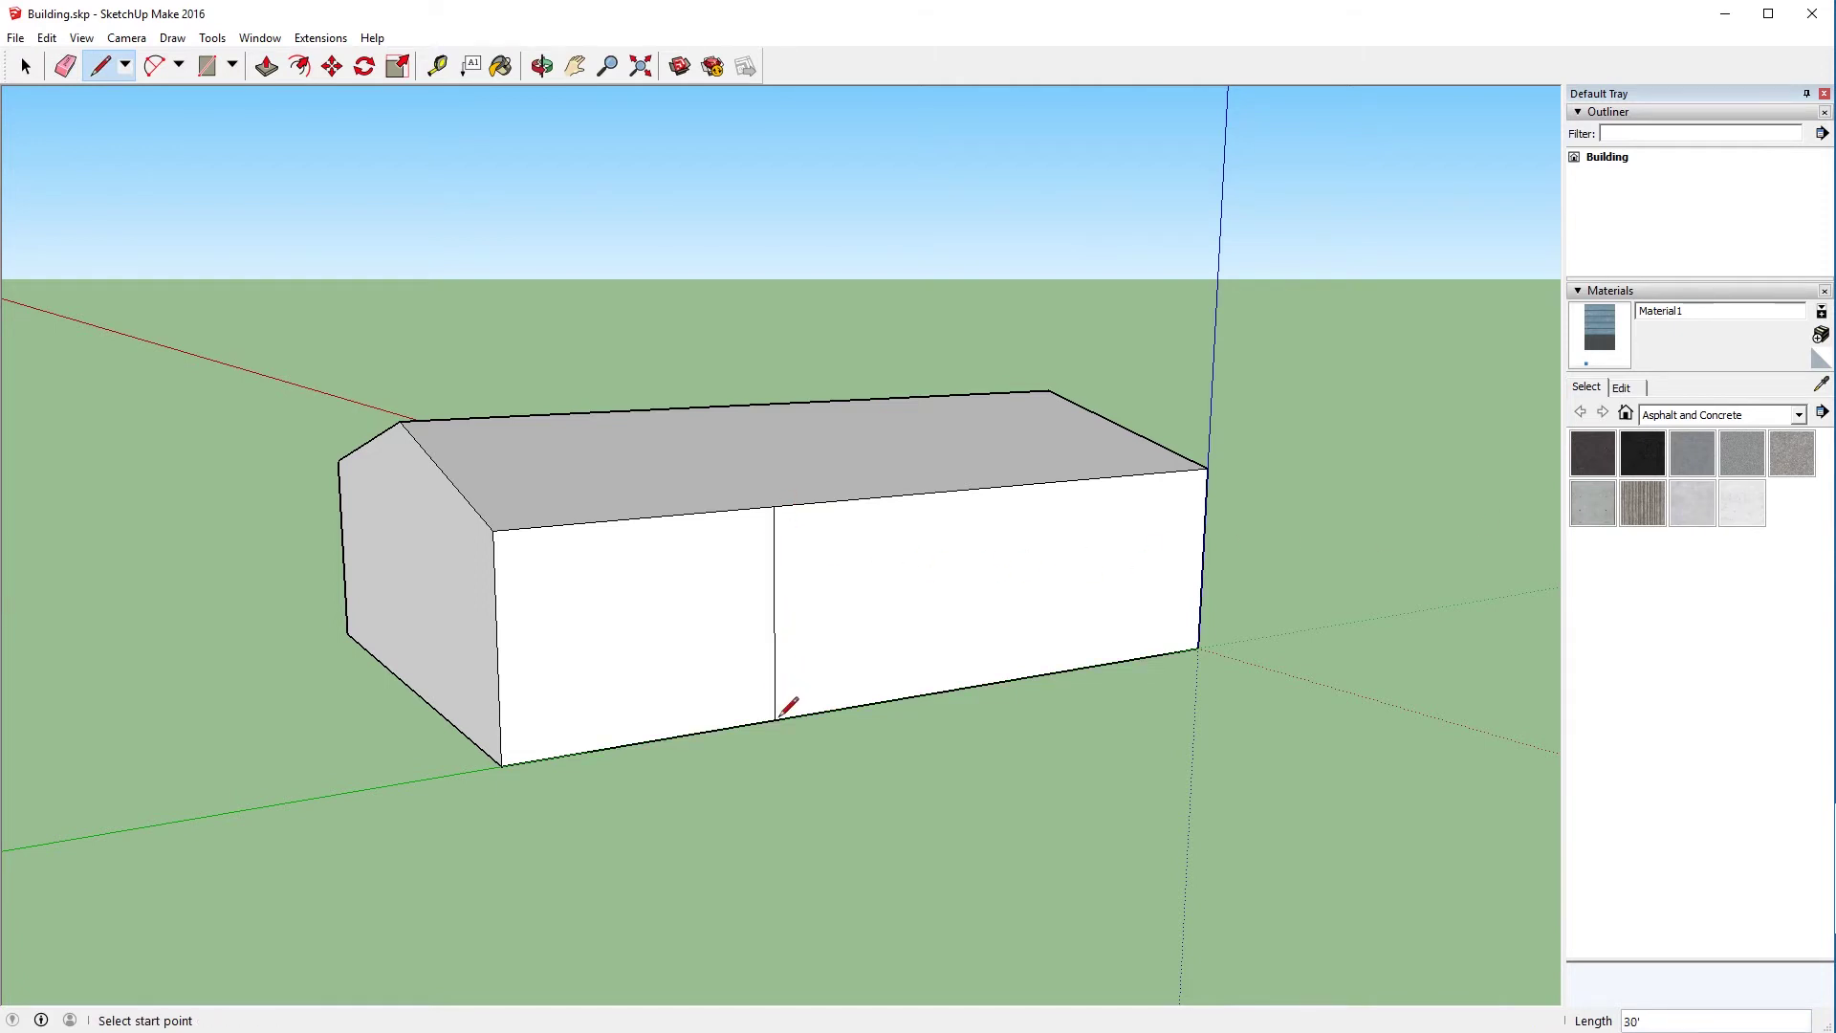
key(space)
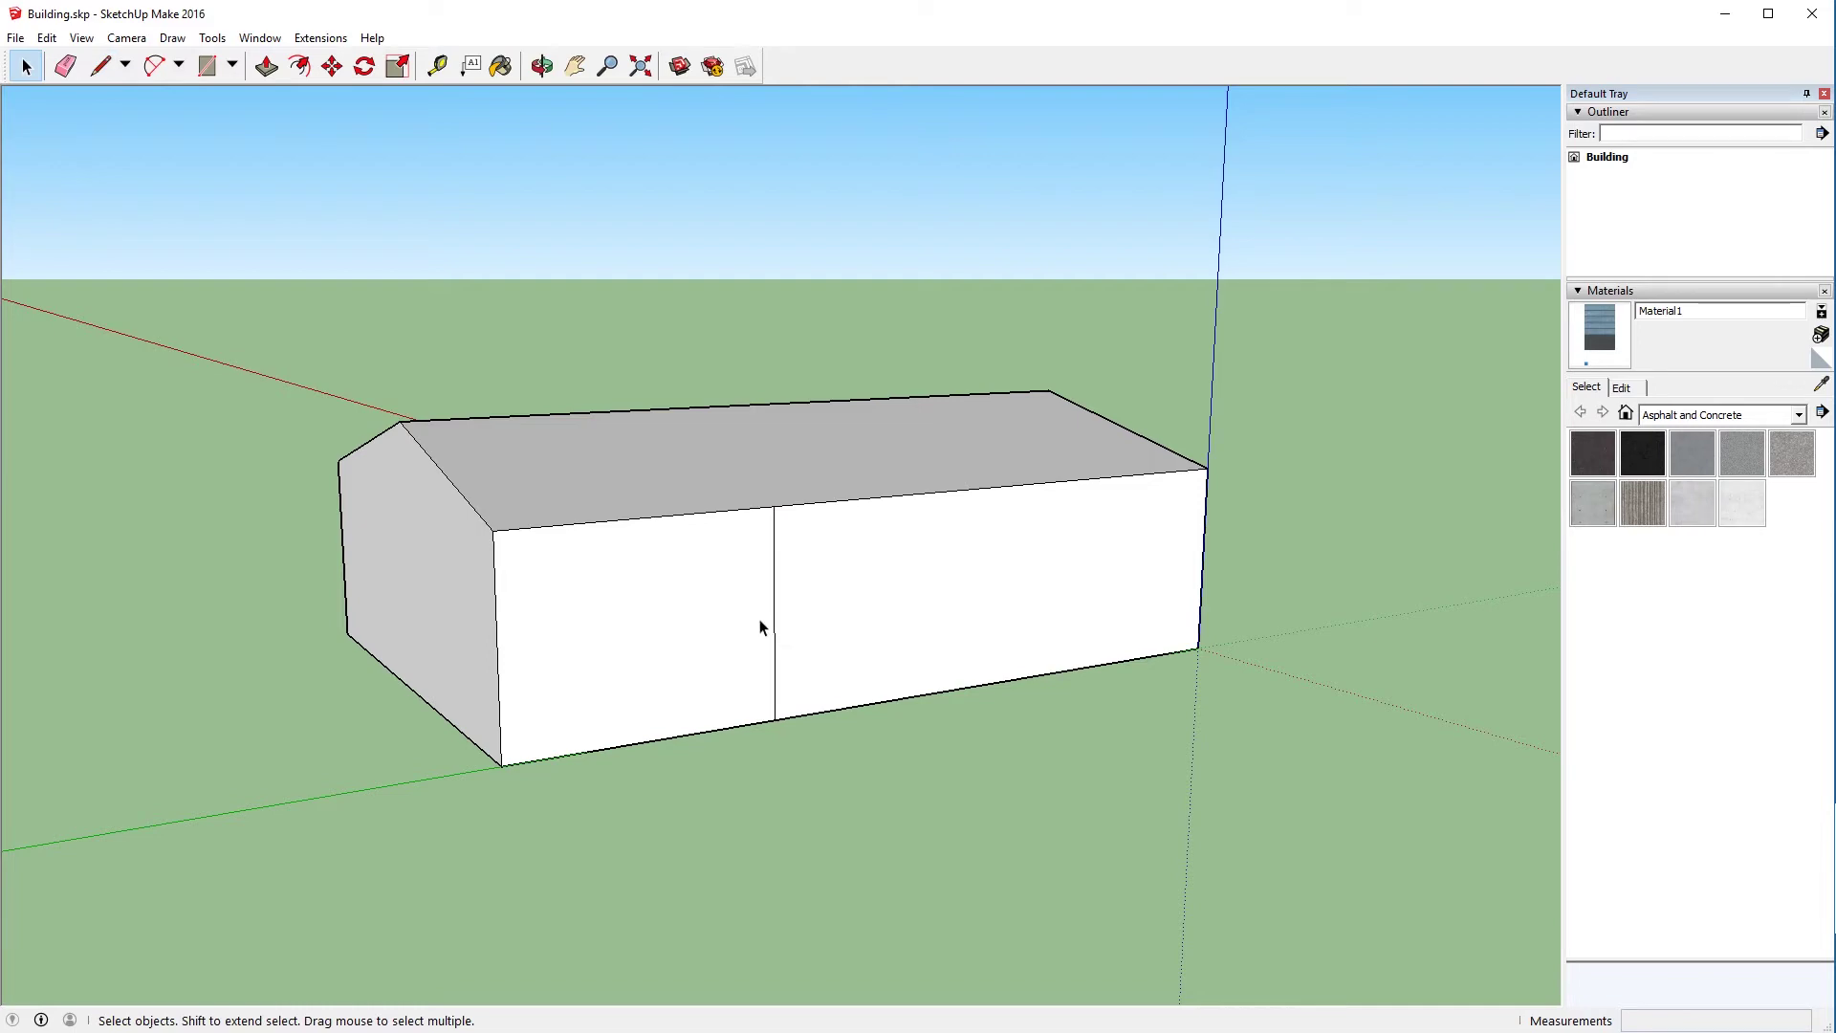
click(760, 626)
click(812, 589)
click(756, 602)
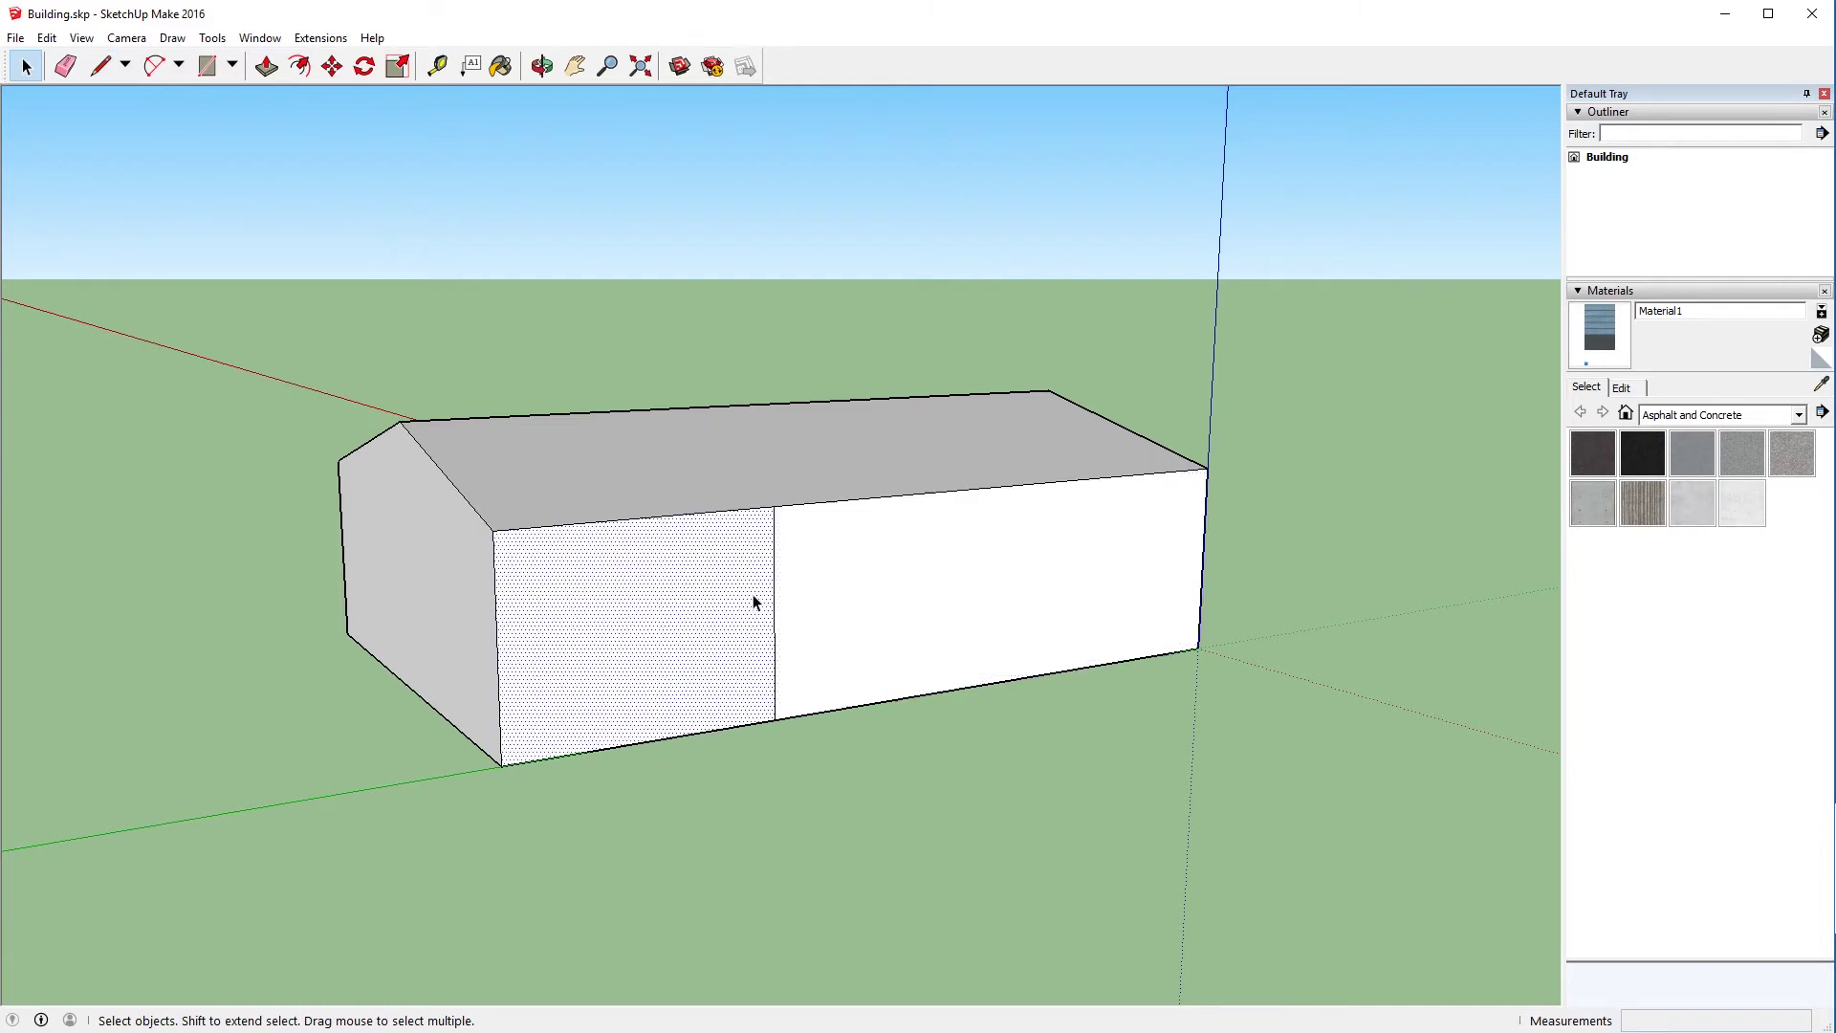
click(818, 587)
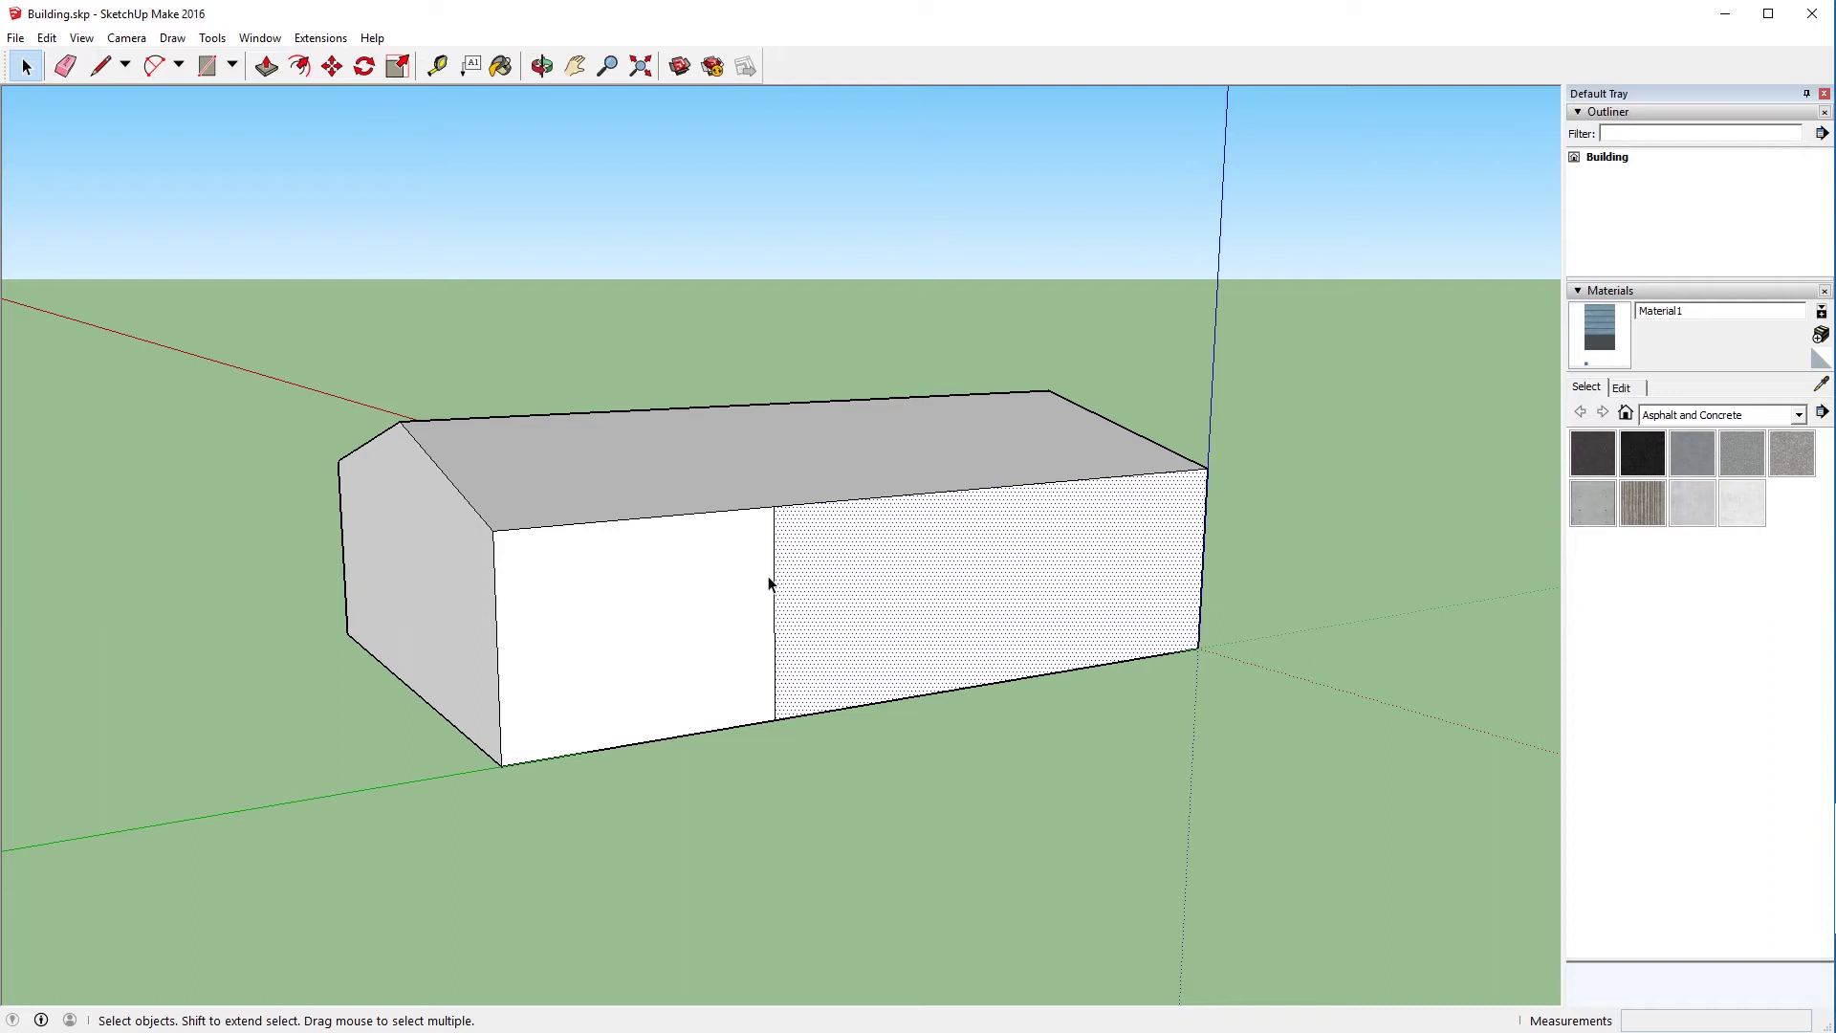
Erase the dividing line and delete the building, leaving only the axes on empty ground
key(e)
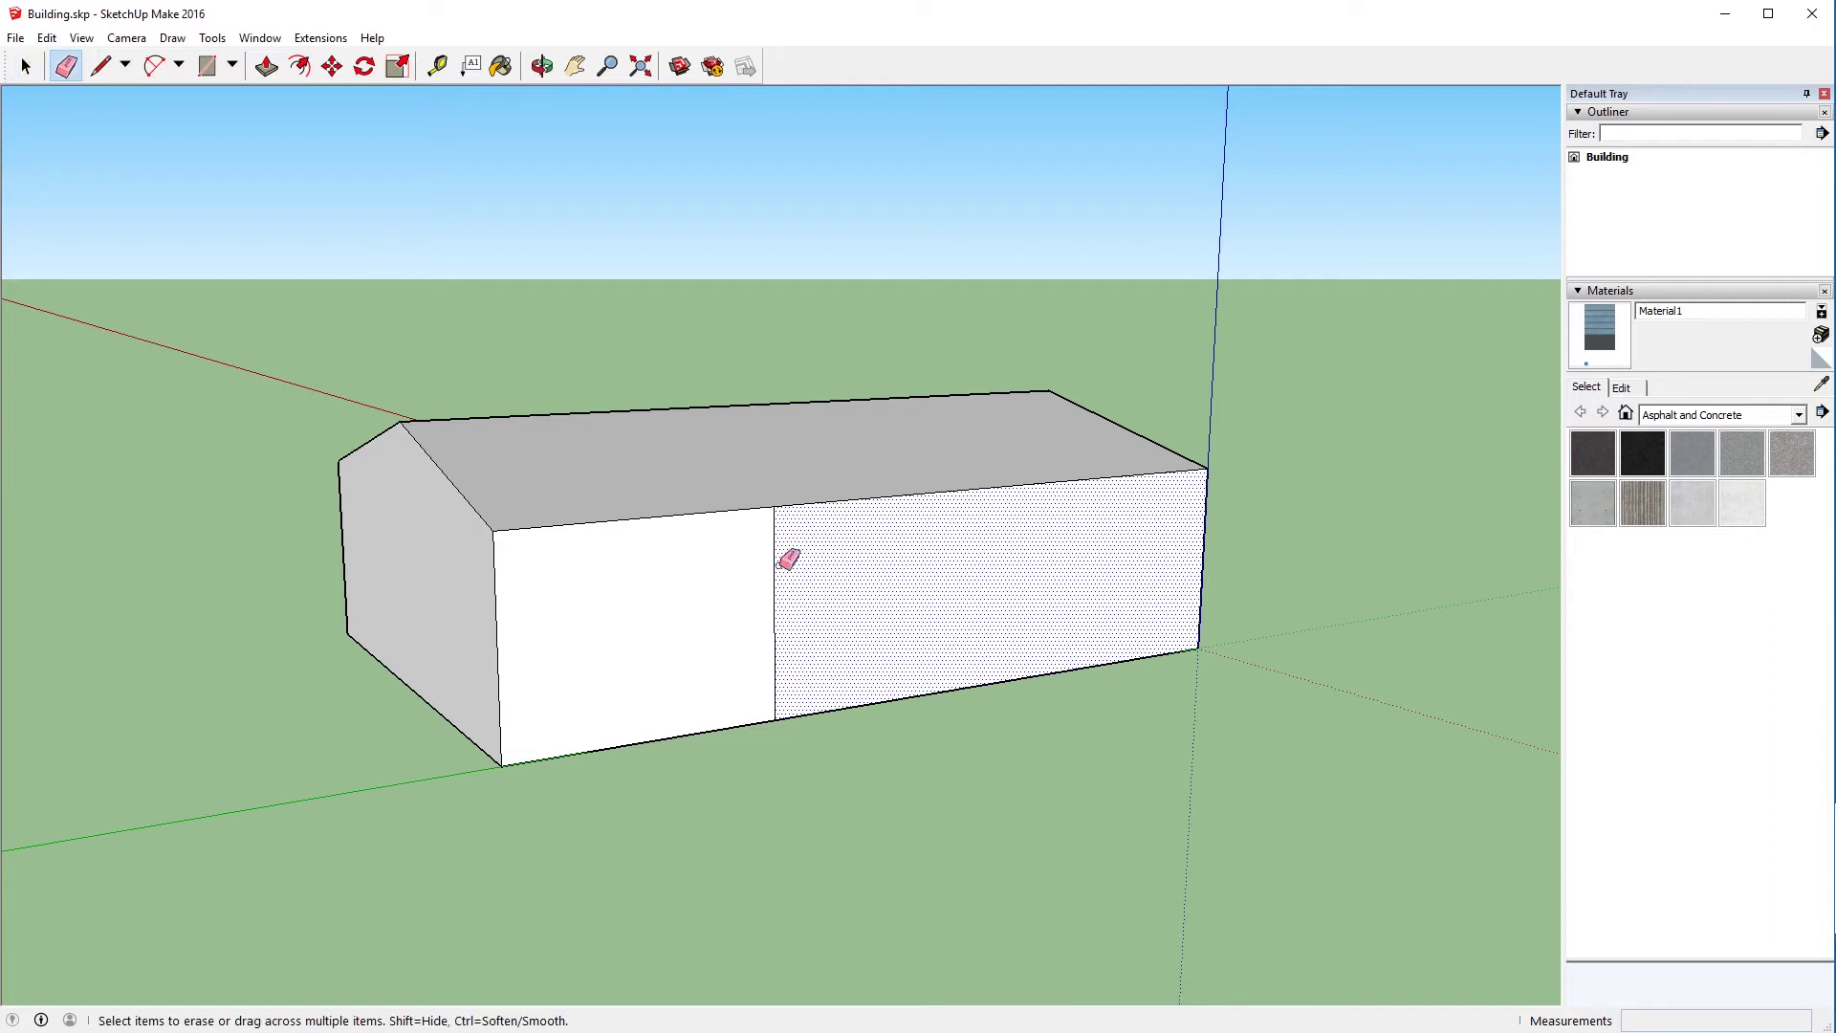
click(775, 559)
key(space)
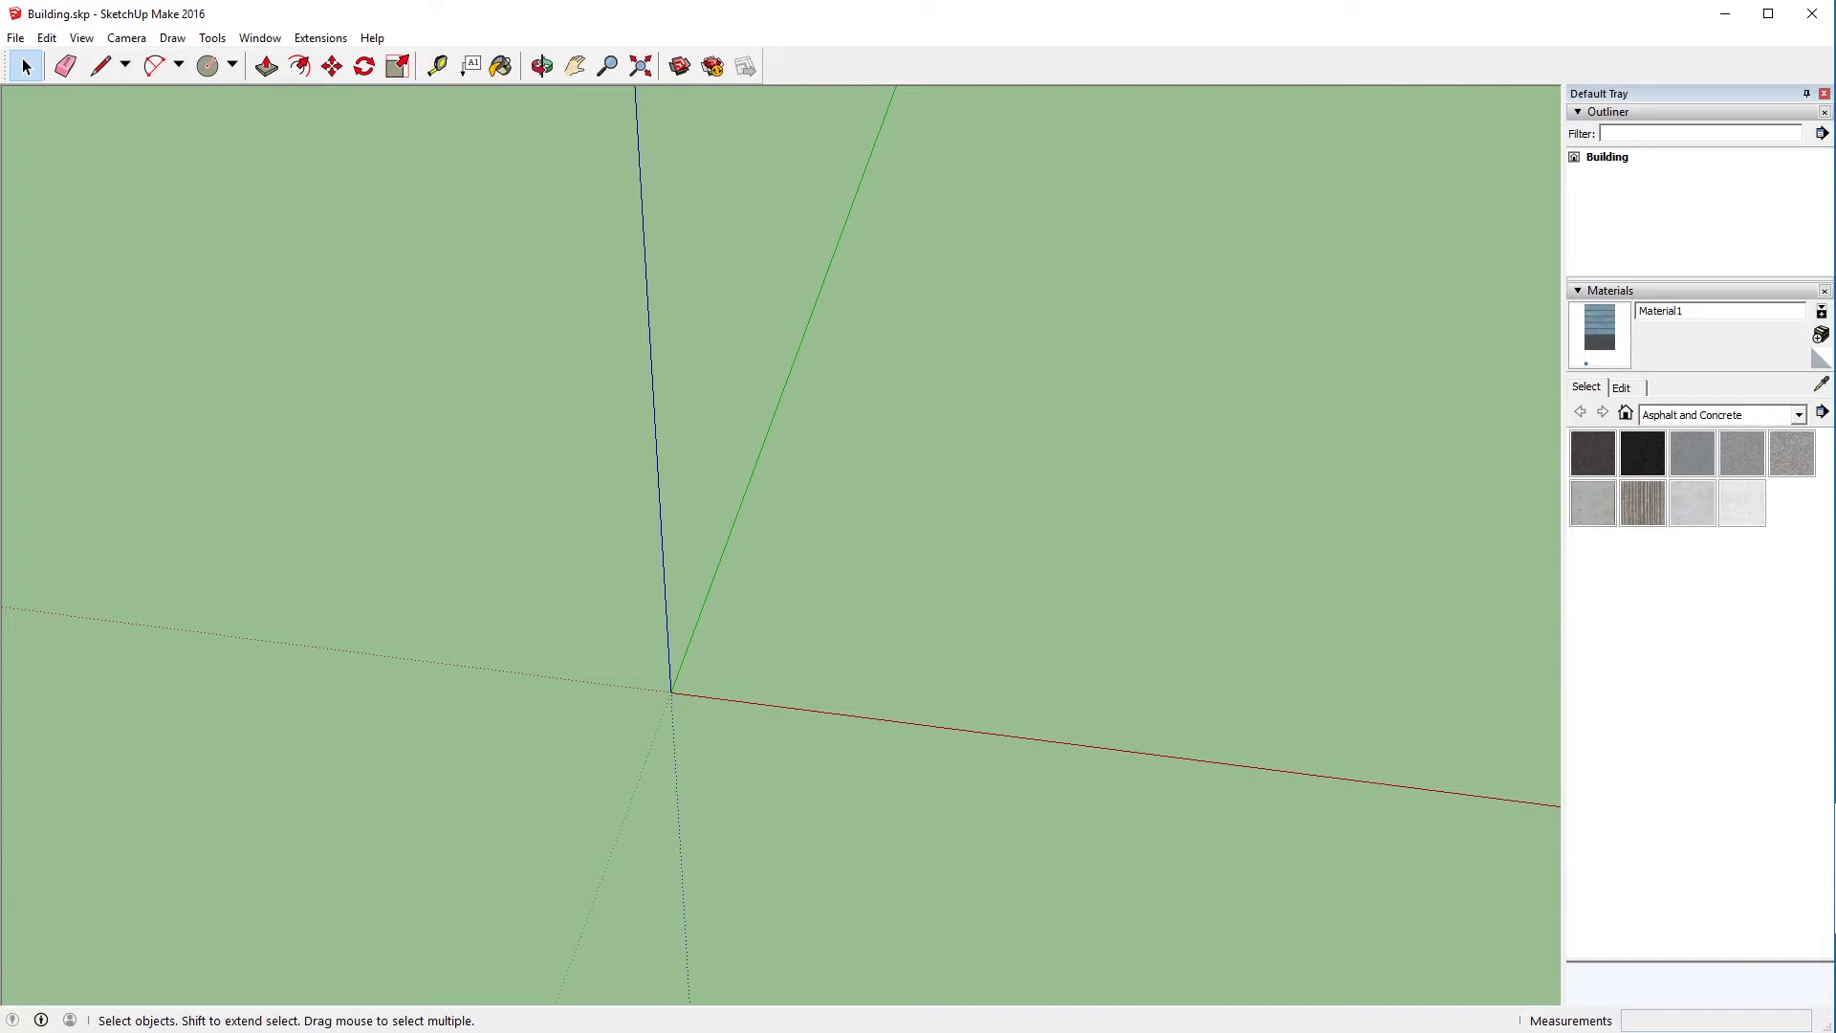
key(c)
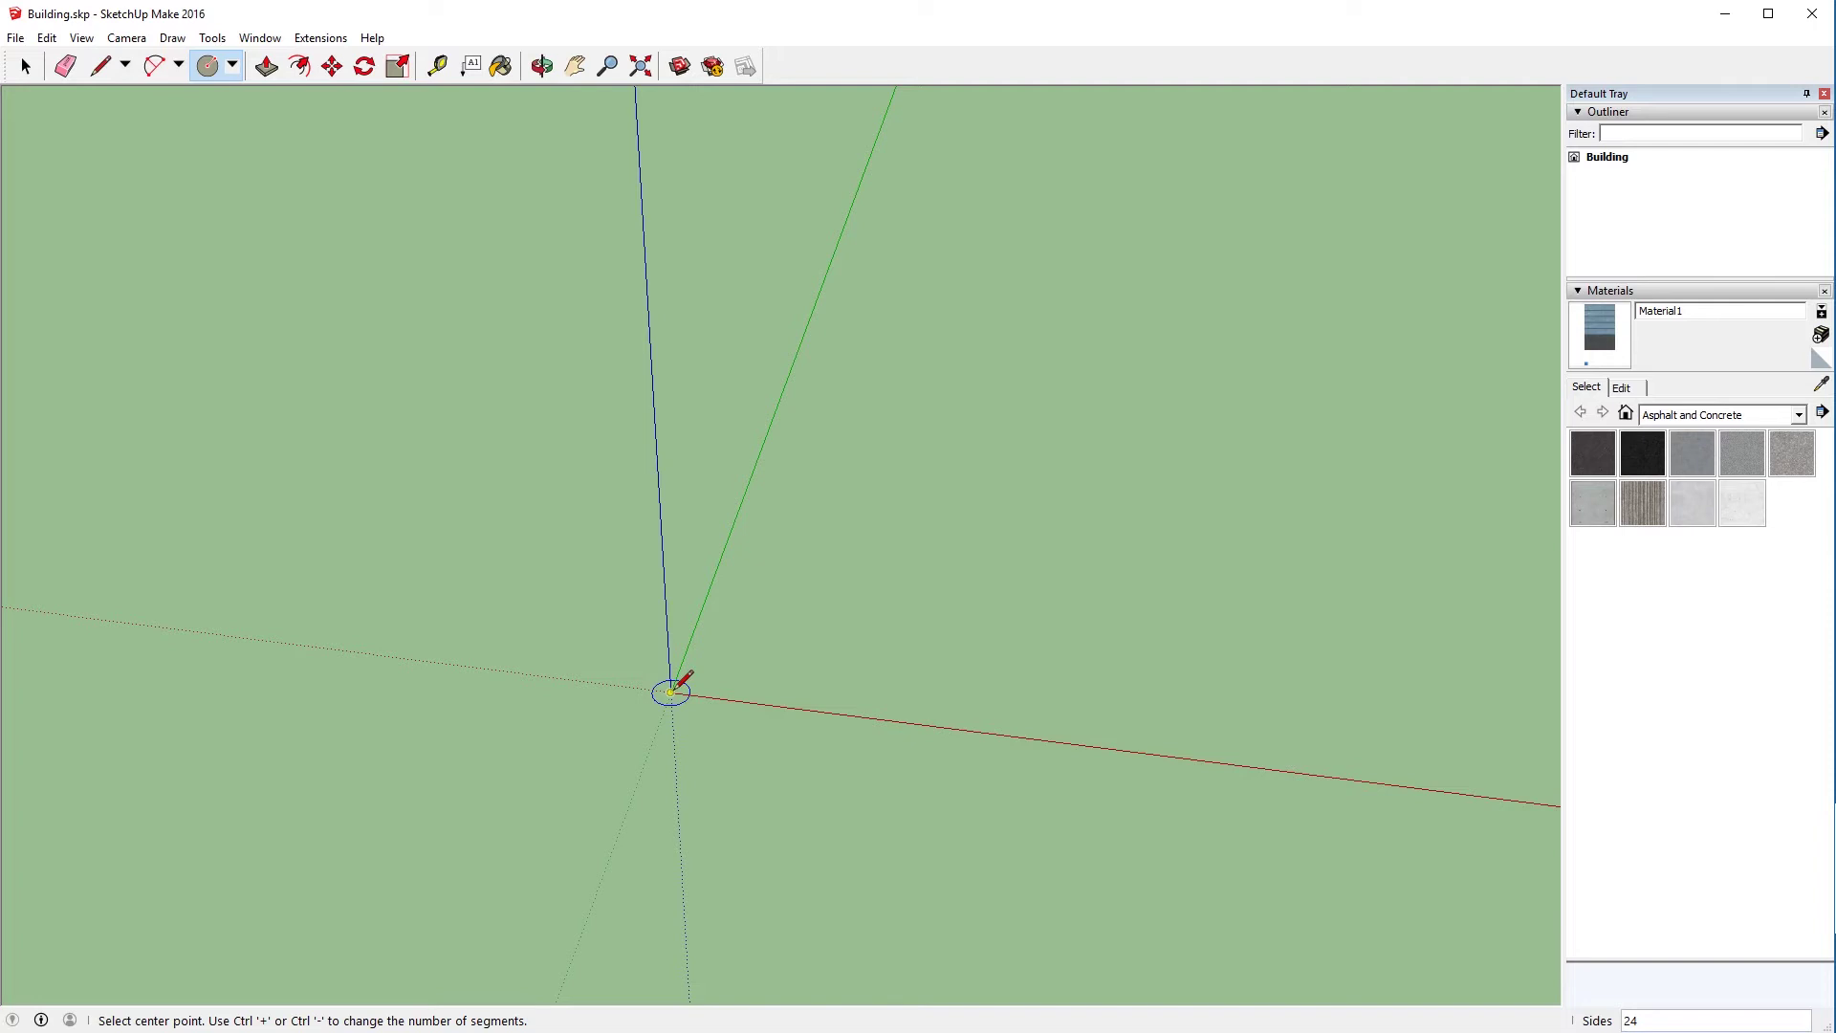
click(671, 689)
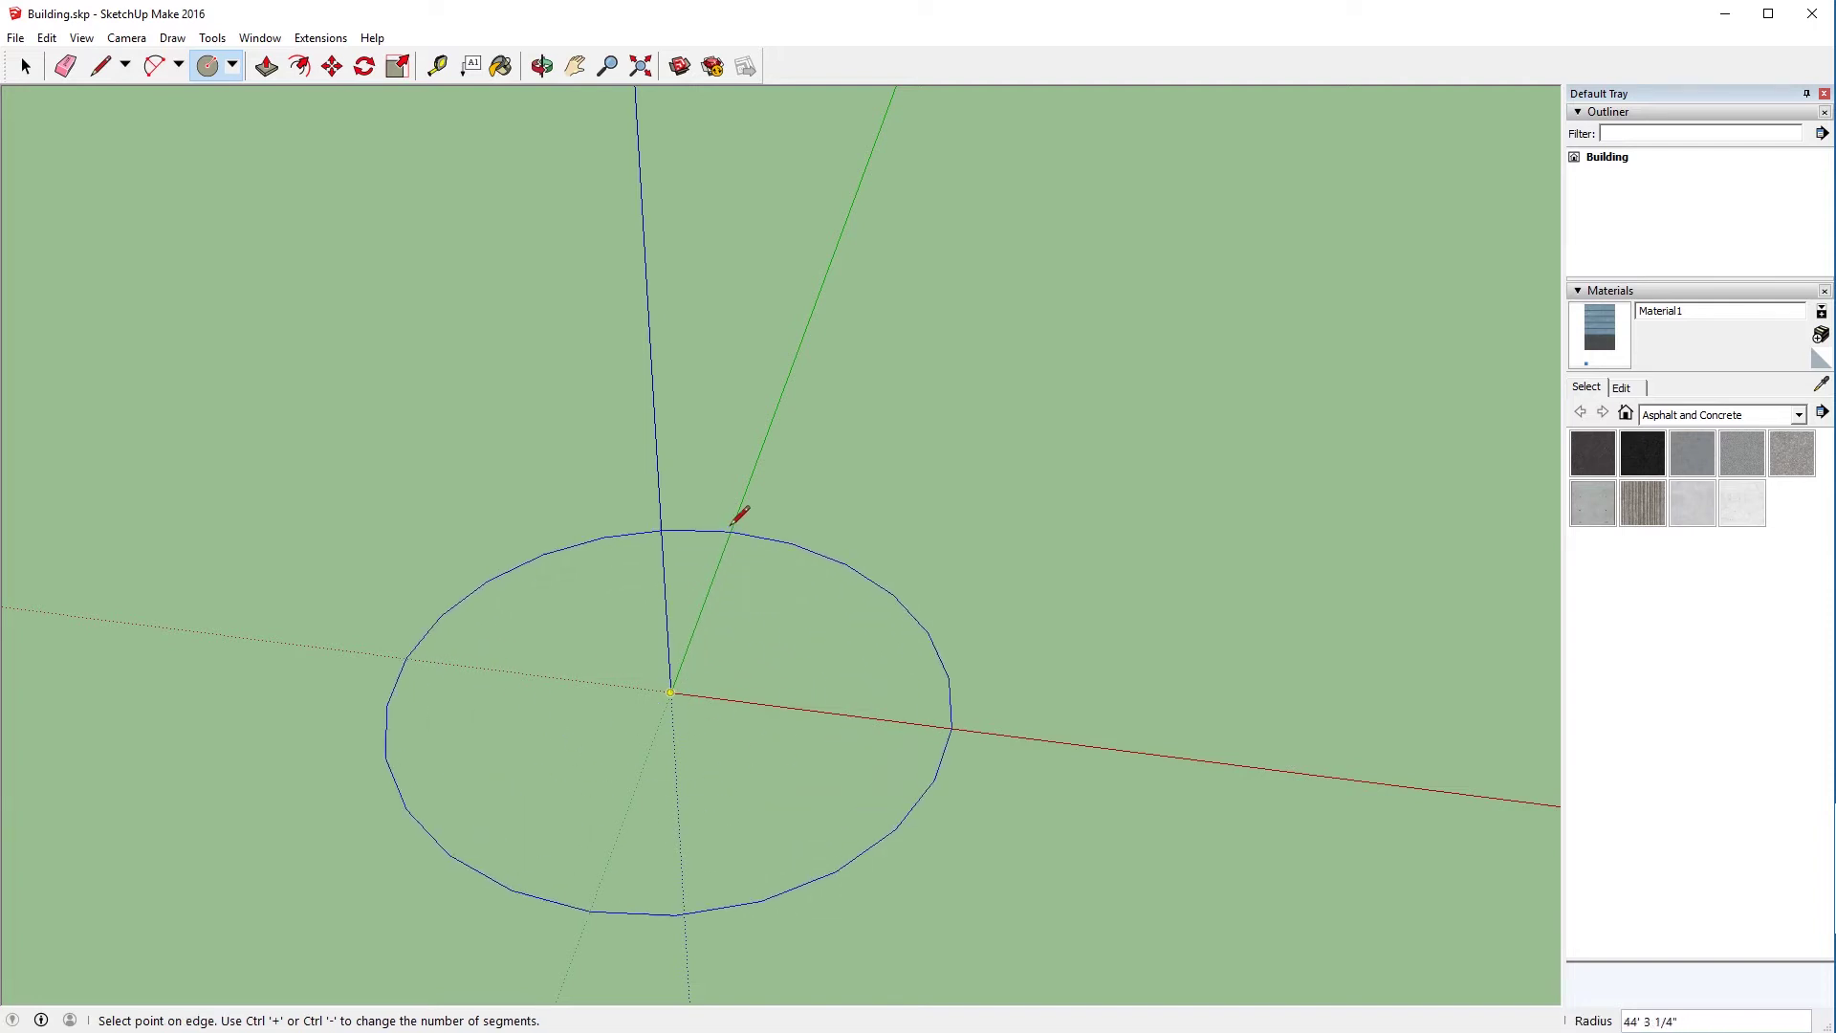
click(740, 490)
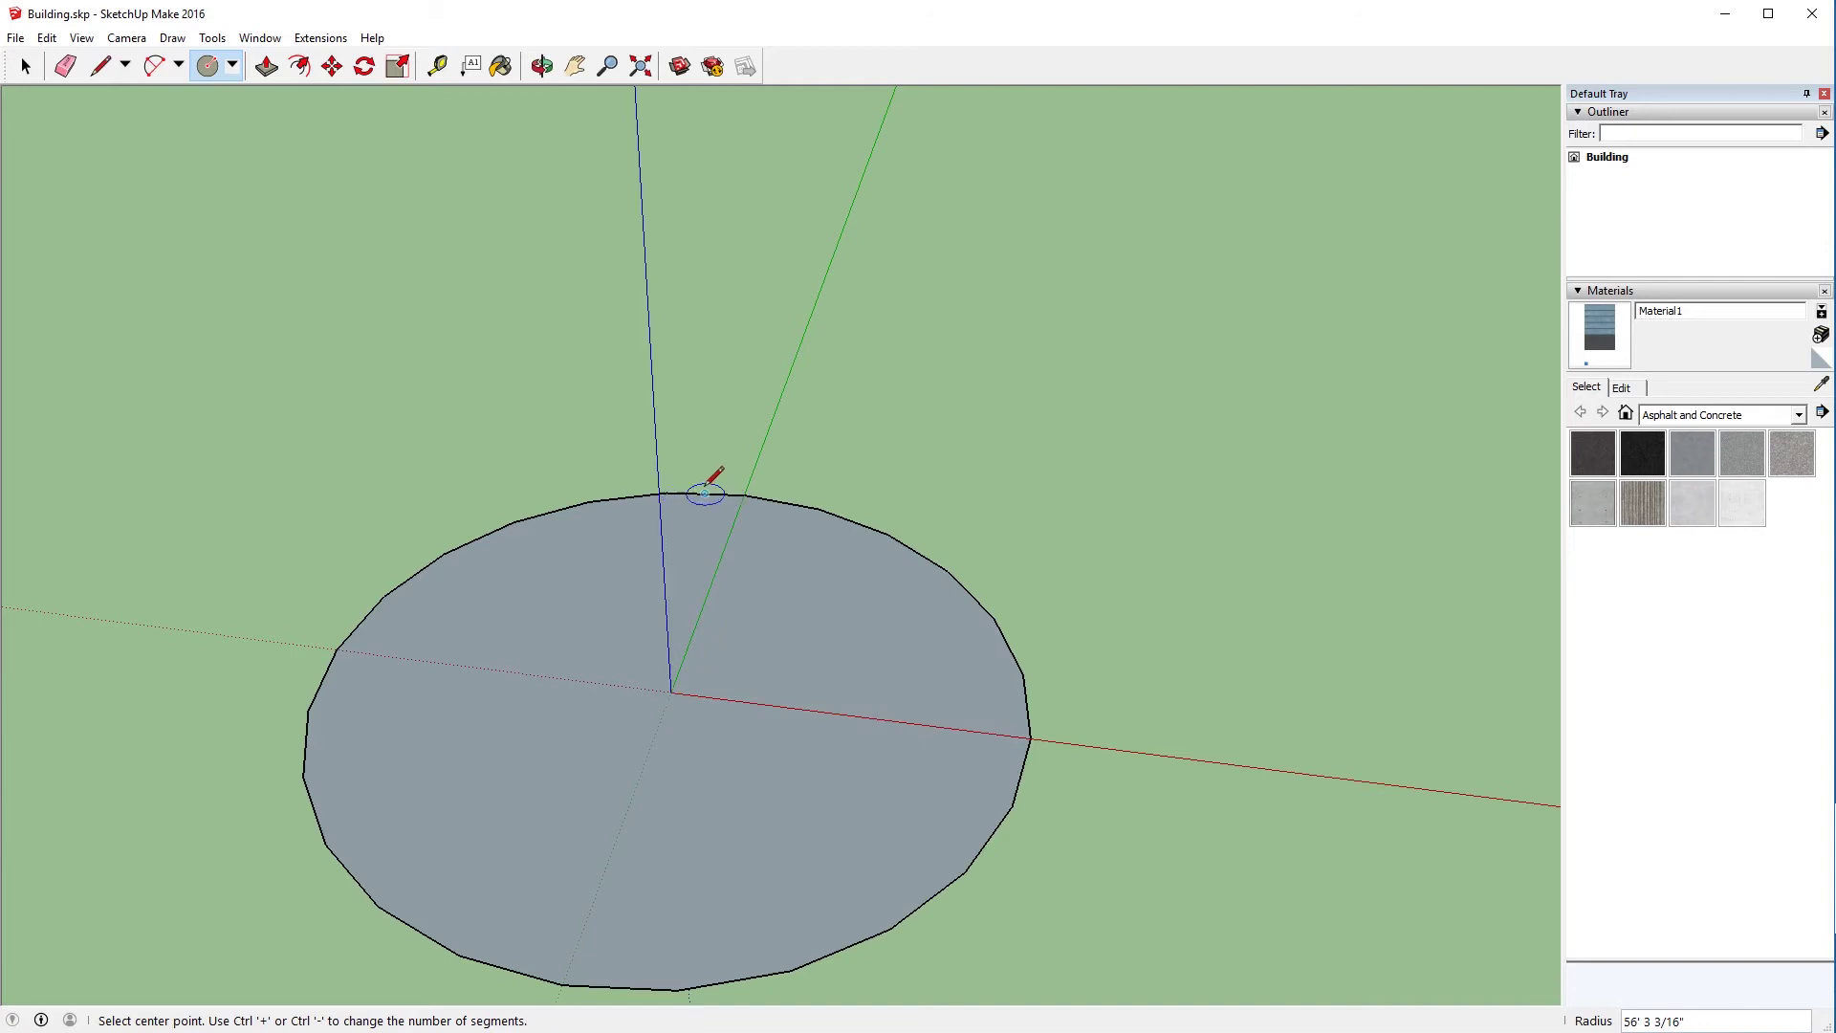
key(space)
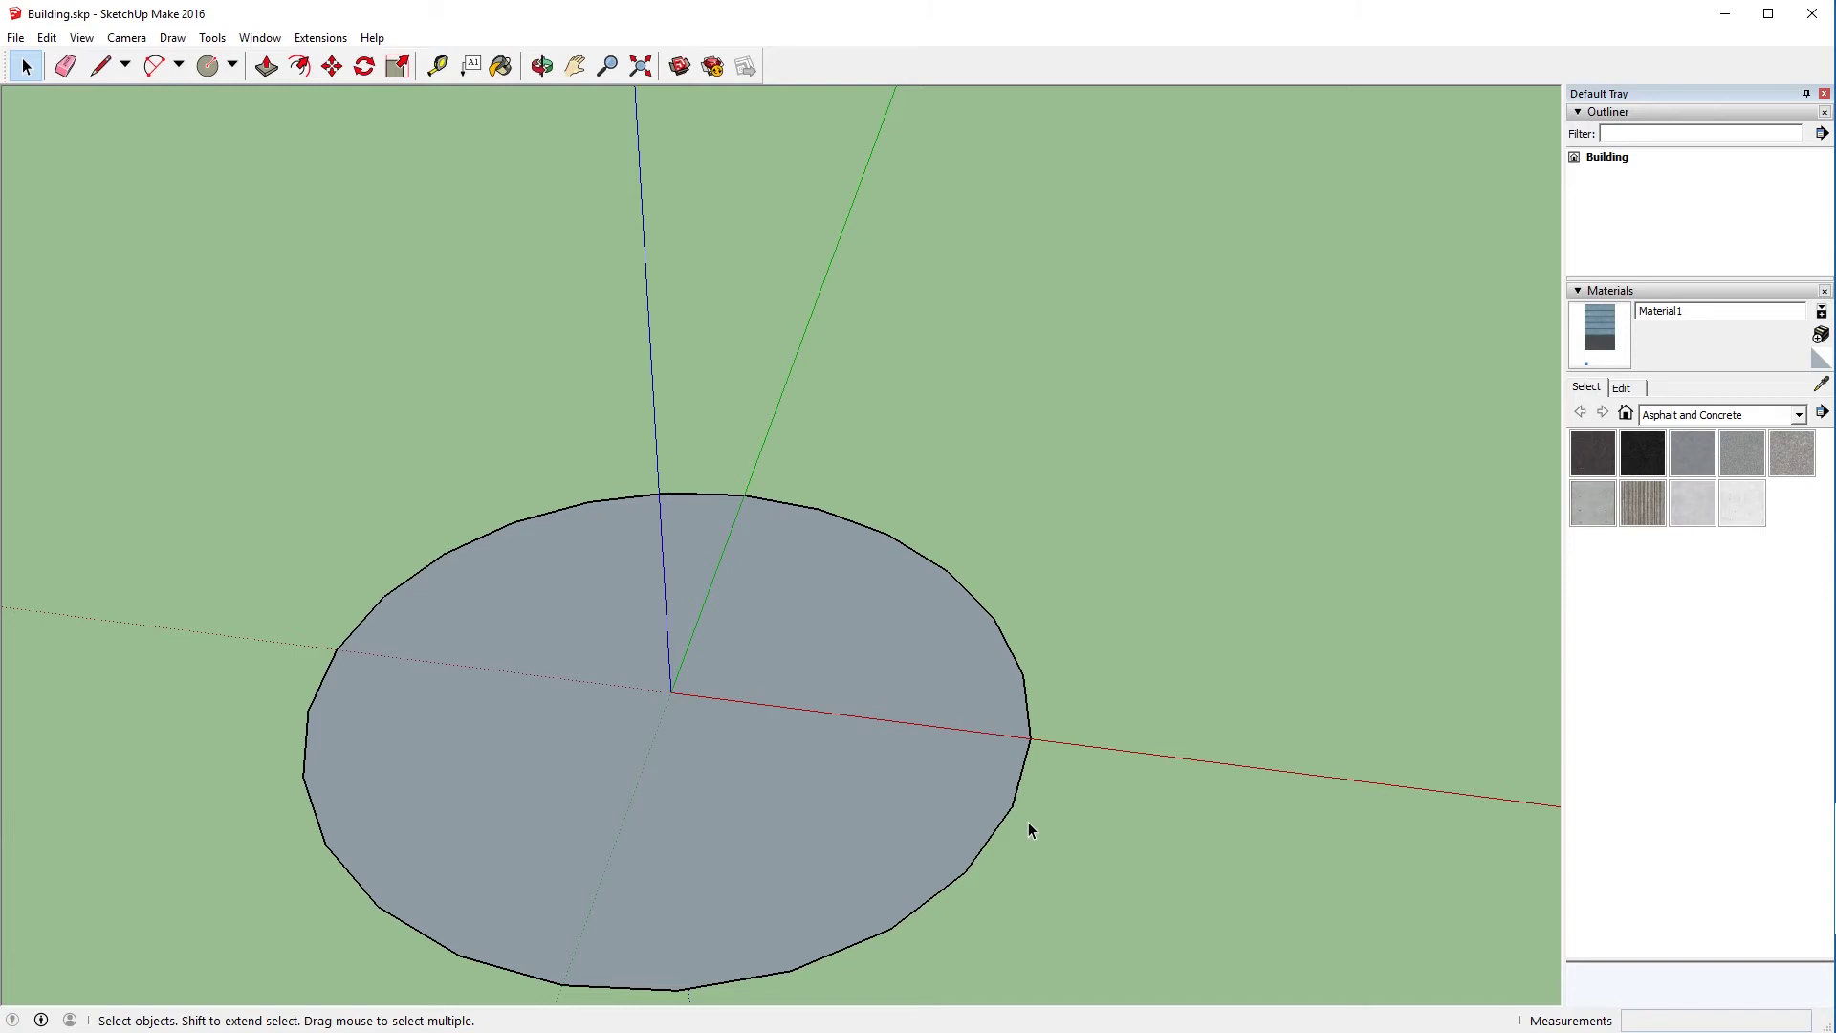
Undo the drawn circle and set the Circle tool to 6 sides, after first entering 12
key(ctrl+z)
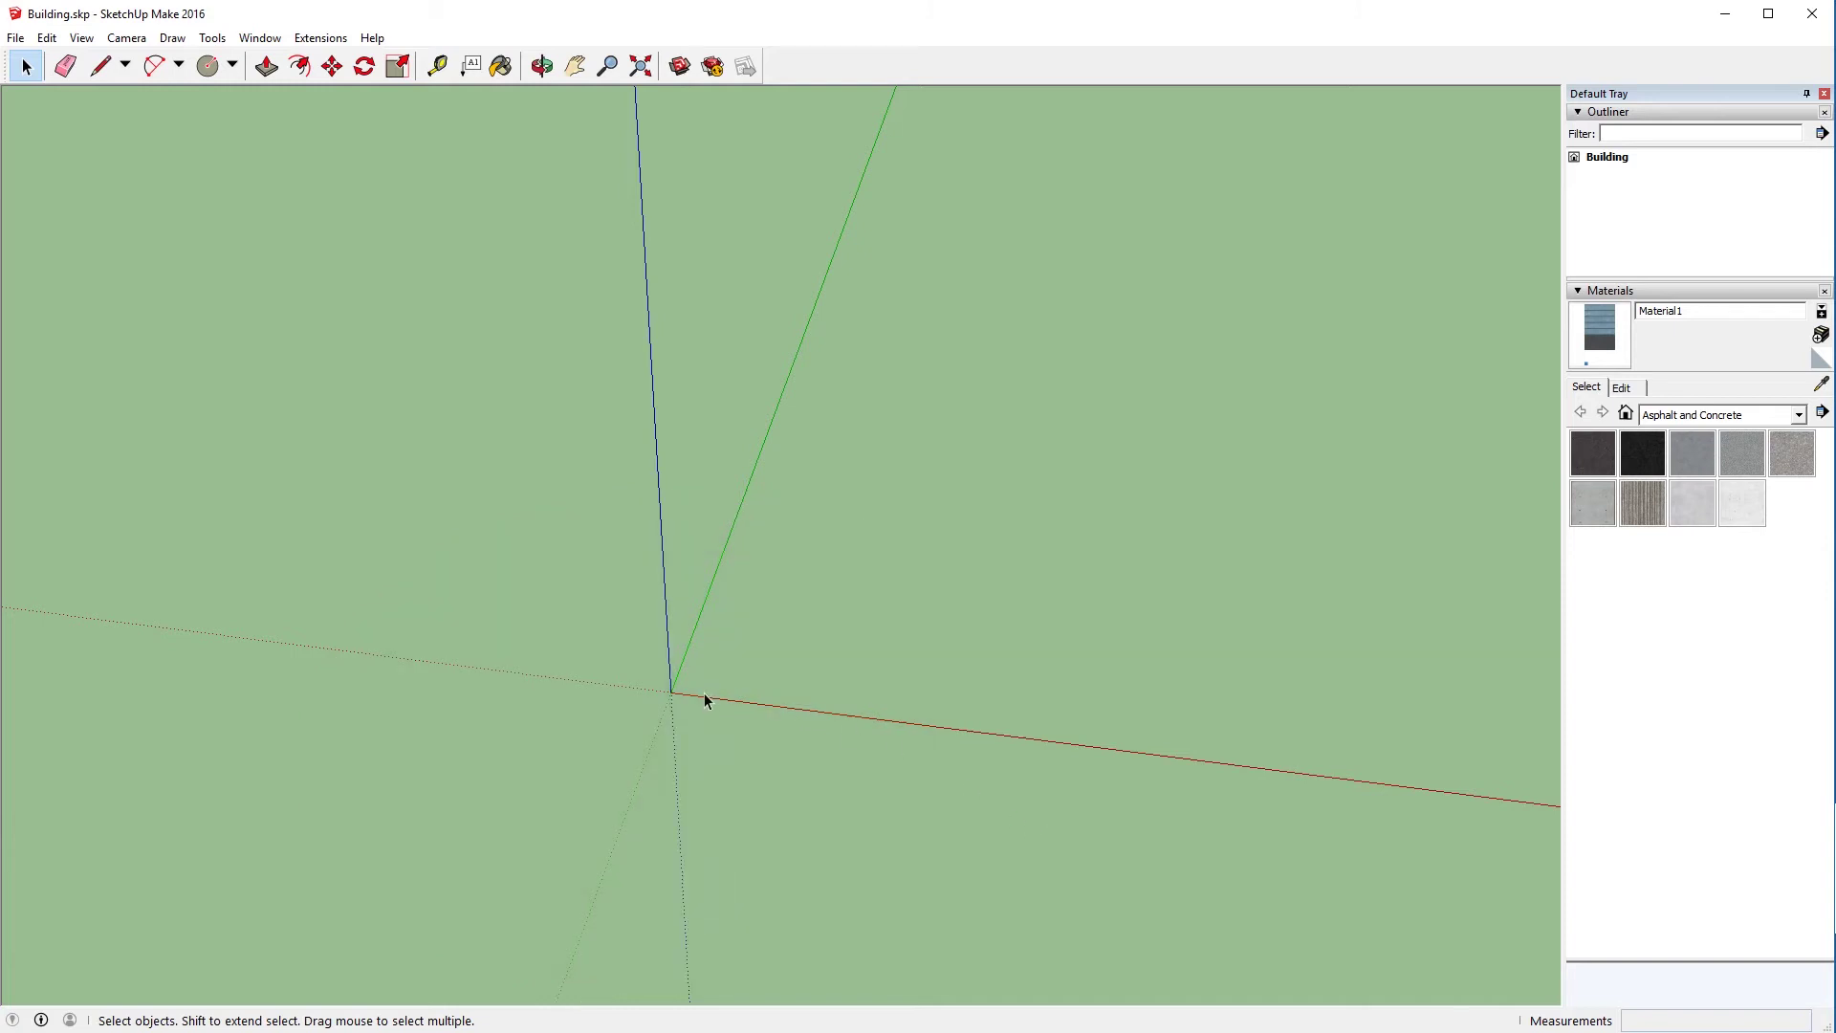
key(c)
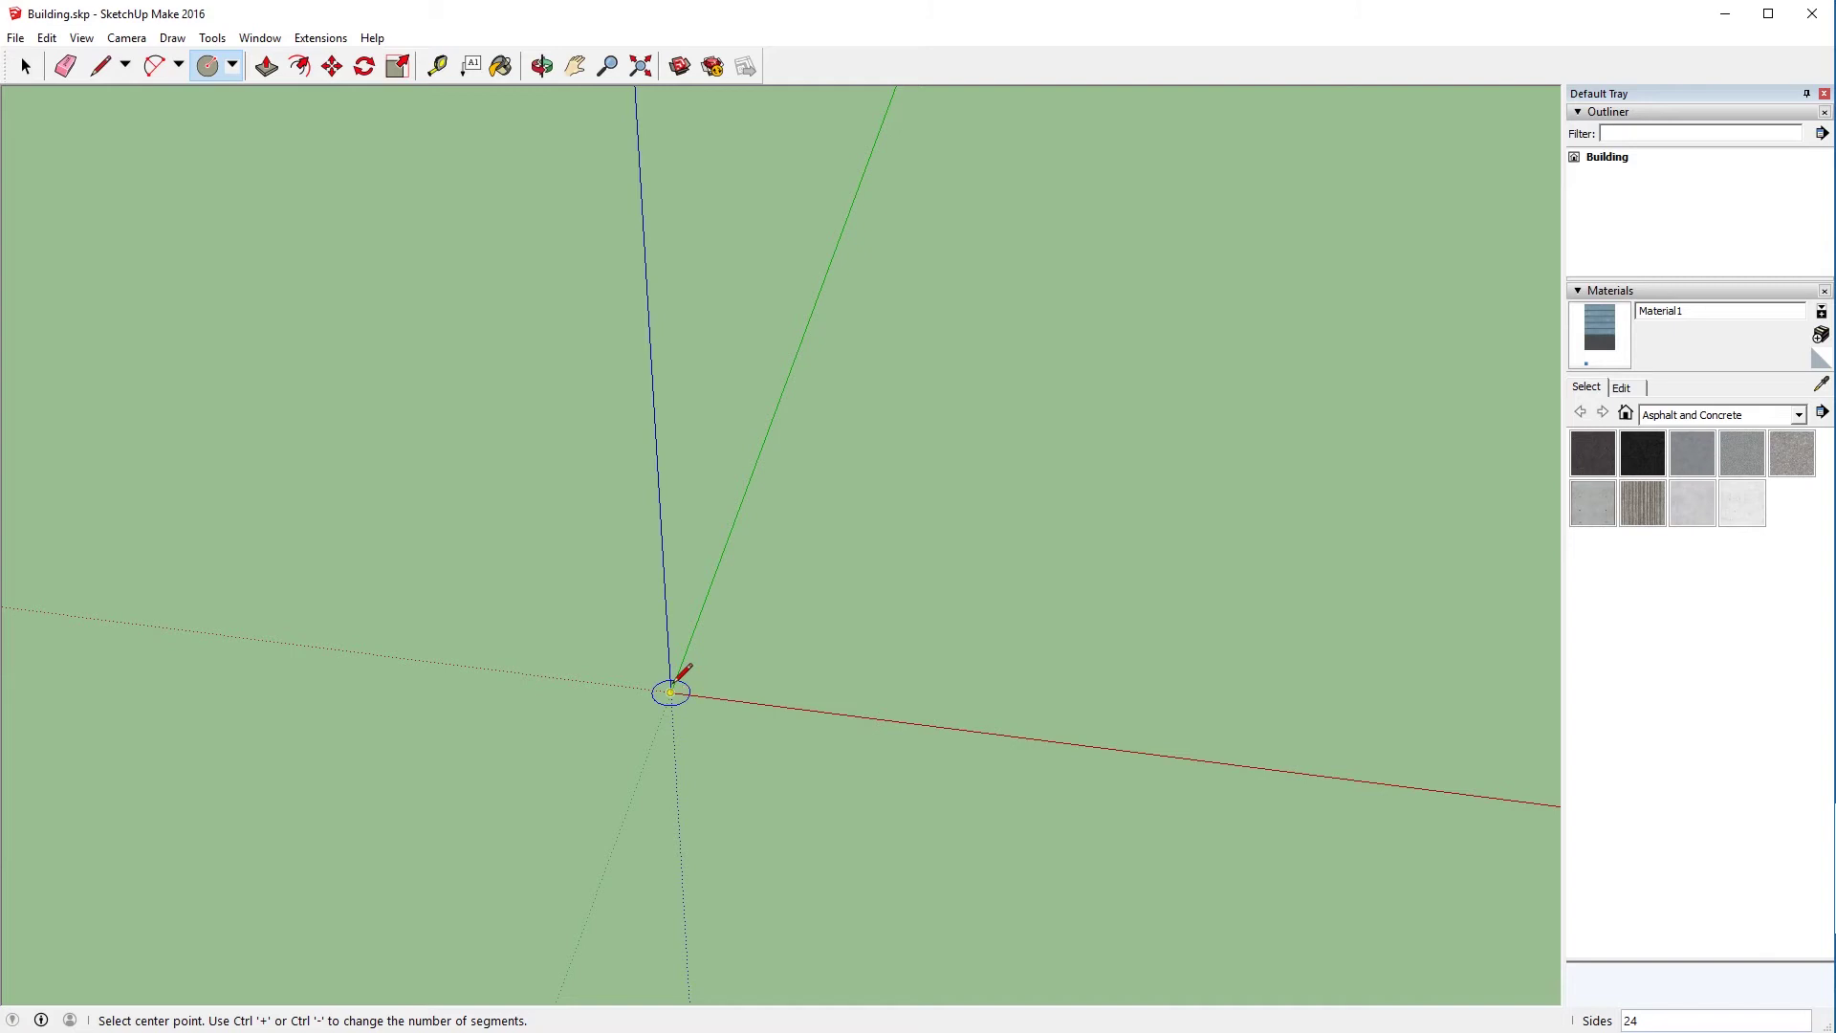
text(1)
key(Return)
text(6)
key(Return)
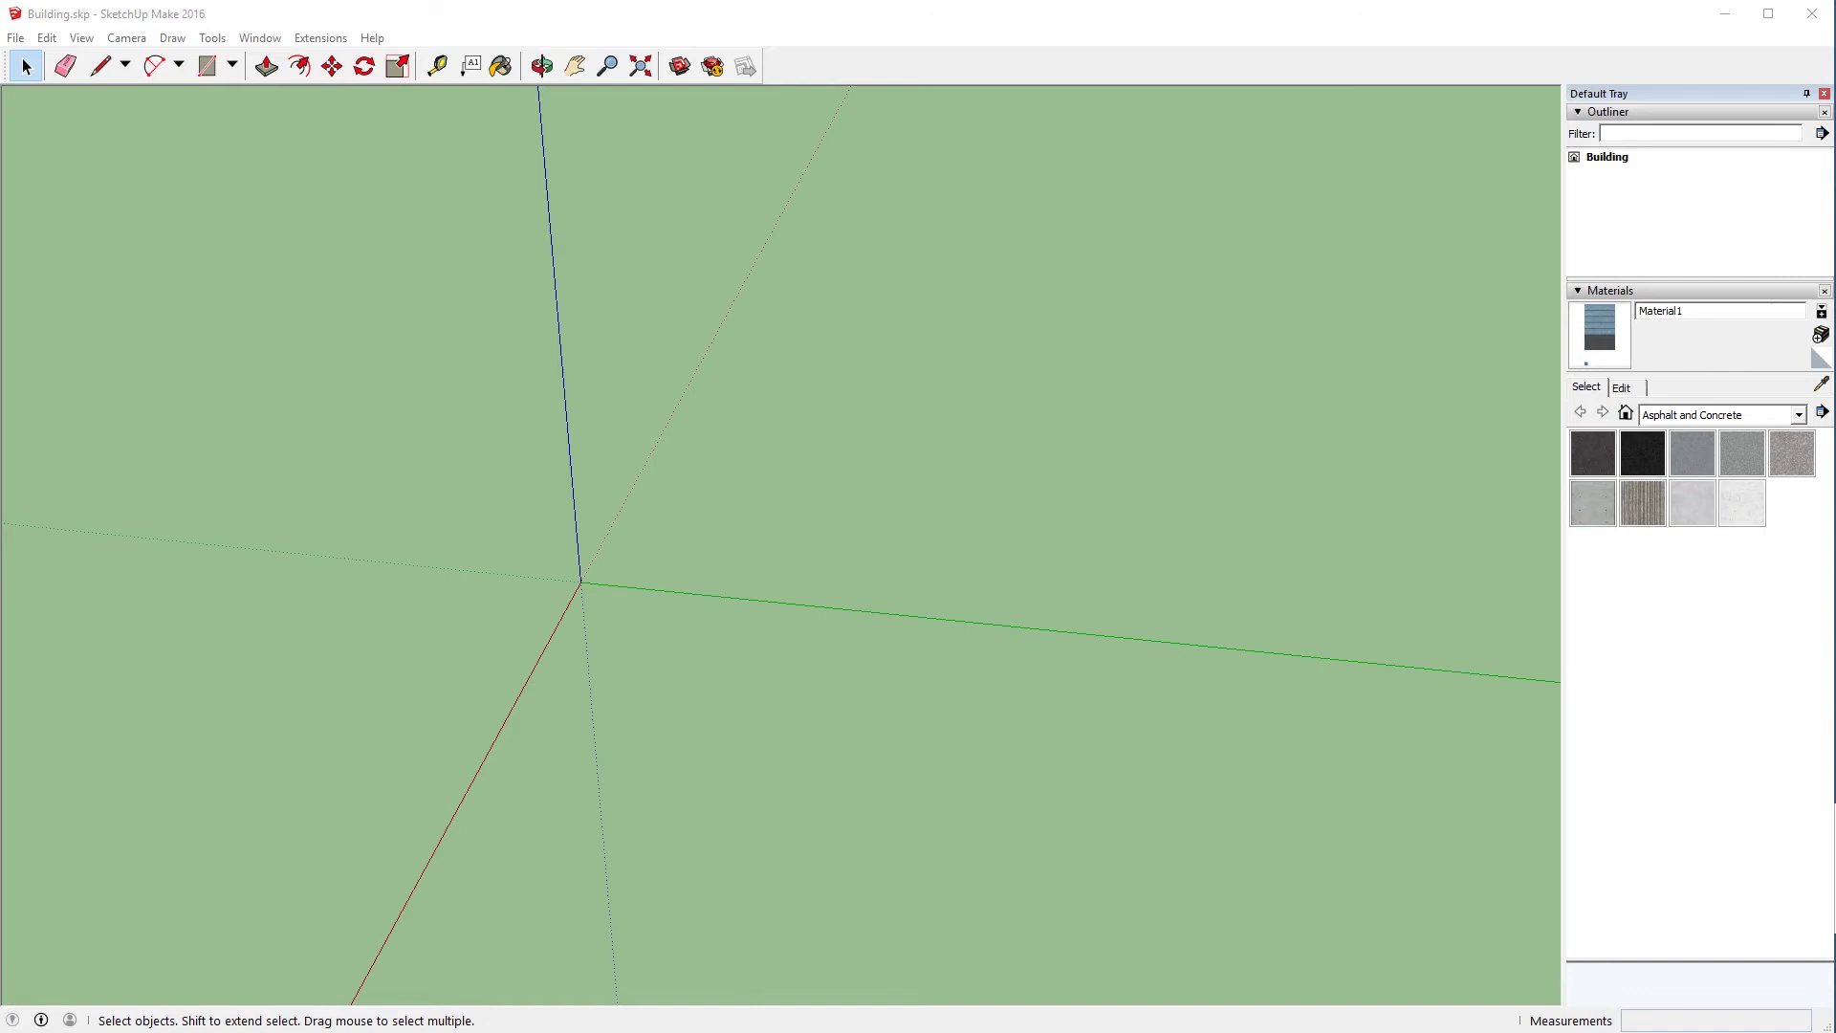
Draw a rectangle at the origin and pull it up into a box
key(r)
click(581, 580)
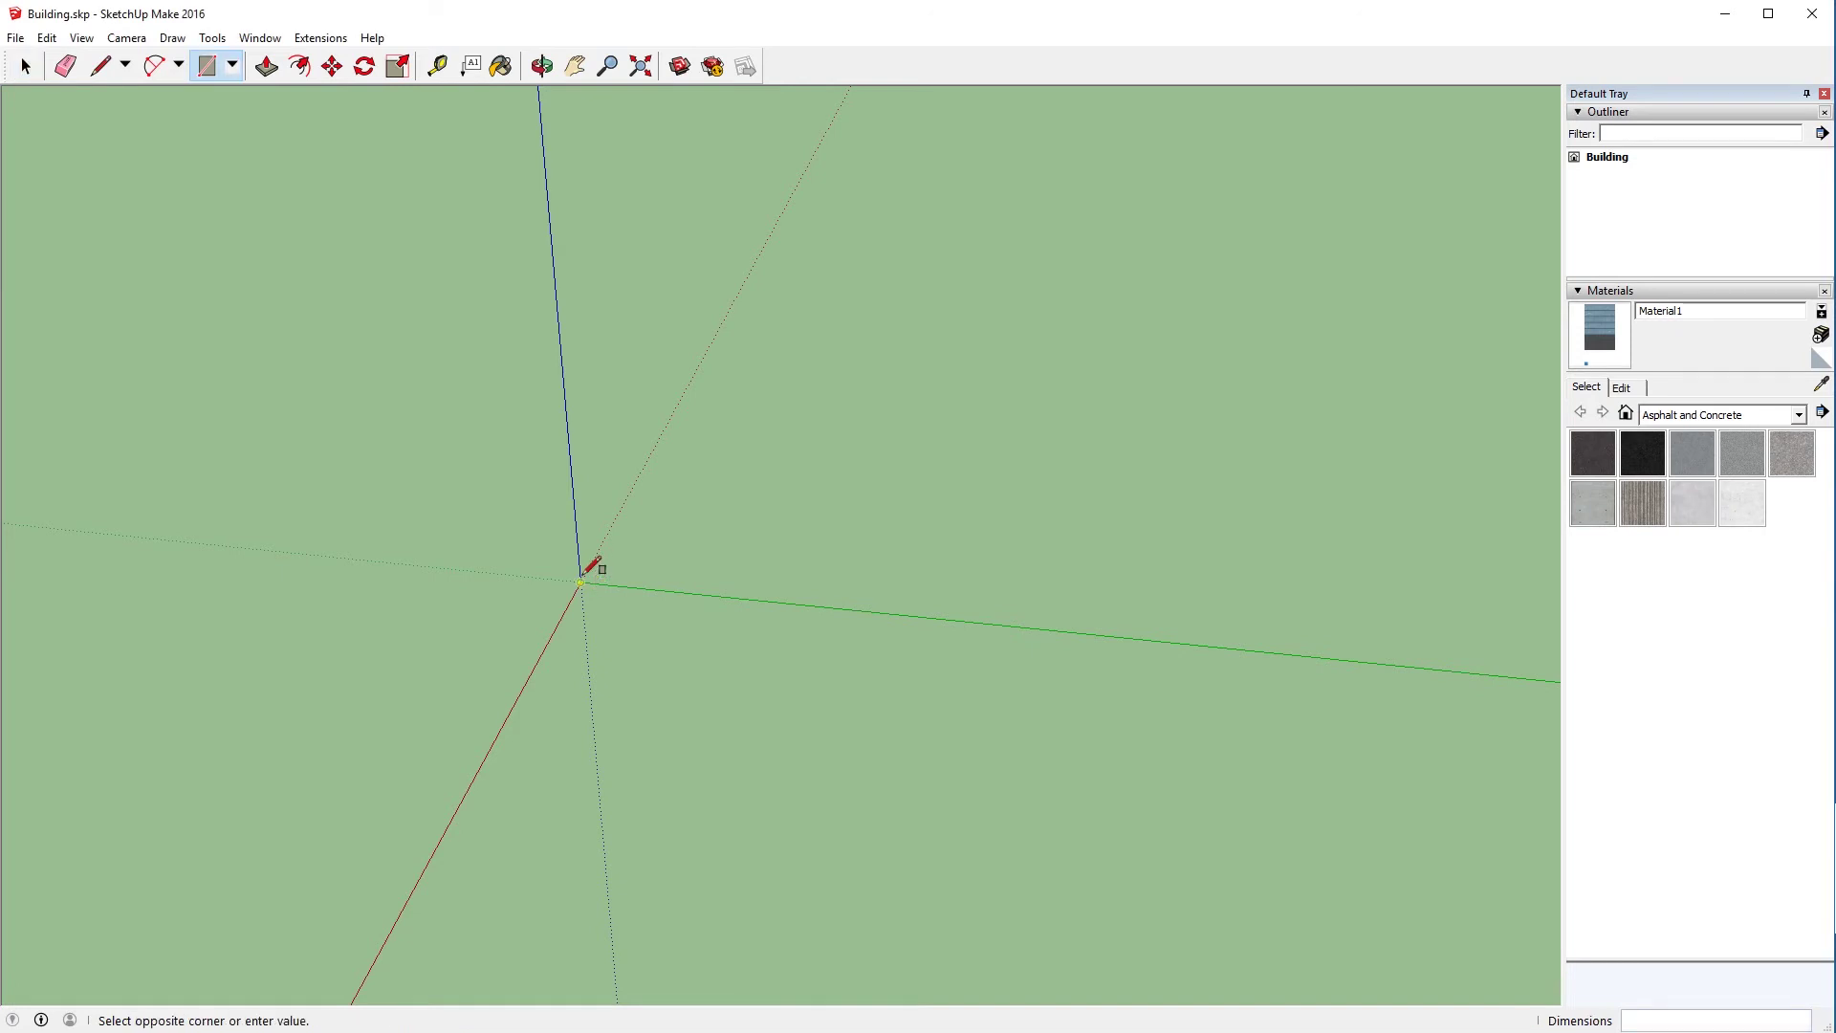
click(714, 516)
key(space)
key(p)
drag(664, 568, 656, 507)
key(space)
Copy the whole box twice to the right along the green axis
triple_click(649, 554)
key(m)
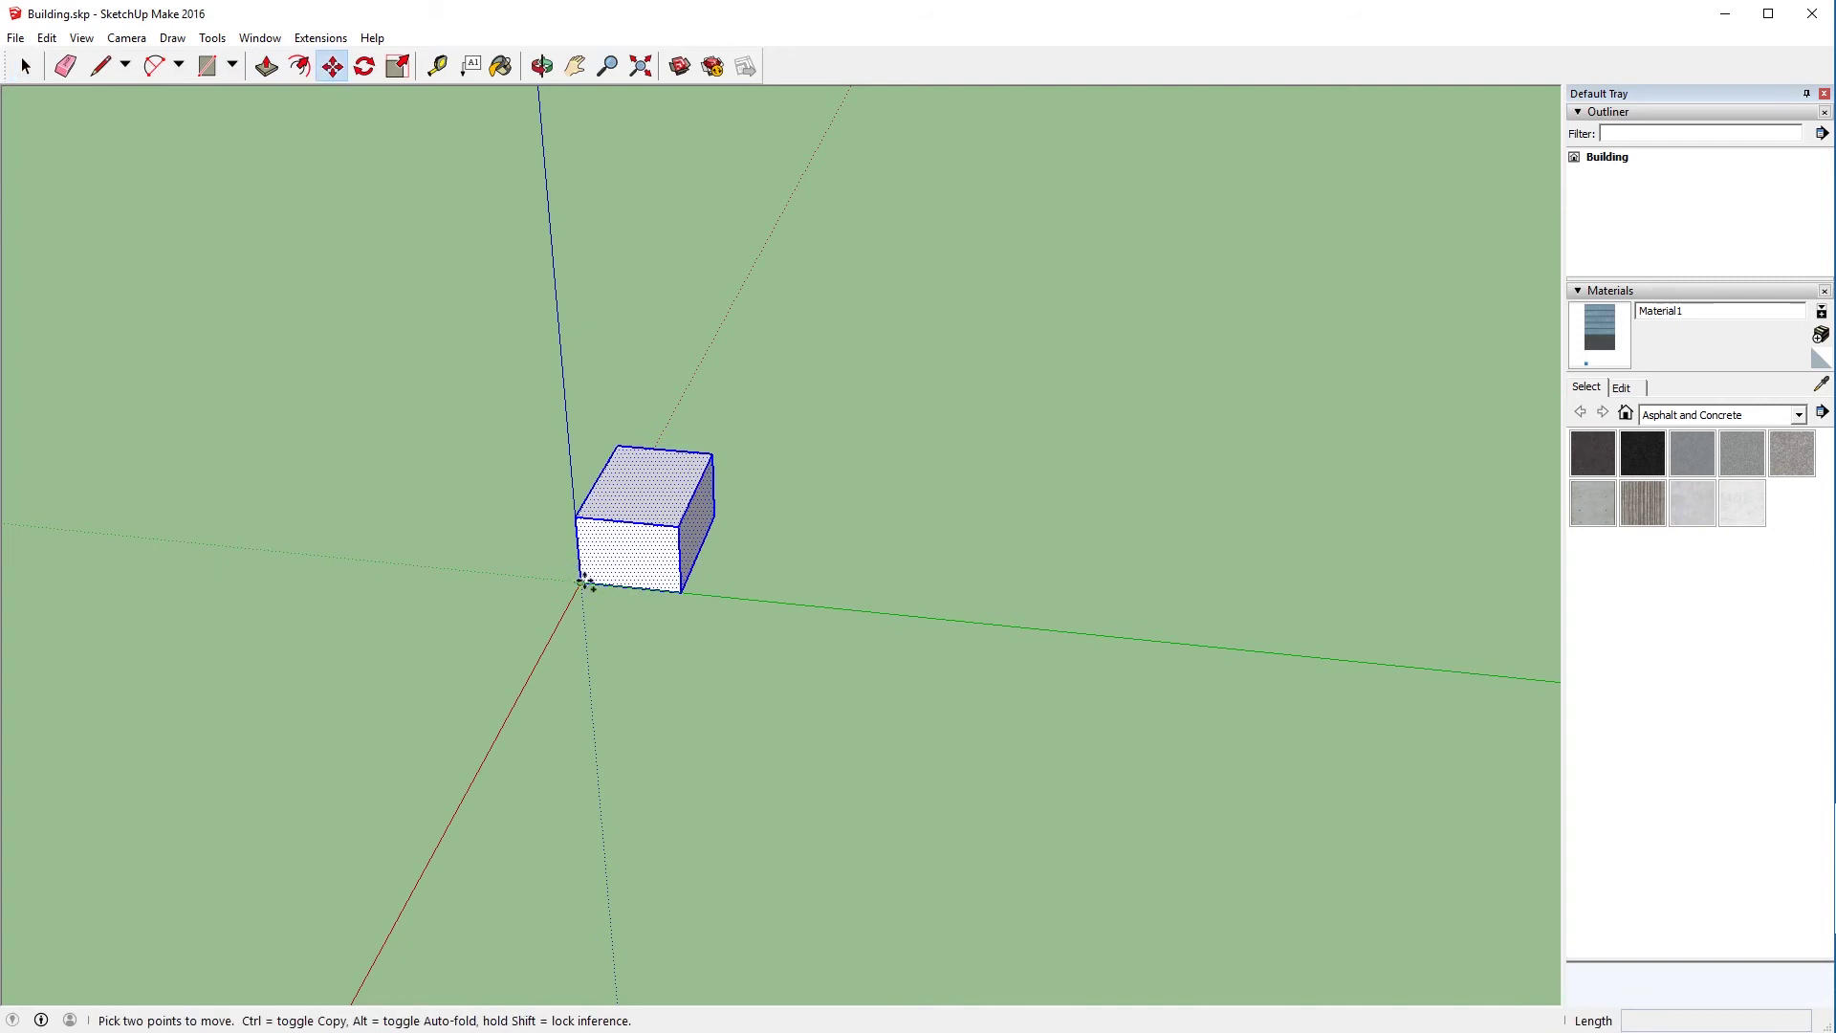
click(580, 581)
key(ctrl)
click(730, 597)
click(731, 598)
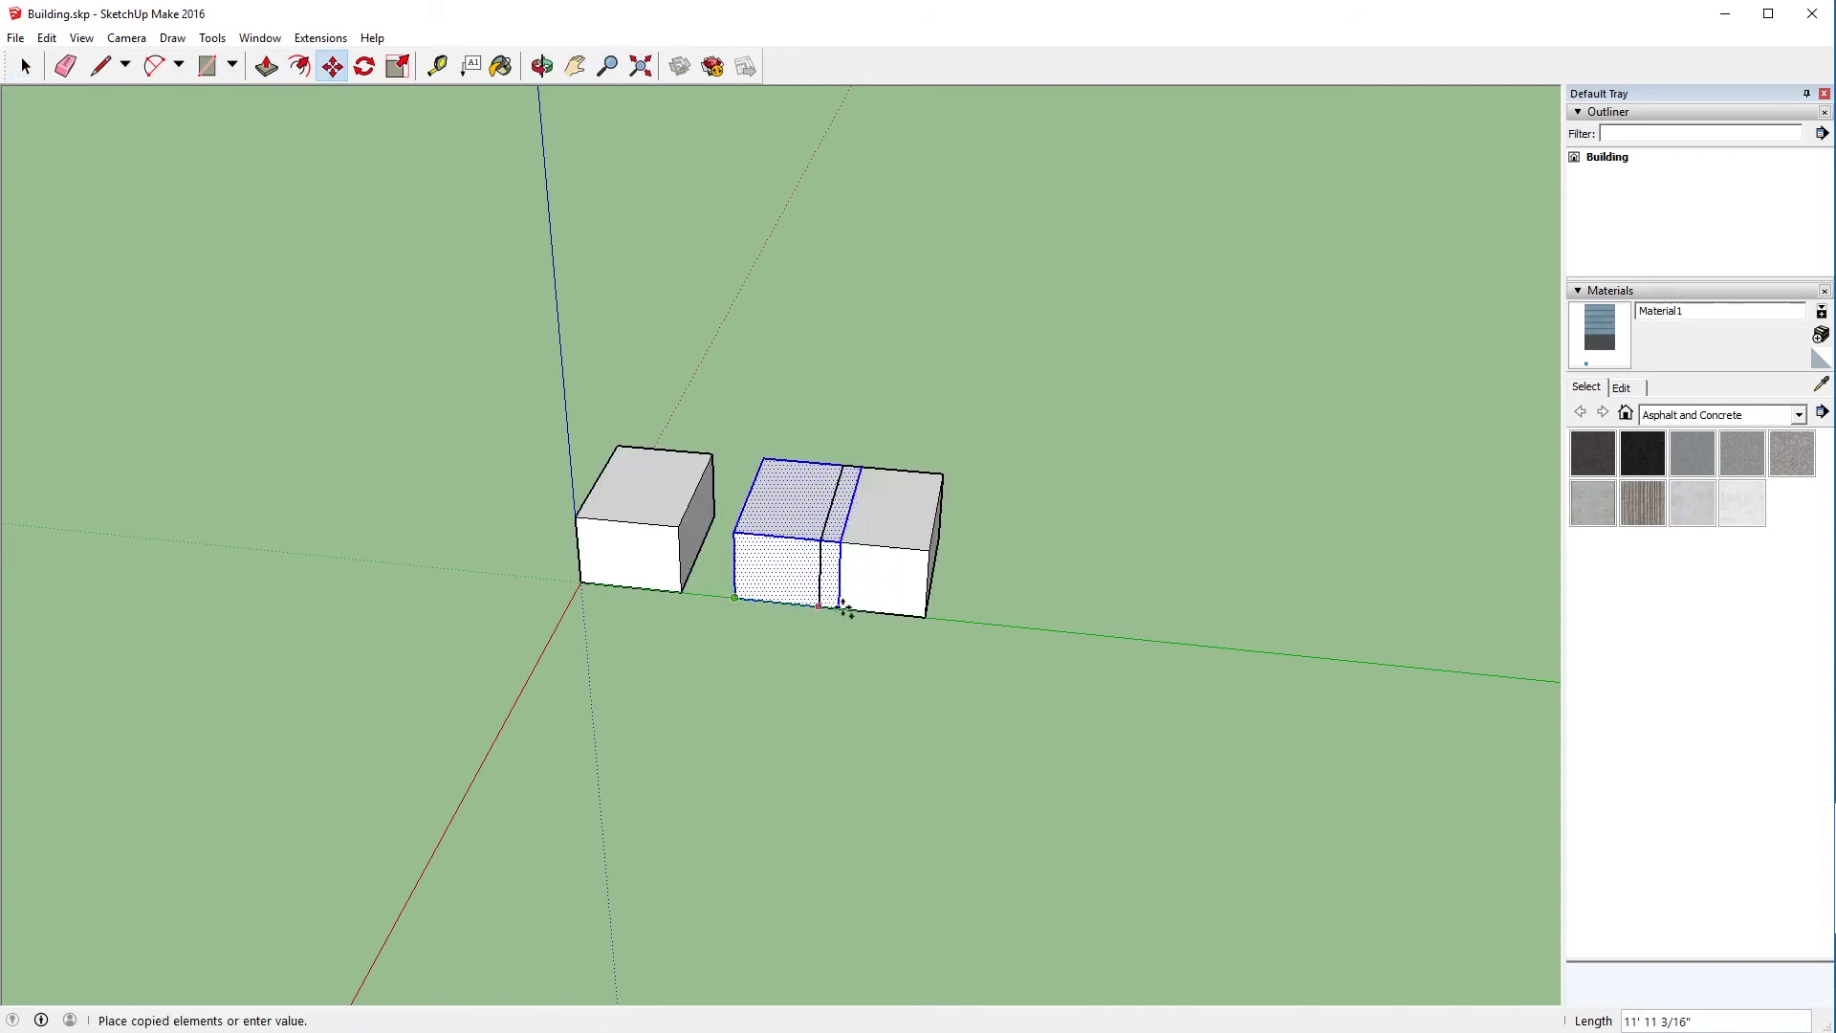
click(890, 614)
key(space)
click(890, 660)
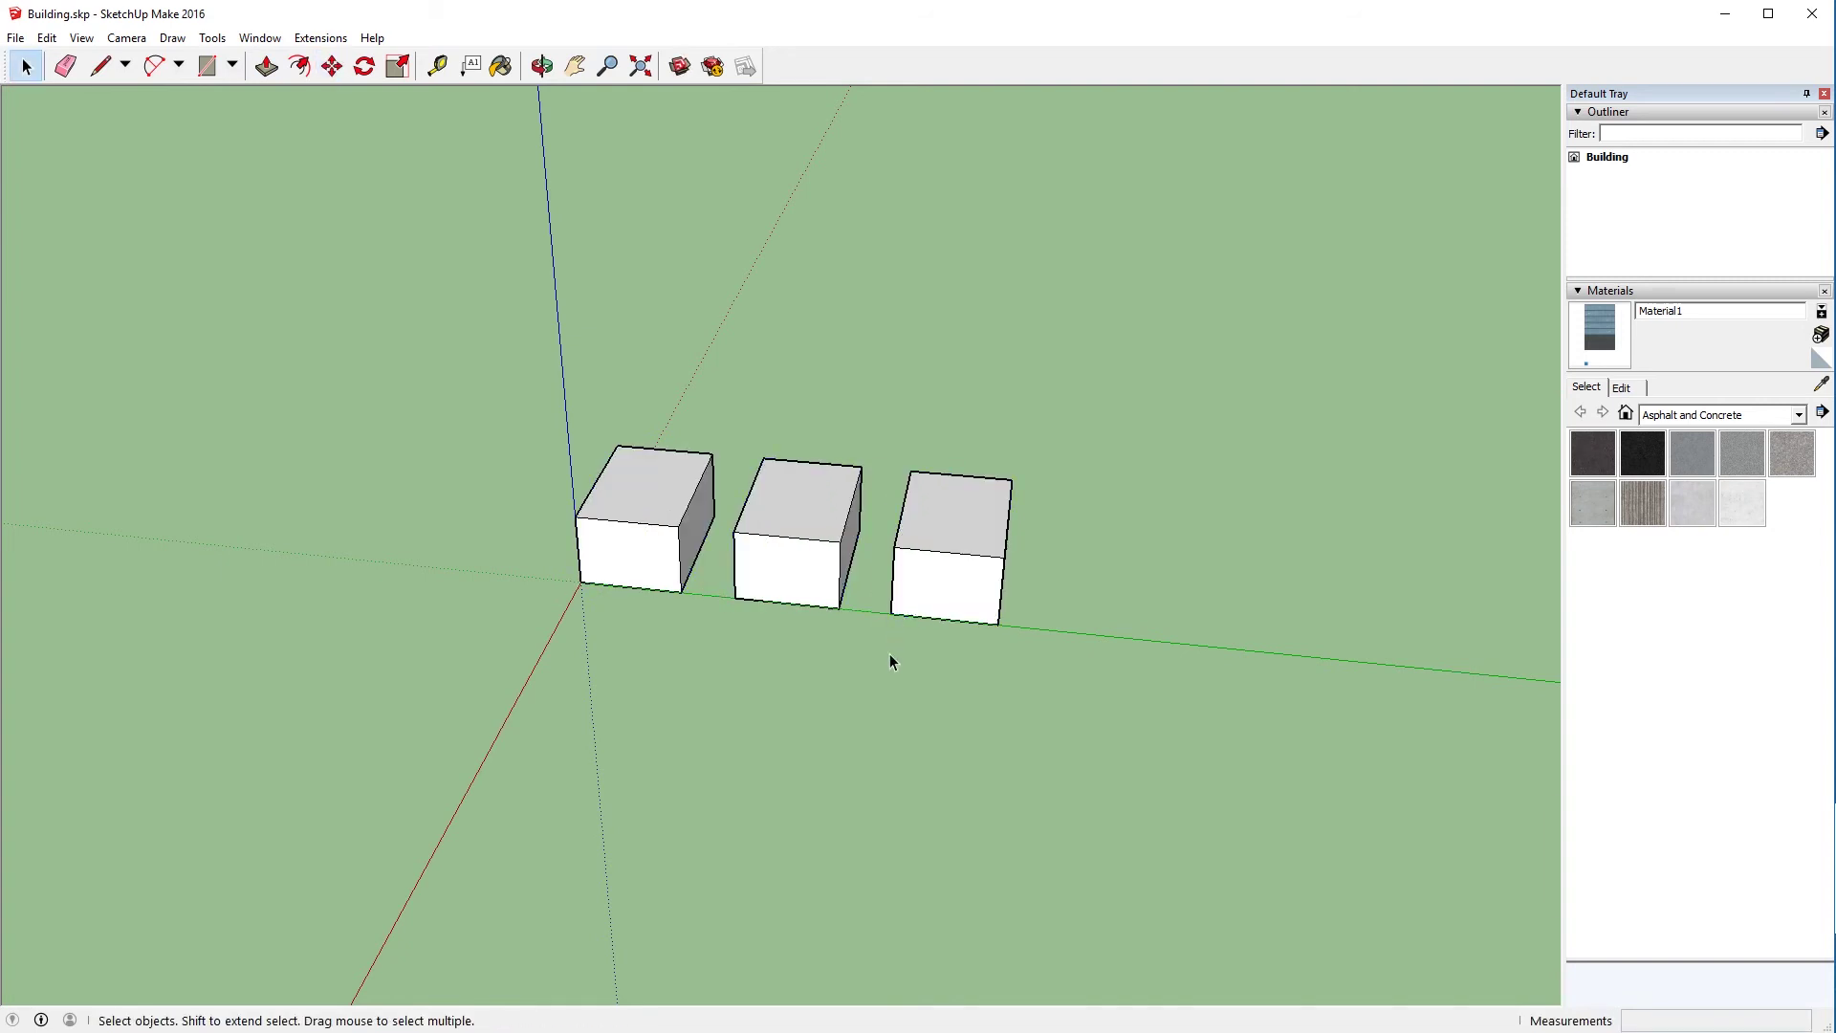
Move the third box flush against the second to form one double-length block
triple_click(909, 600)
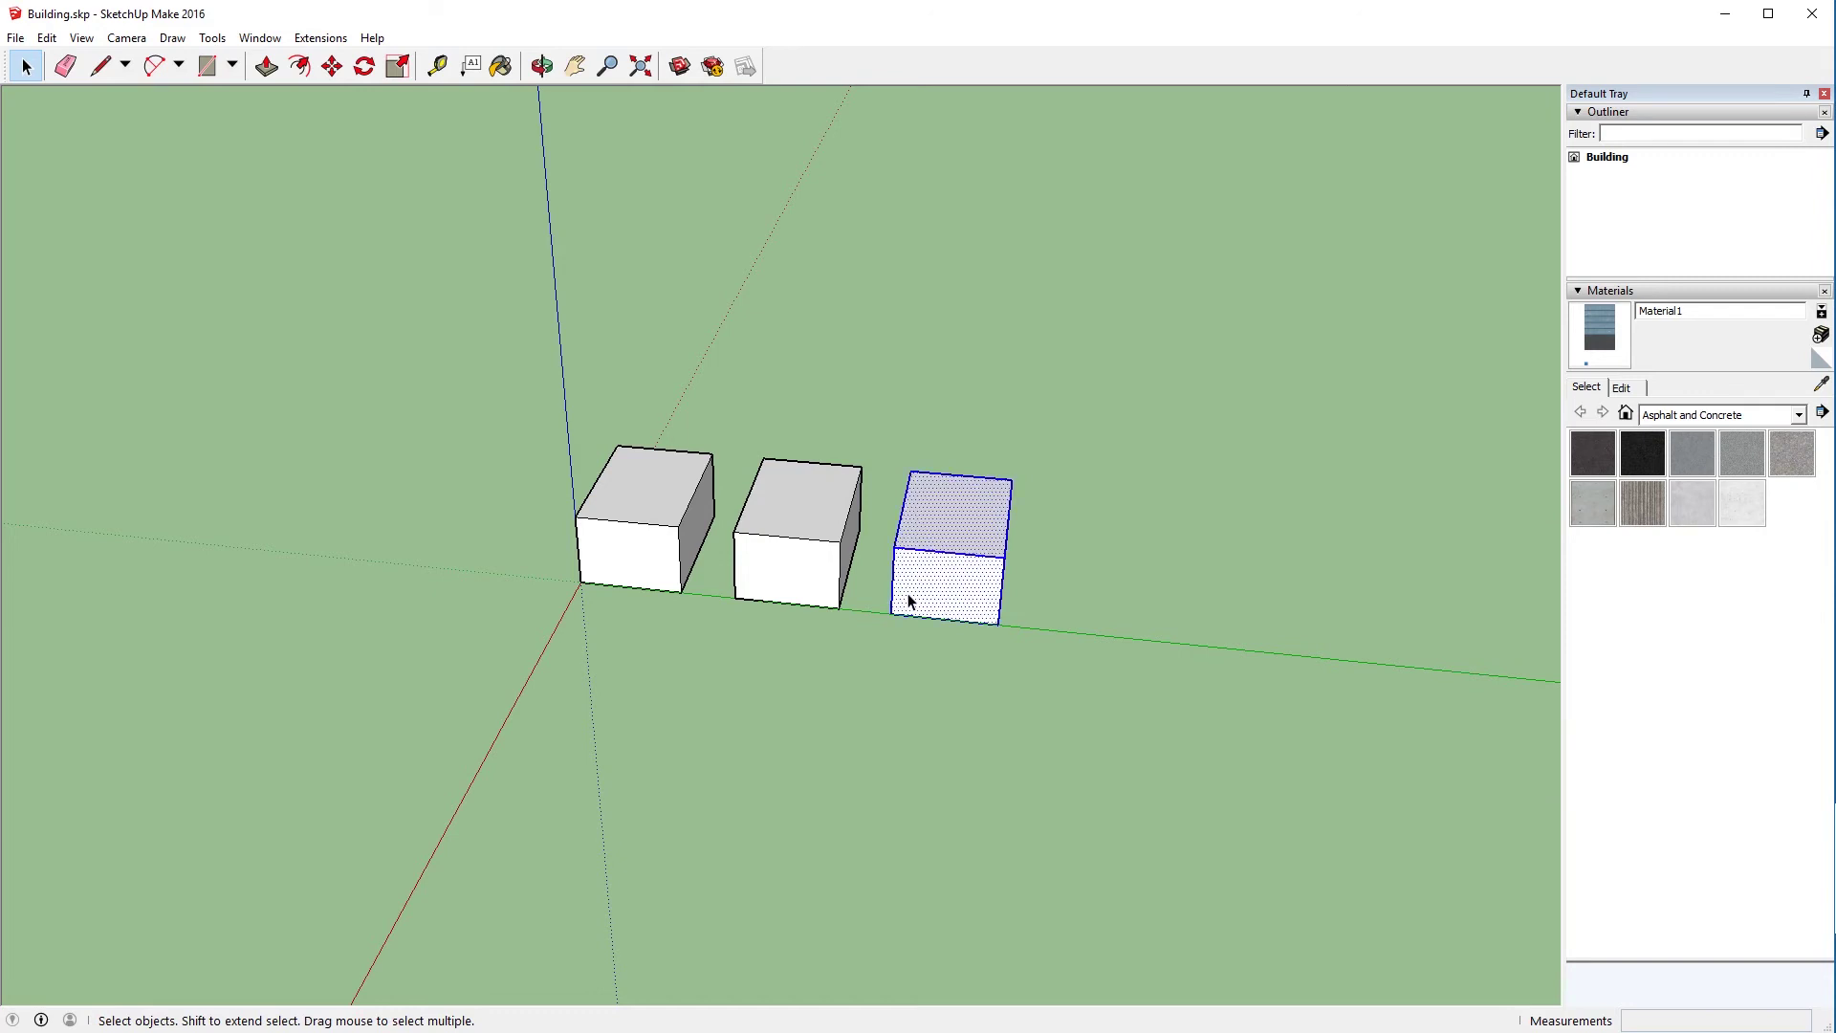
key(m)
click(890, 615)
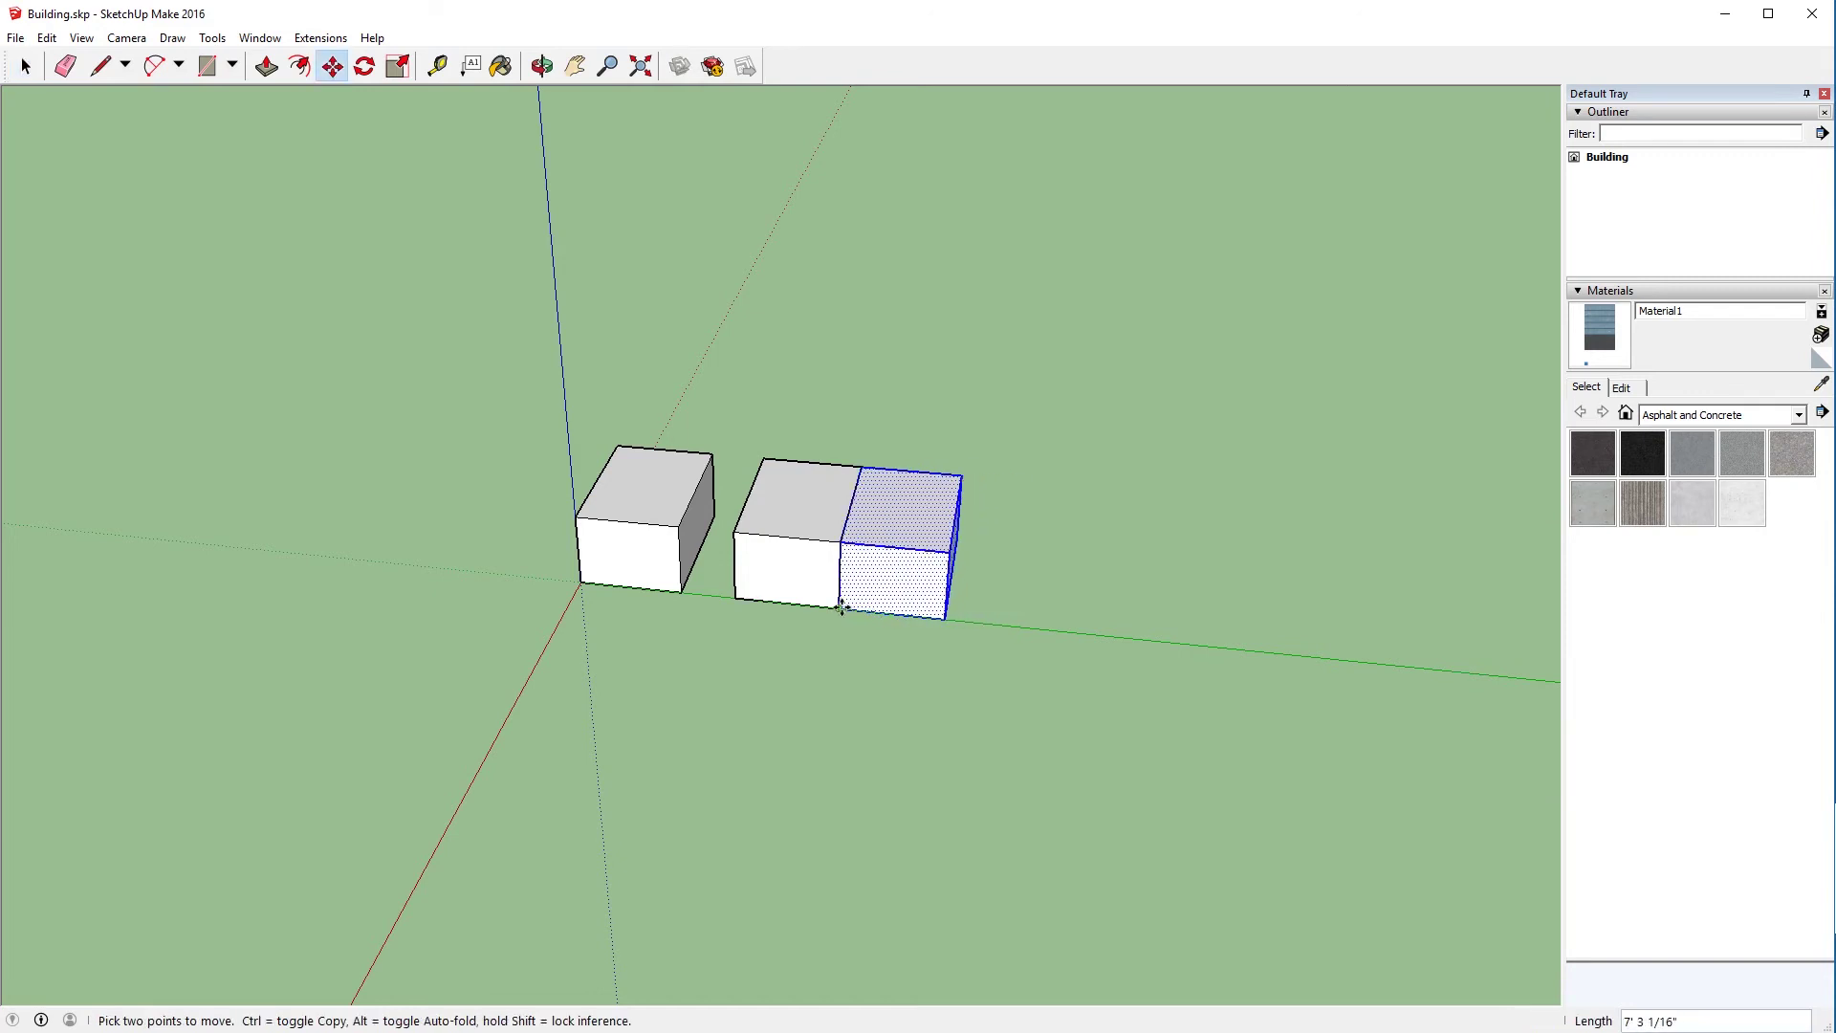
click(841, 608)
scroll(819, 516, up, 3)
key(space)
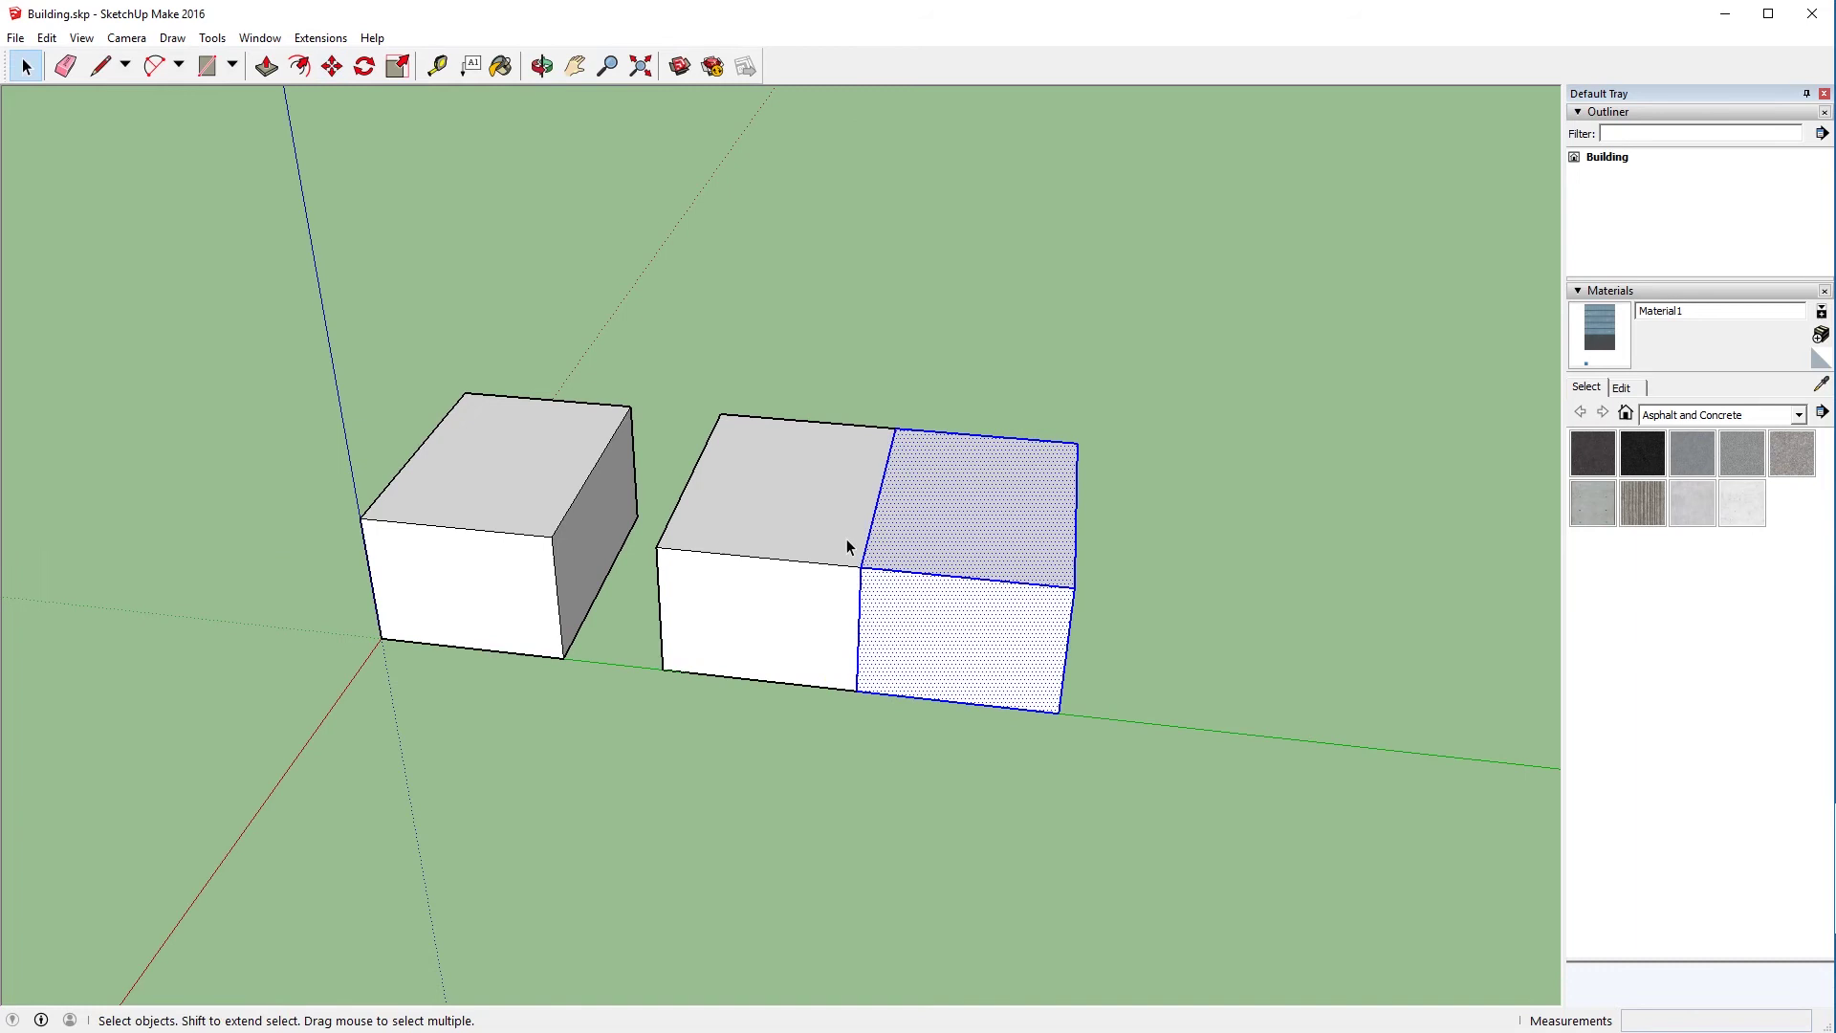
click(915, 367)
click(873, 478)
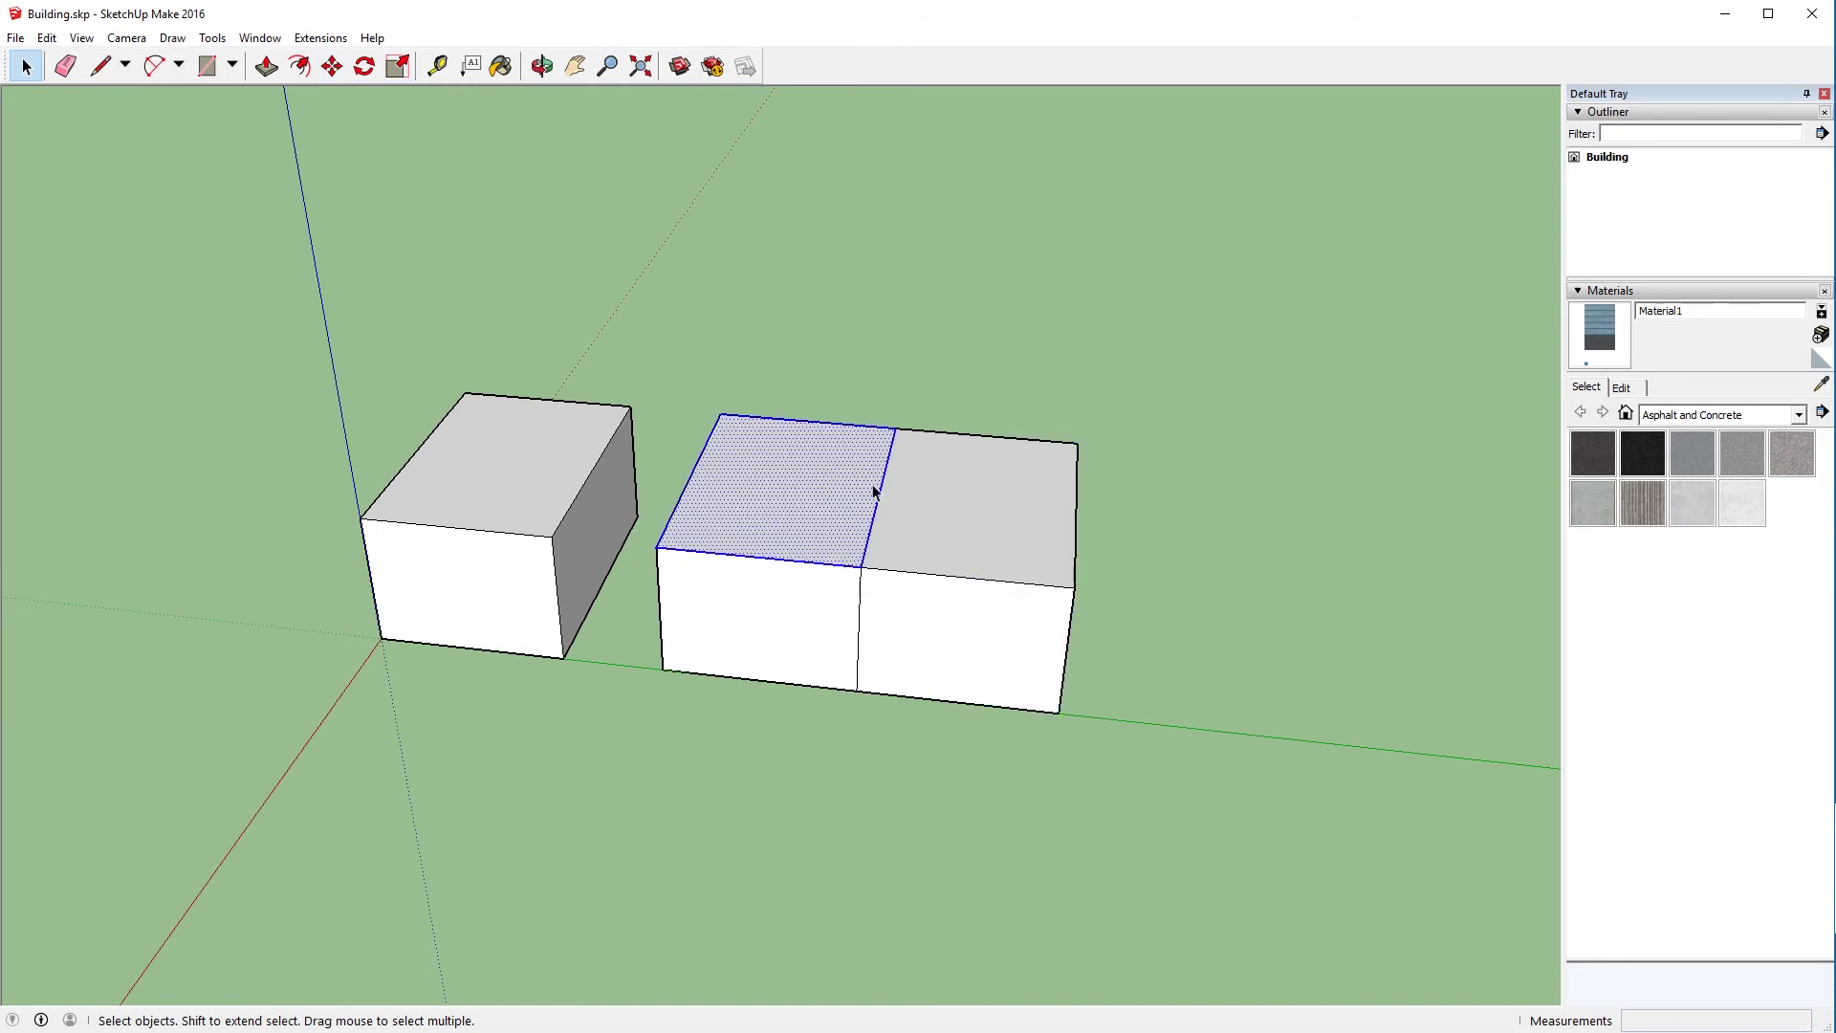
Select the whole left box at the origin and make it a group with Make Group
triple_click(873, 485)
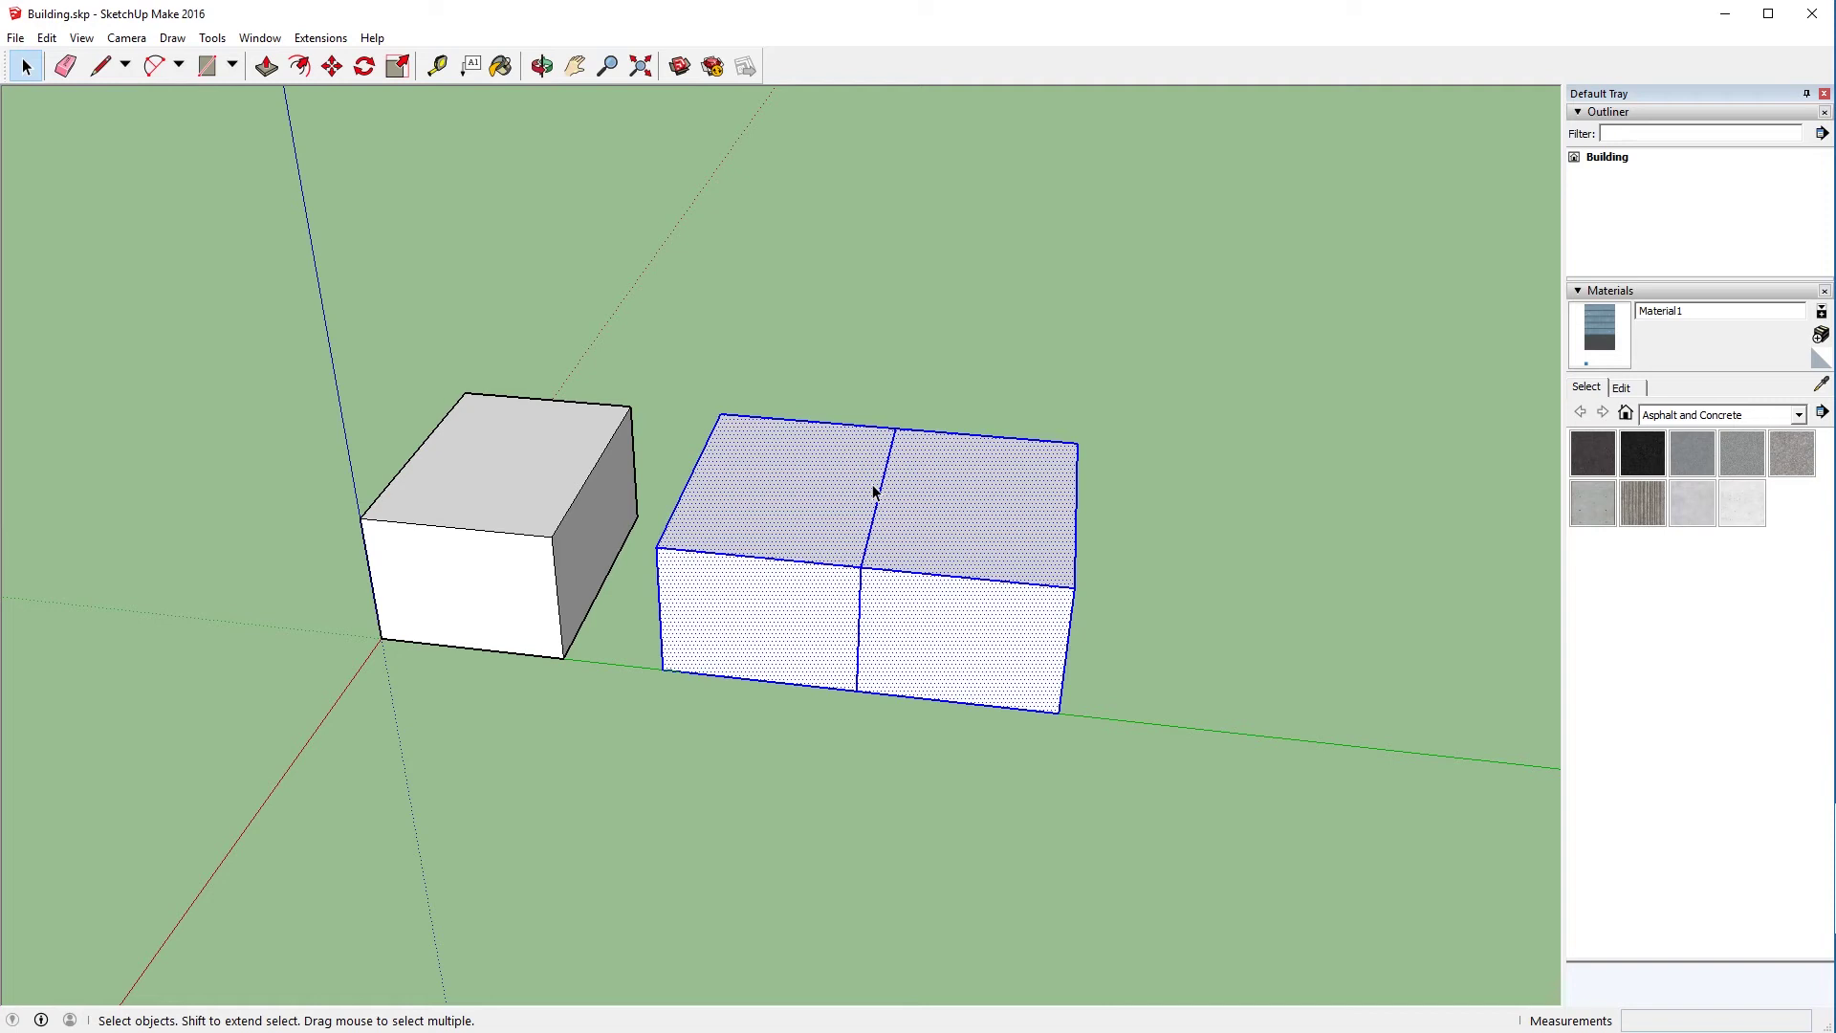
triple_click(950, 466)
triple_click(963, 455)
triple_click(471, 464)
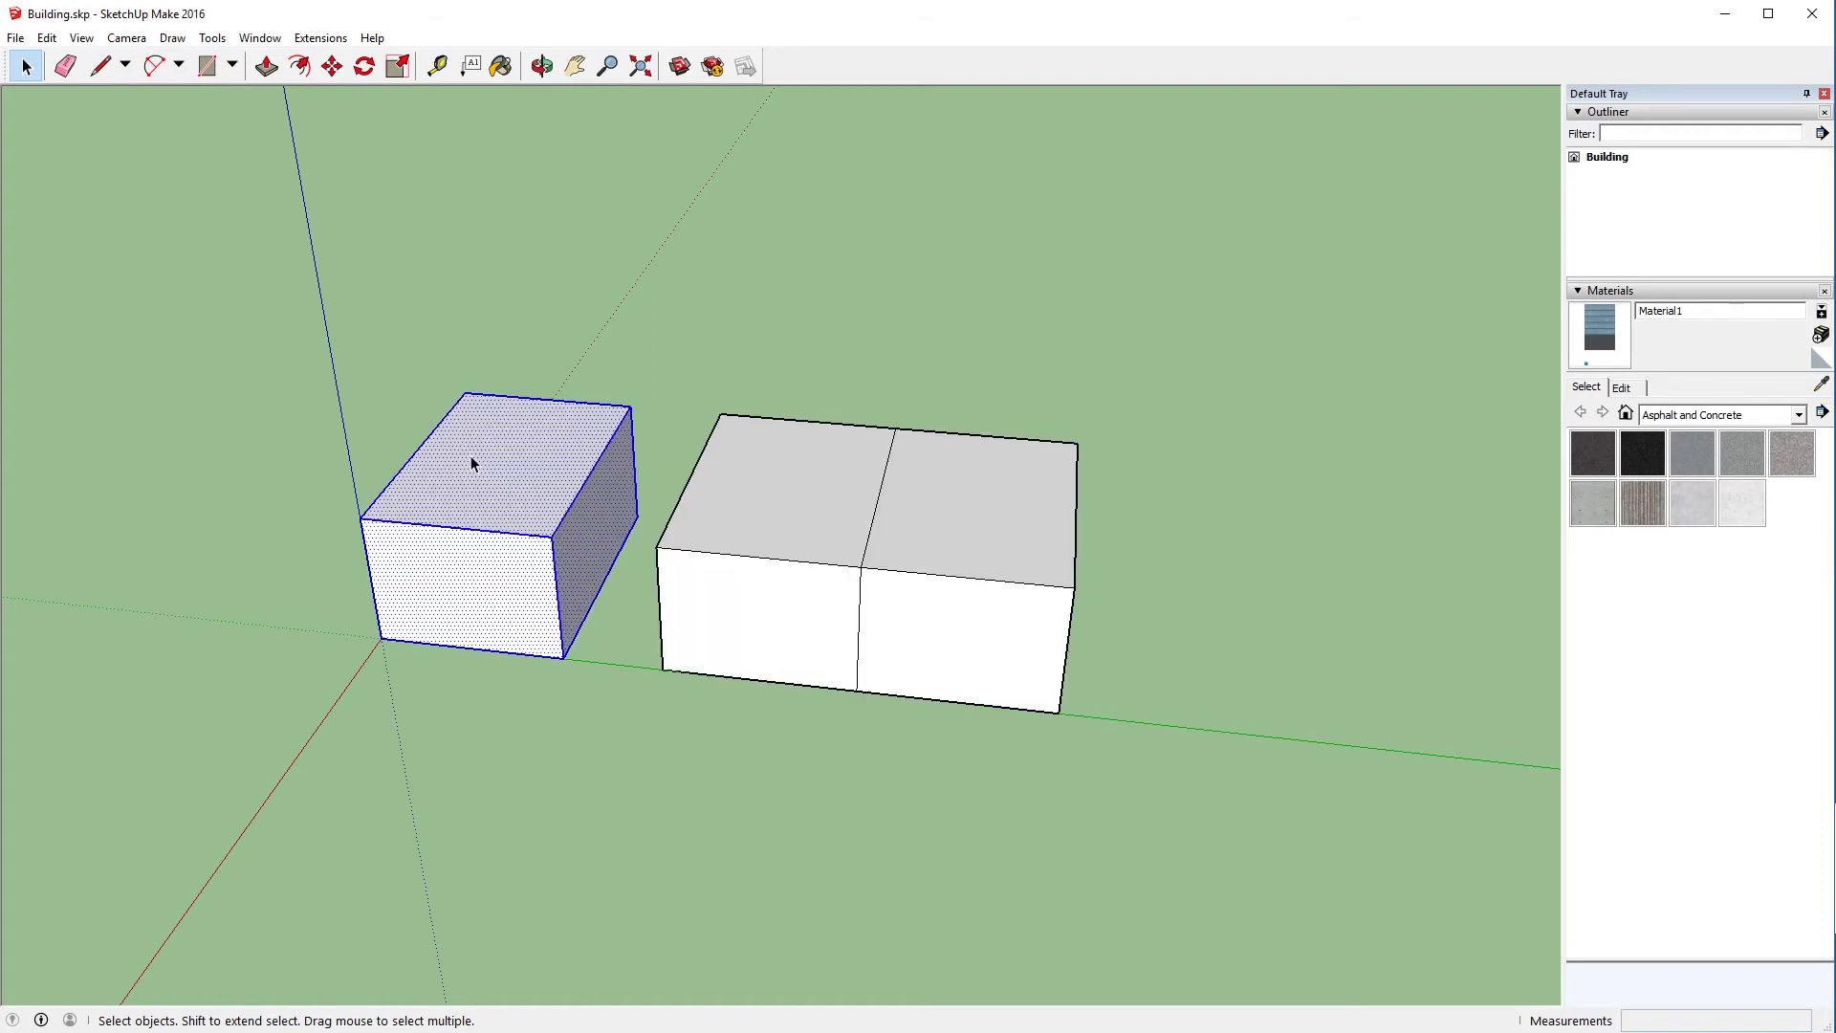
right_click(472, 464)
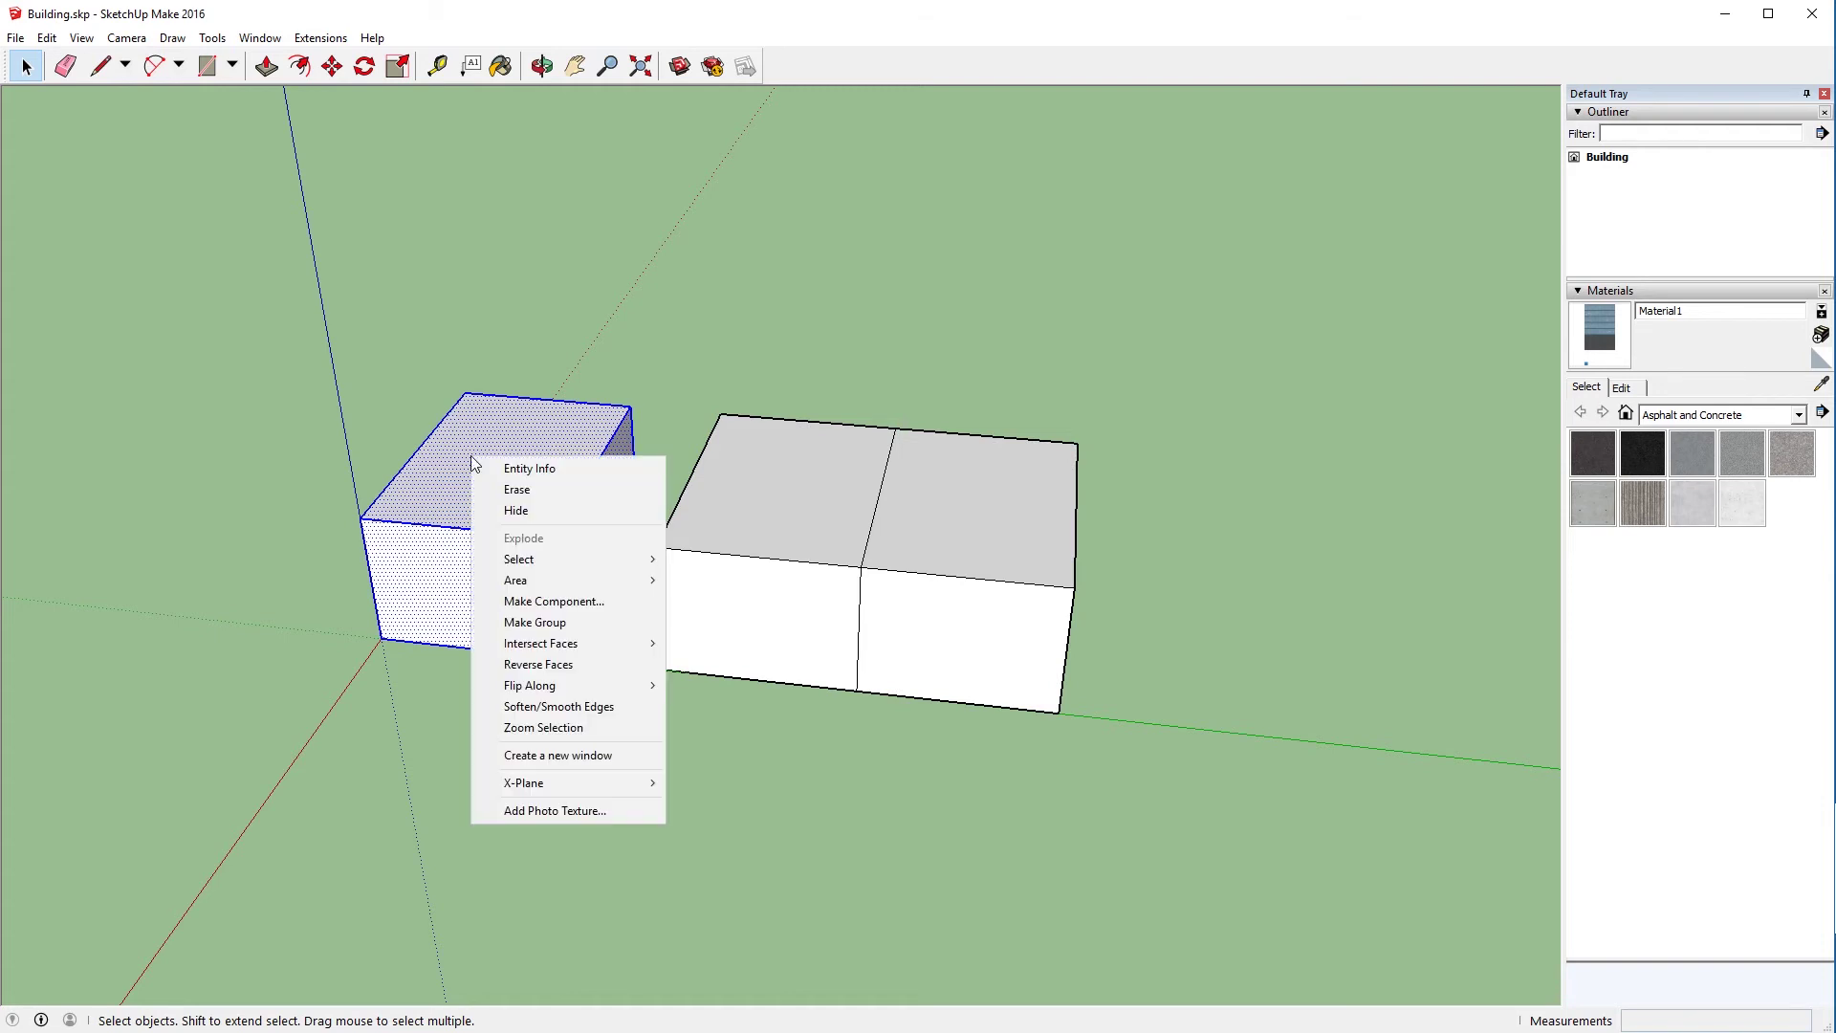
click(525, 623)
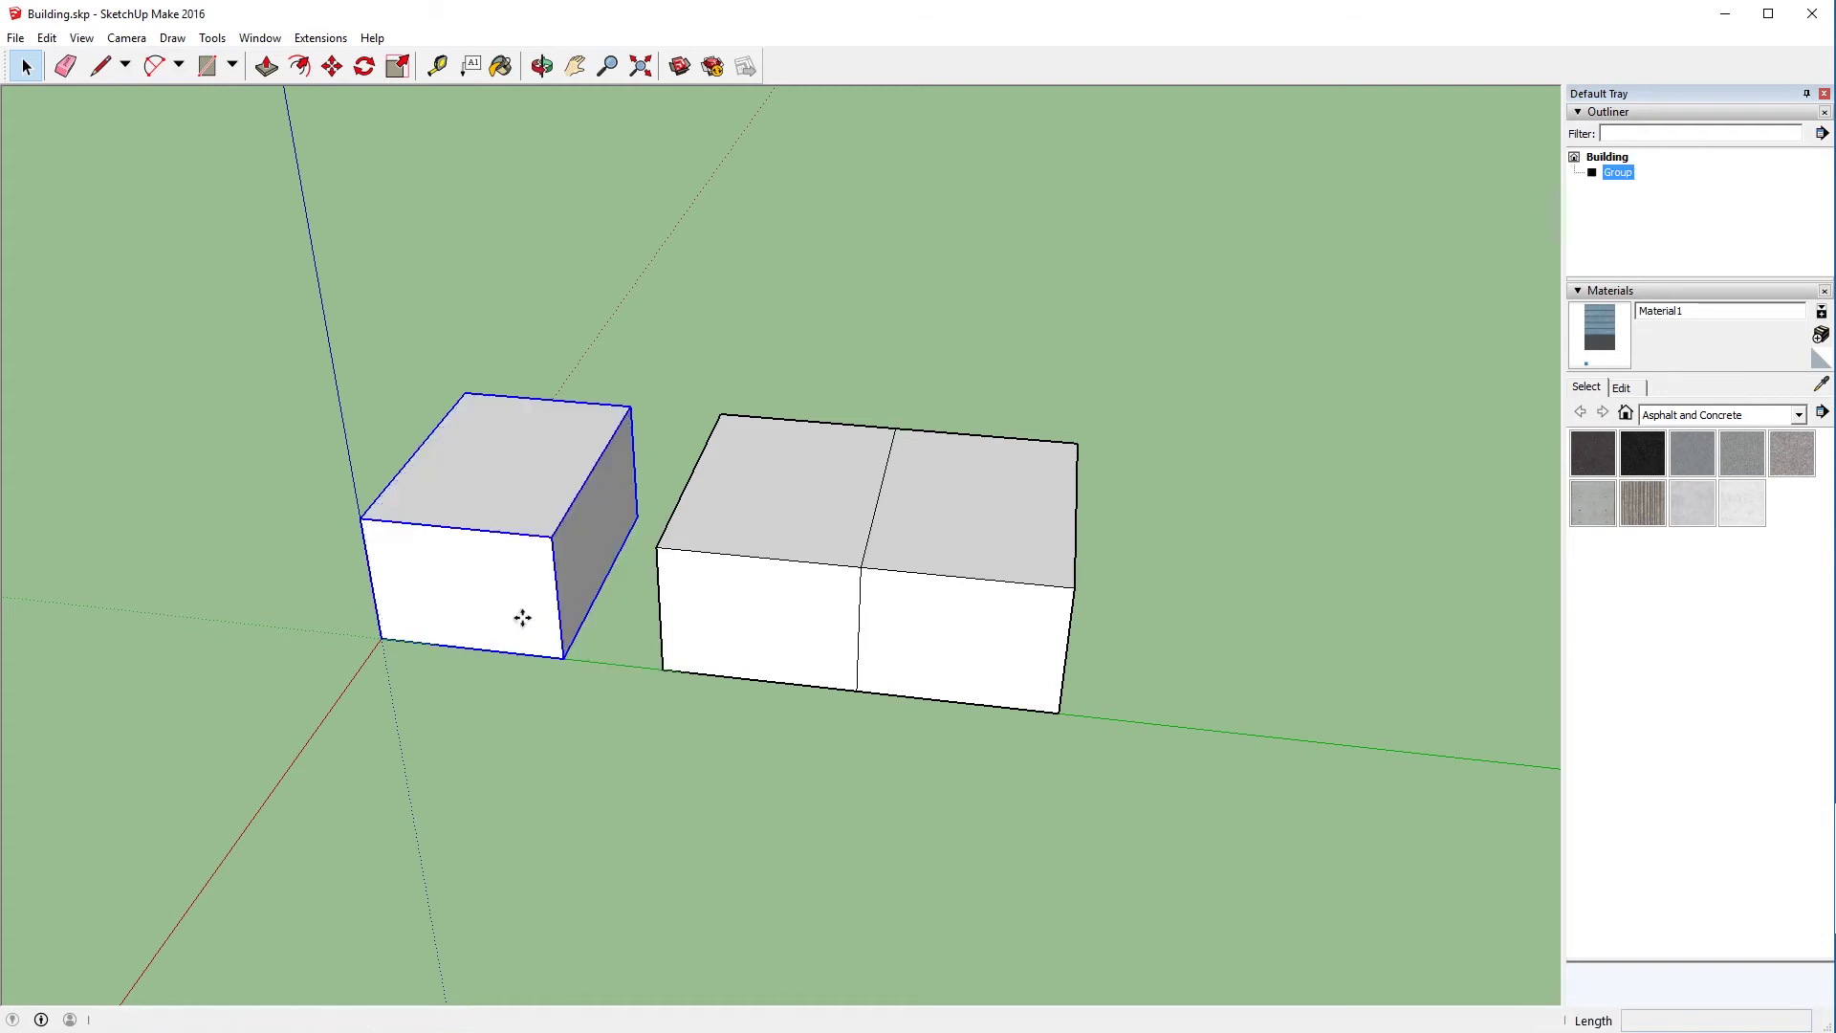
Move the left group flush against the double-length block's corner and try selecting the sections
key(m)
click(563, 657)
click(662, 663)
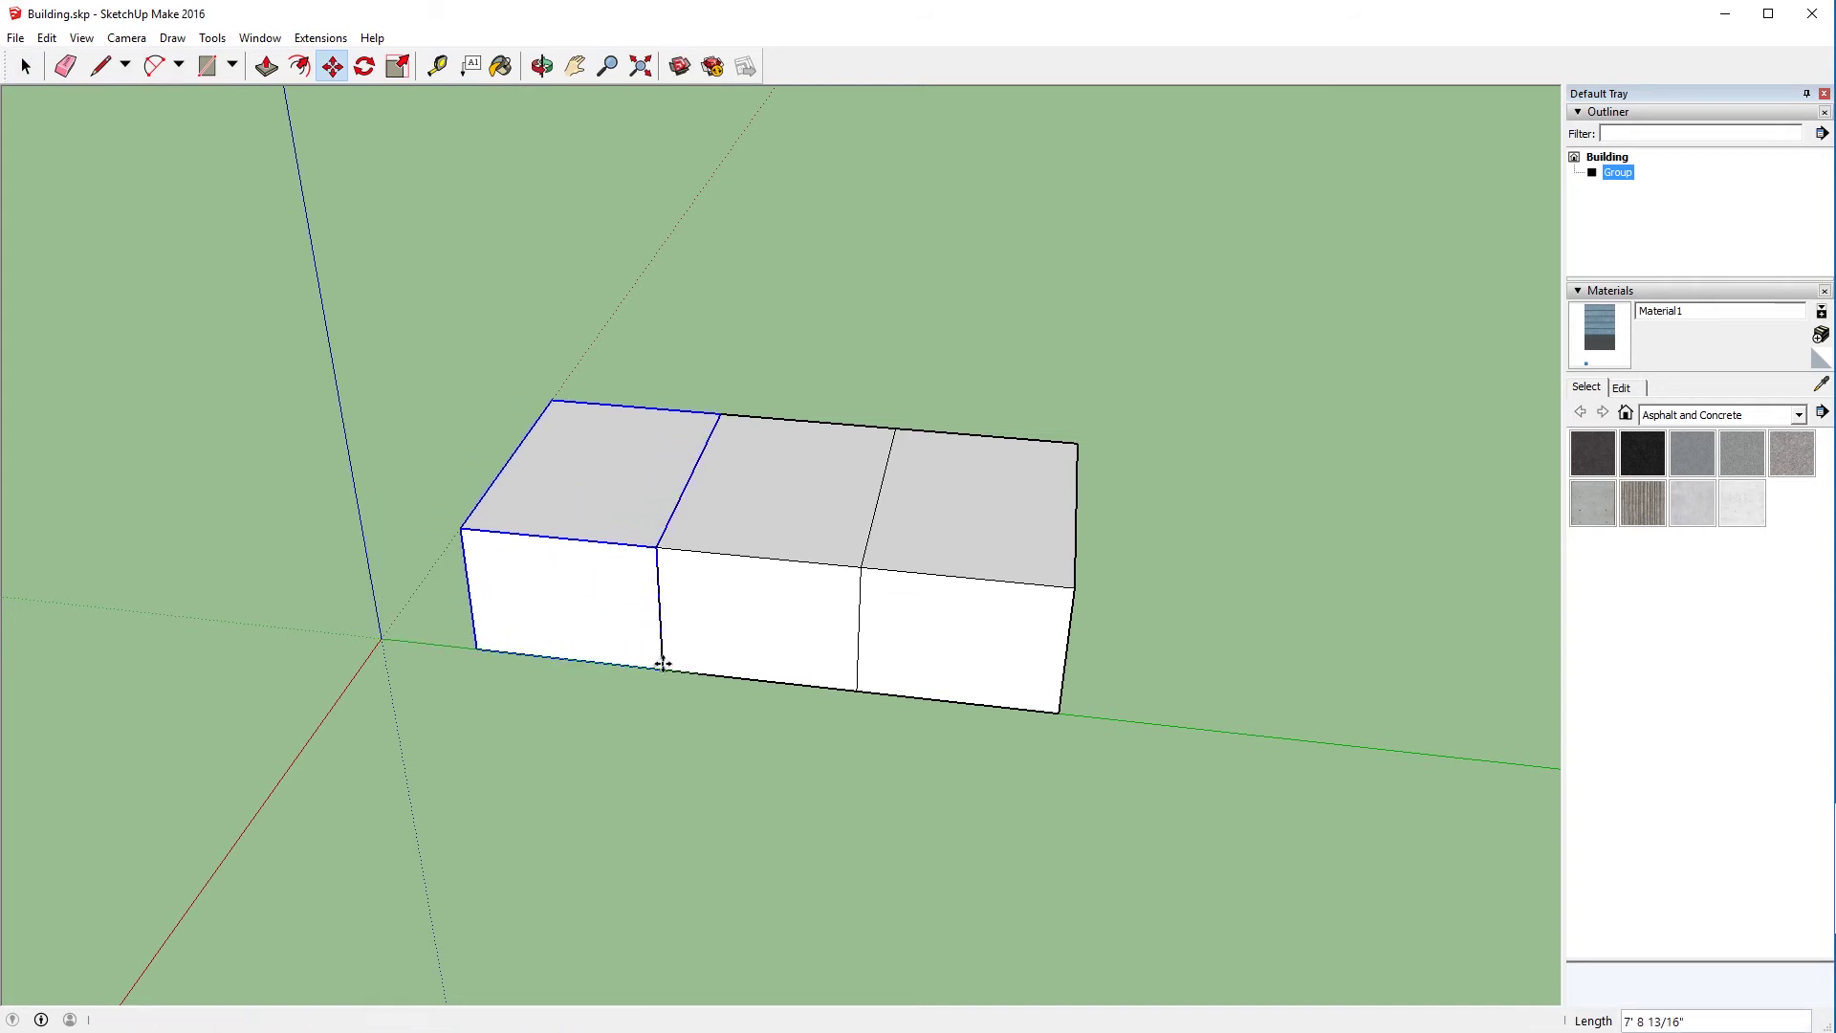
key(space)
click(715, 468)
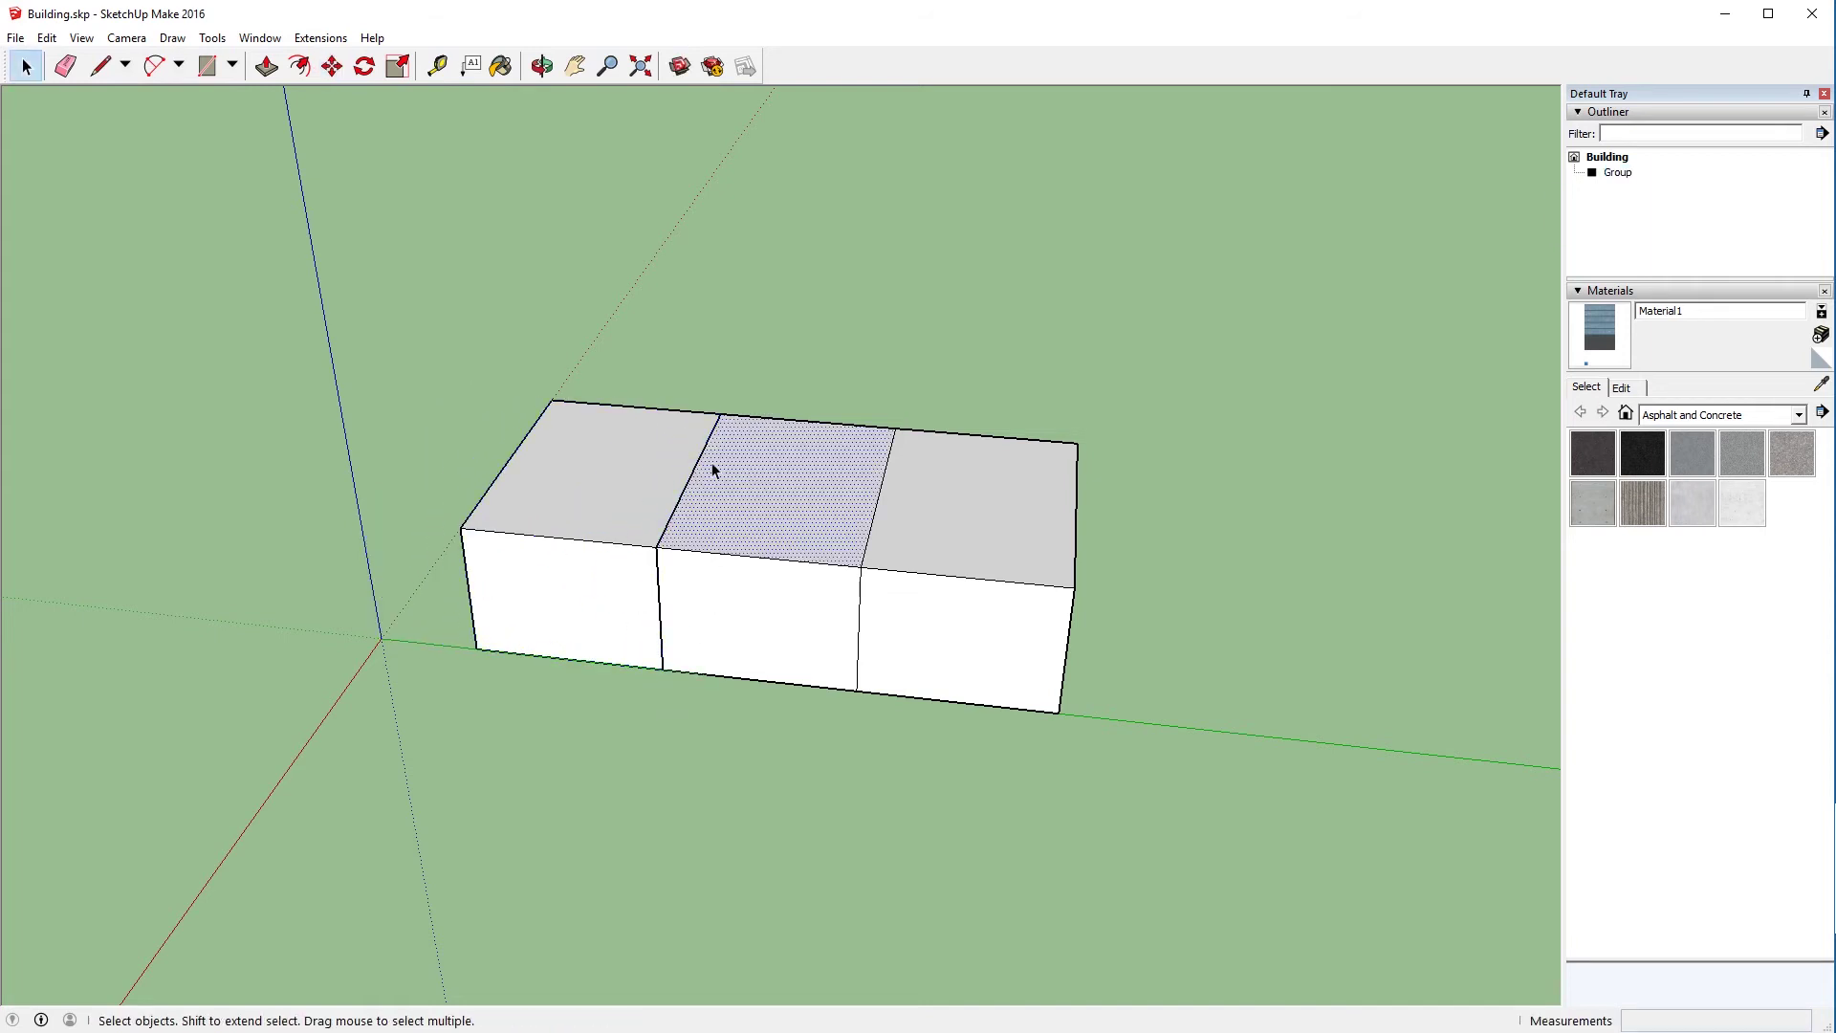
click(628, 457)
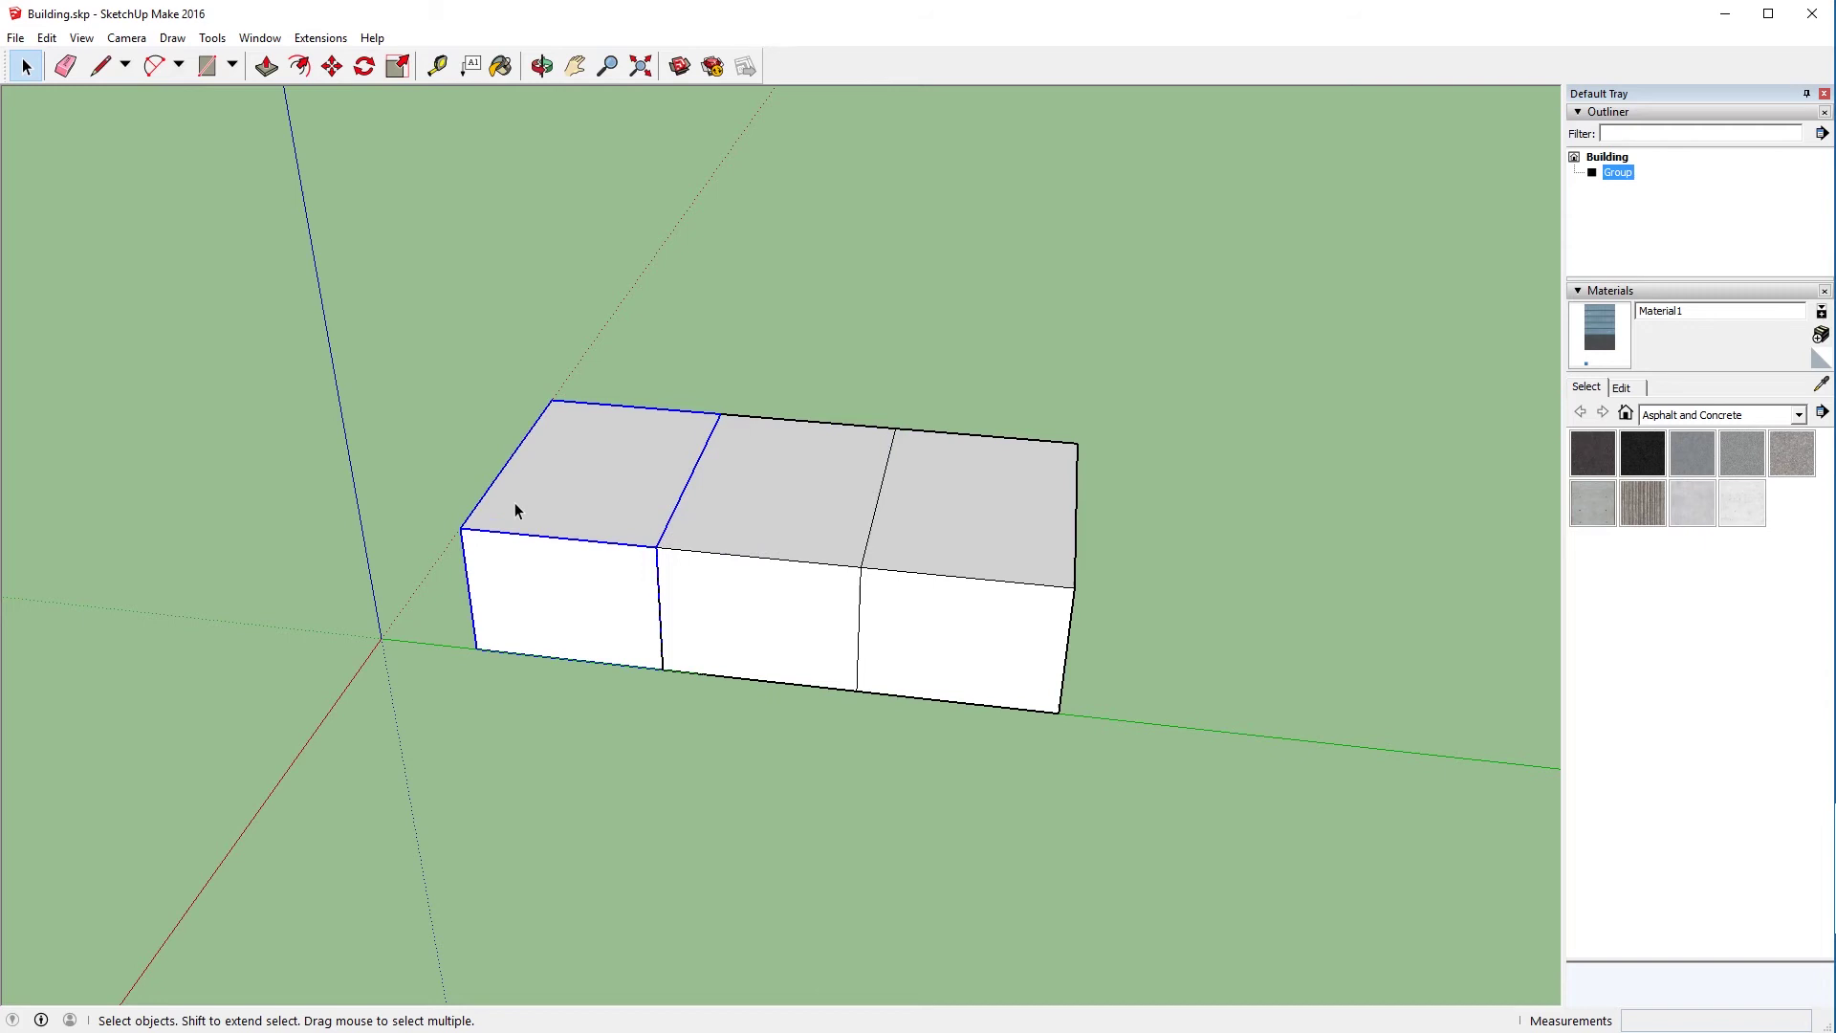
triple_click(784, 509)
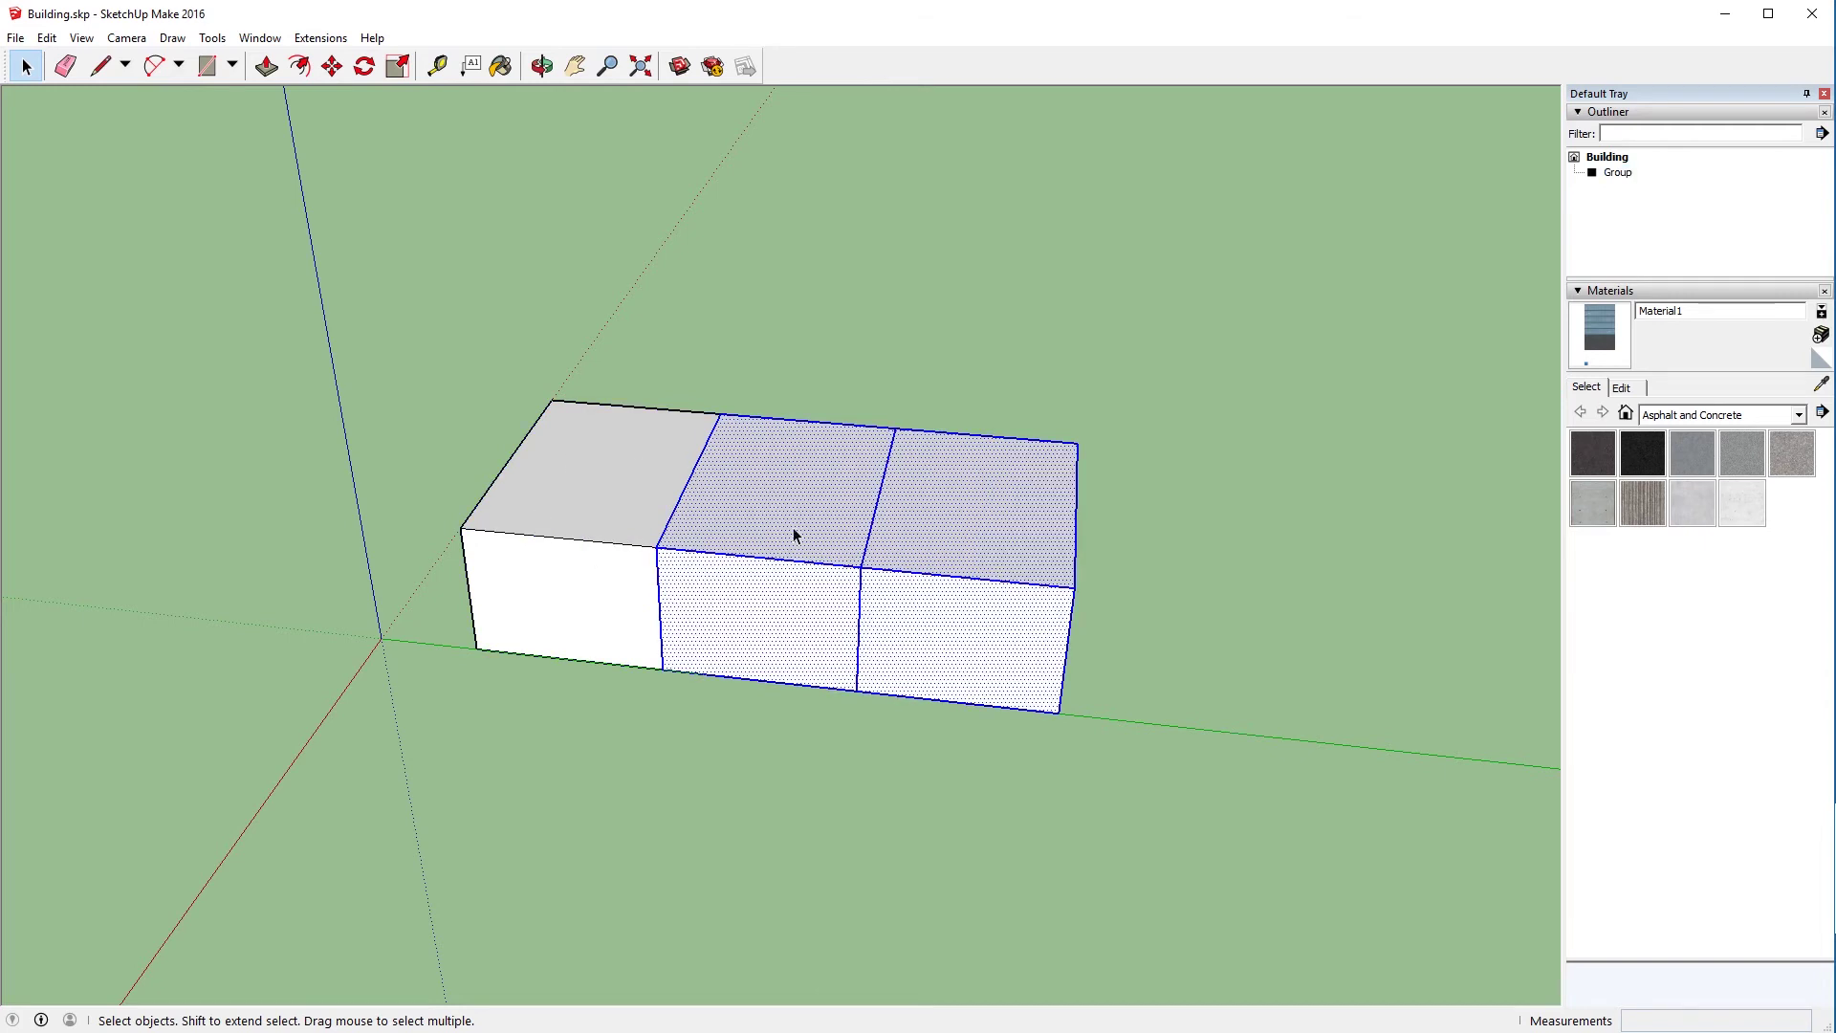
click(529, 480)
click(742, 497)
click(618, 496)
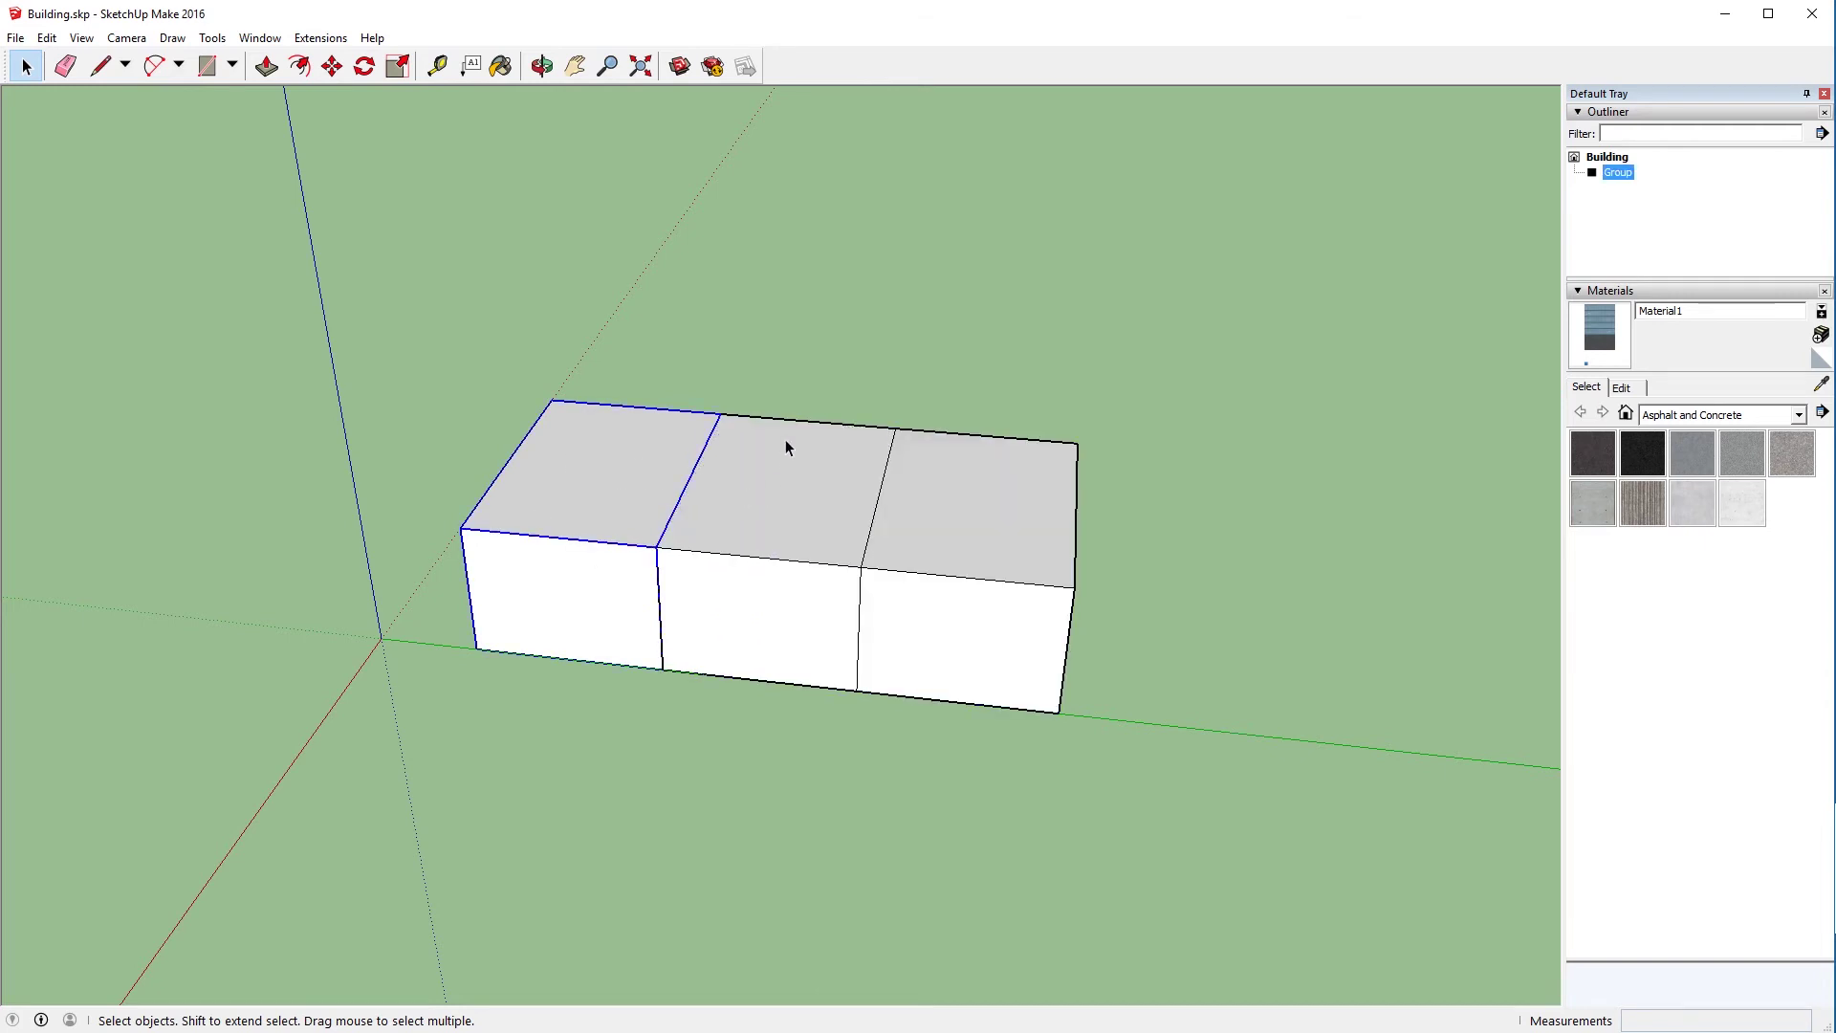
click(784, 441)
click(762, 342)
click(617, 482)
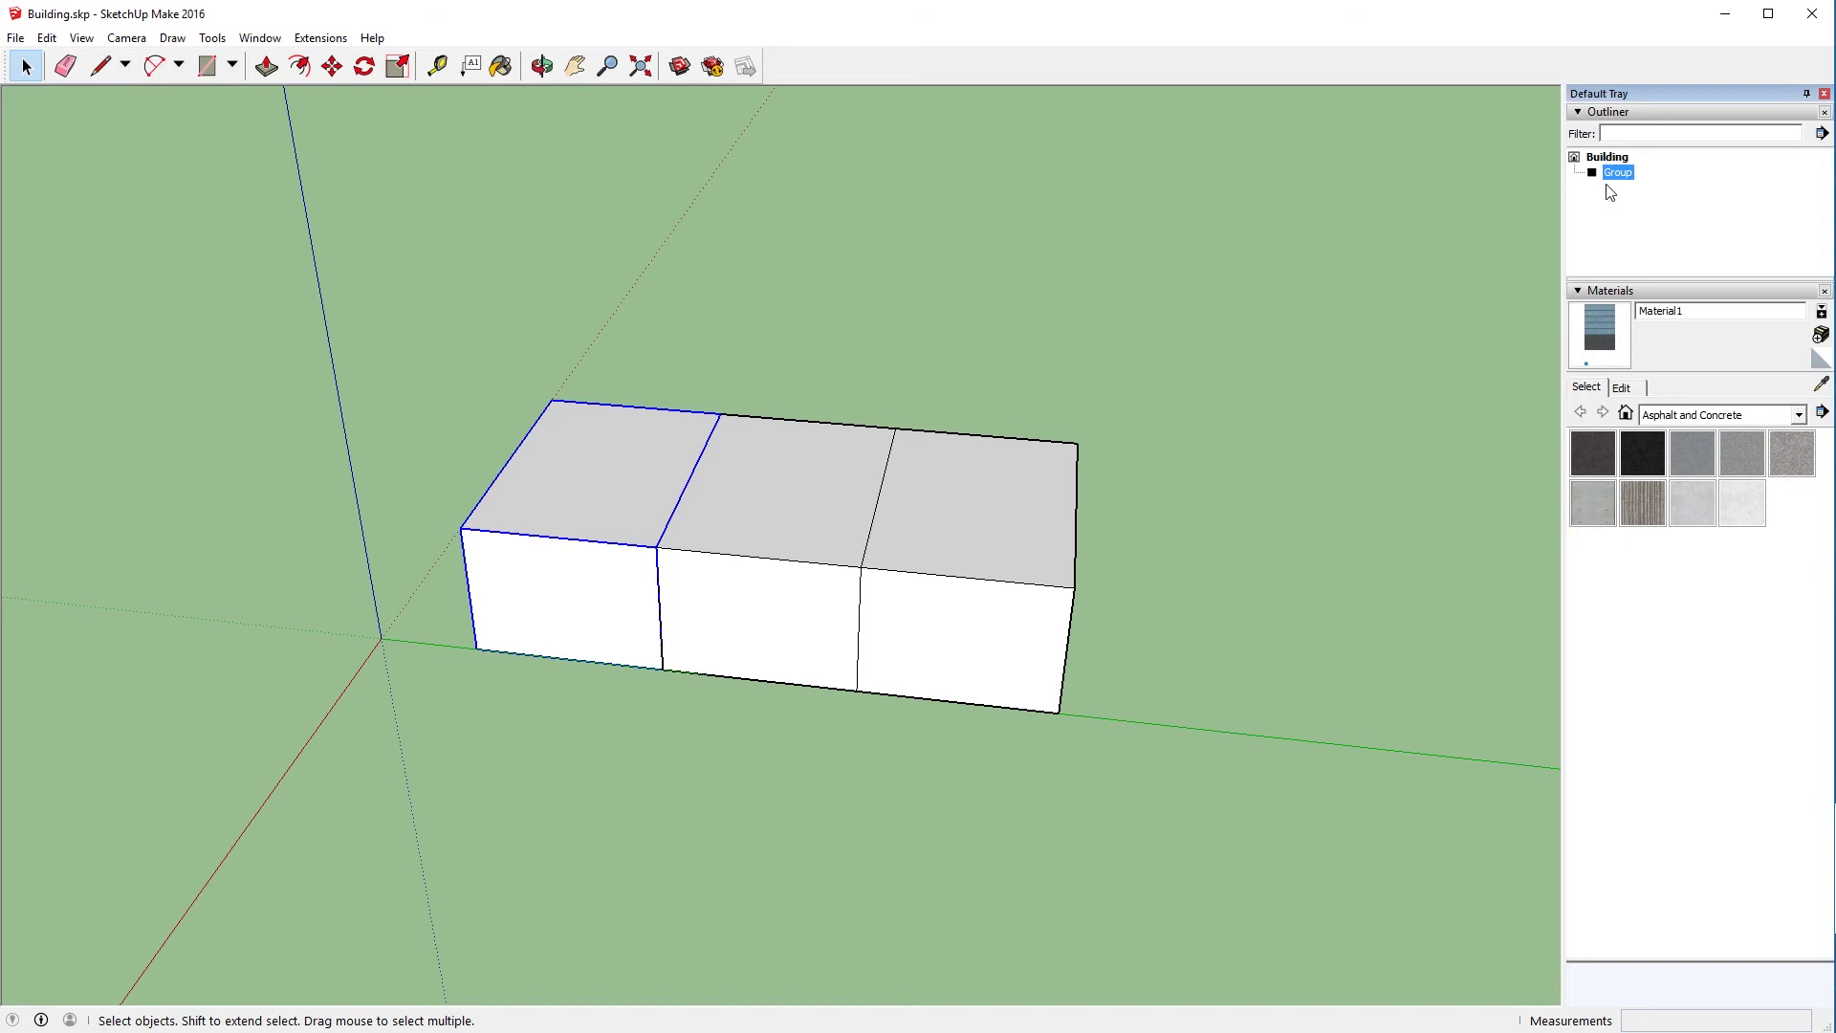
Select the left group together with the middle and right sections' top faces
key(m)
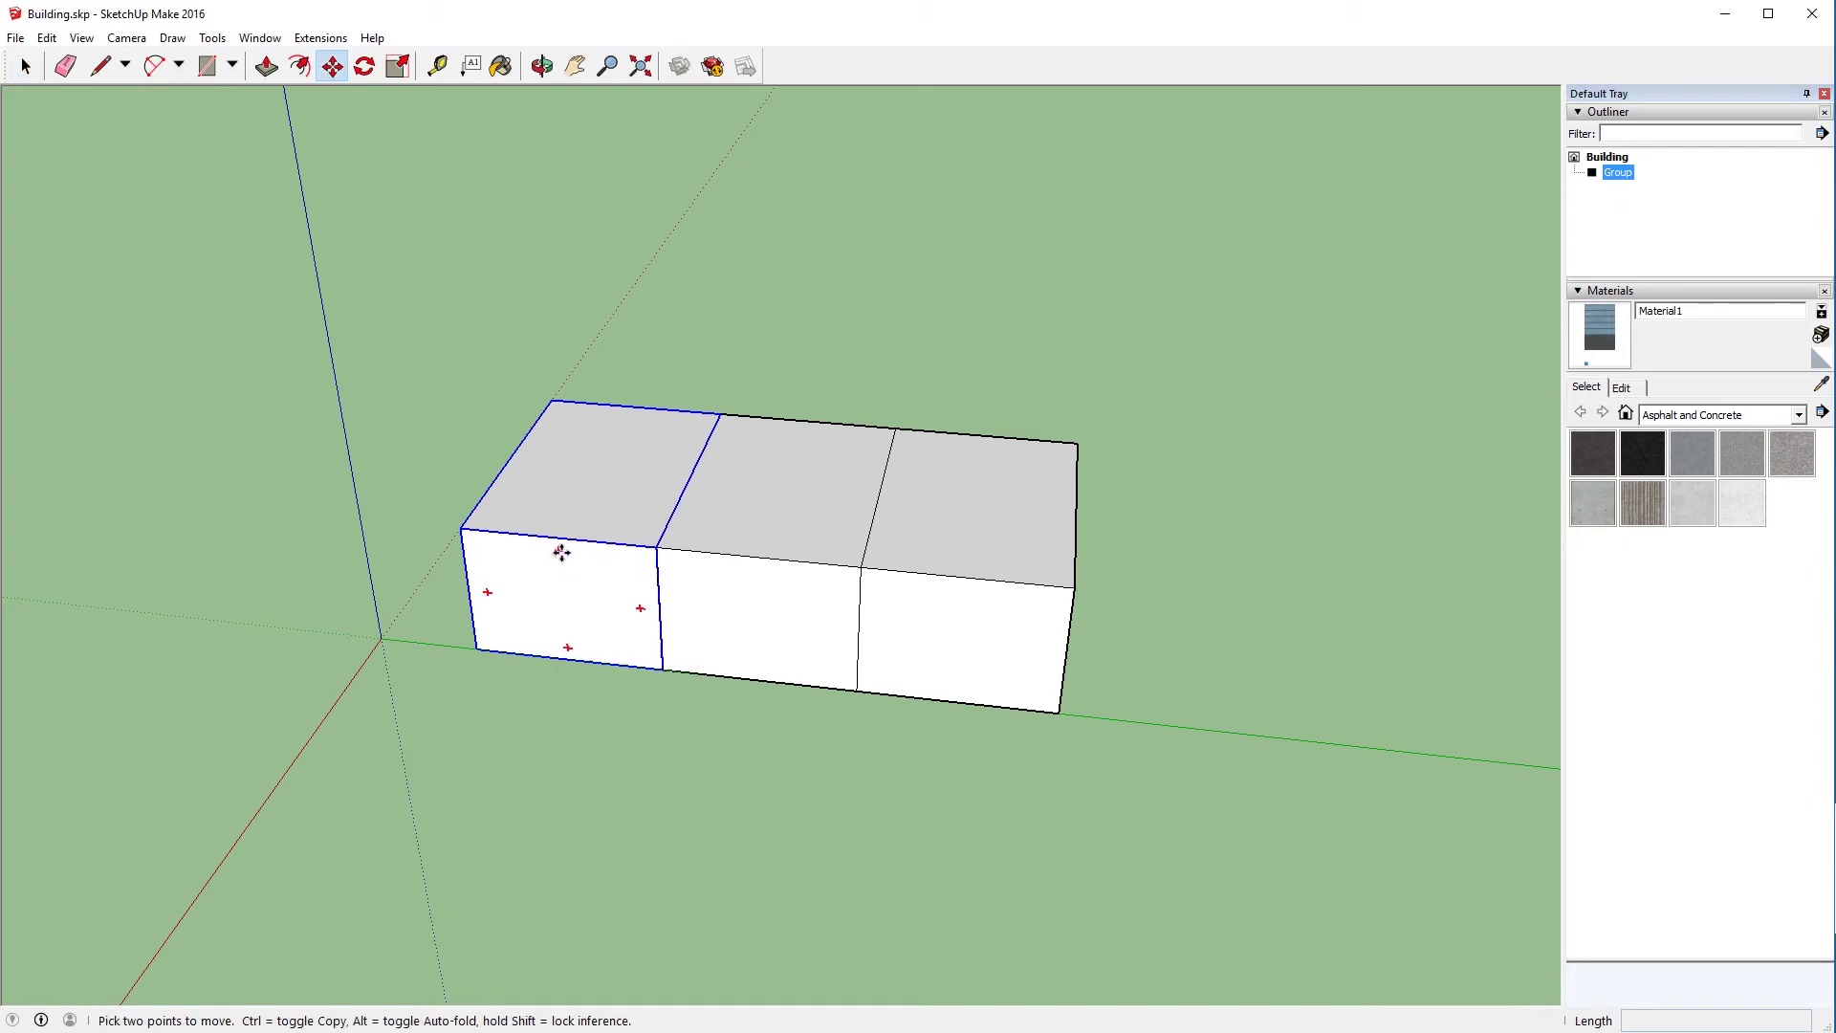
click(561, 545)
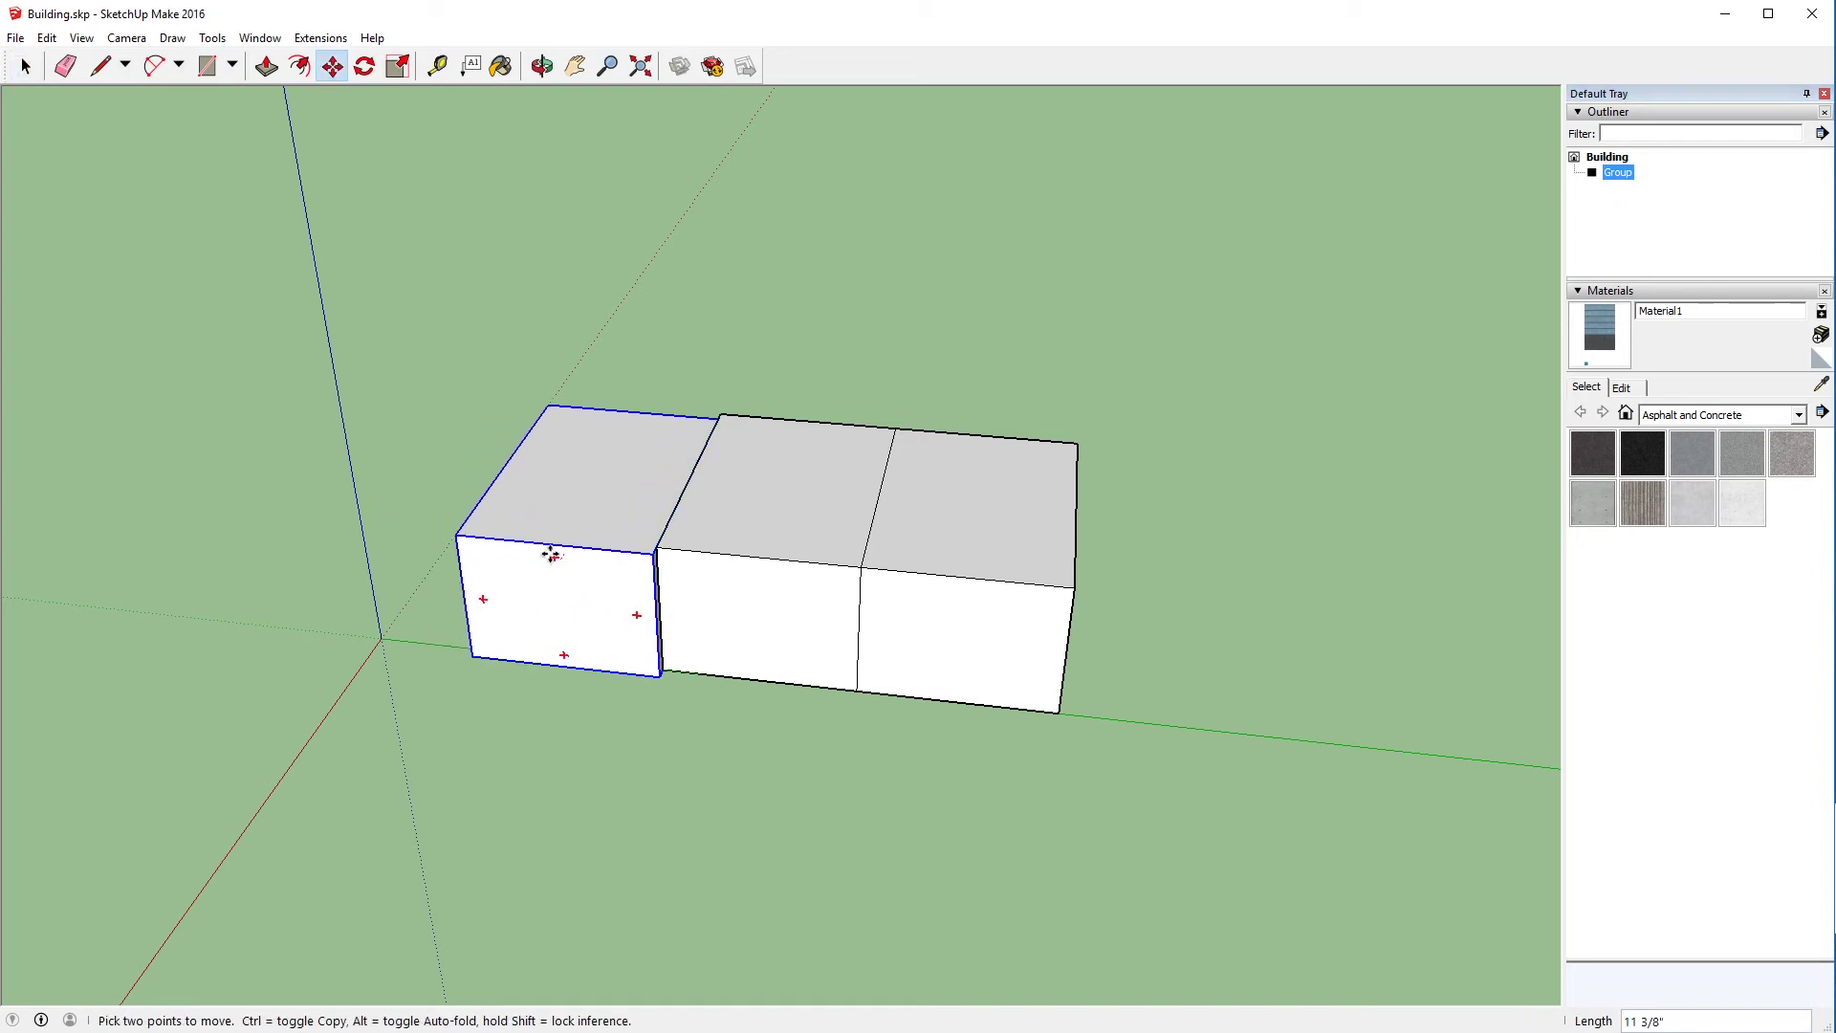
key(space)
click(462, 490)
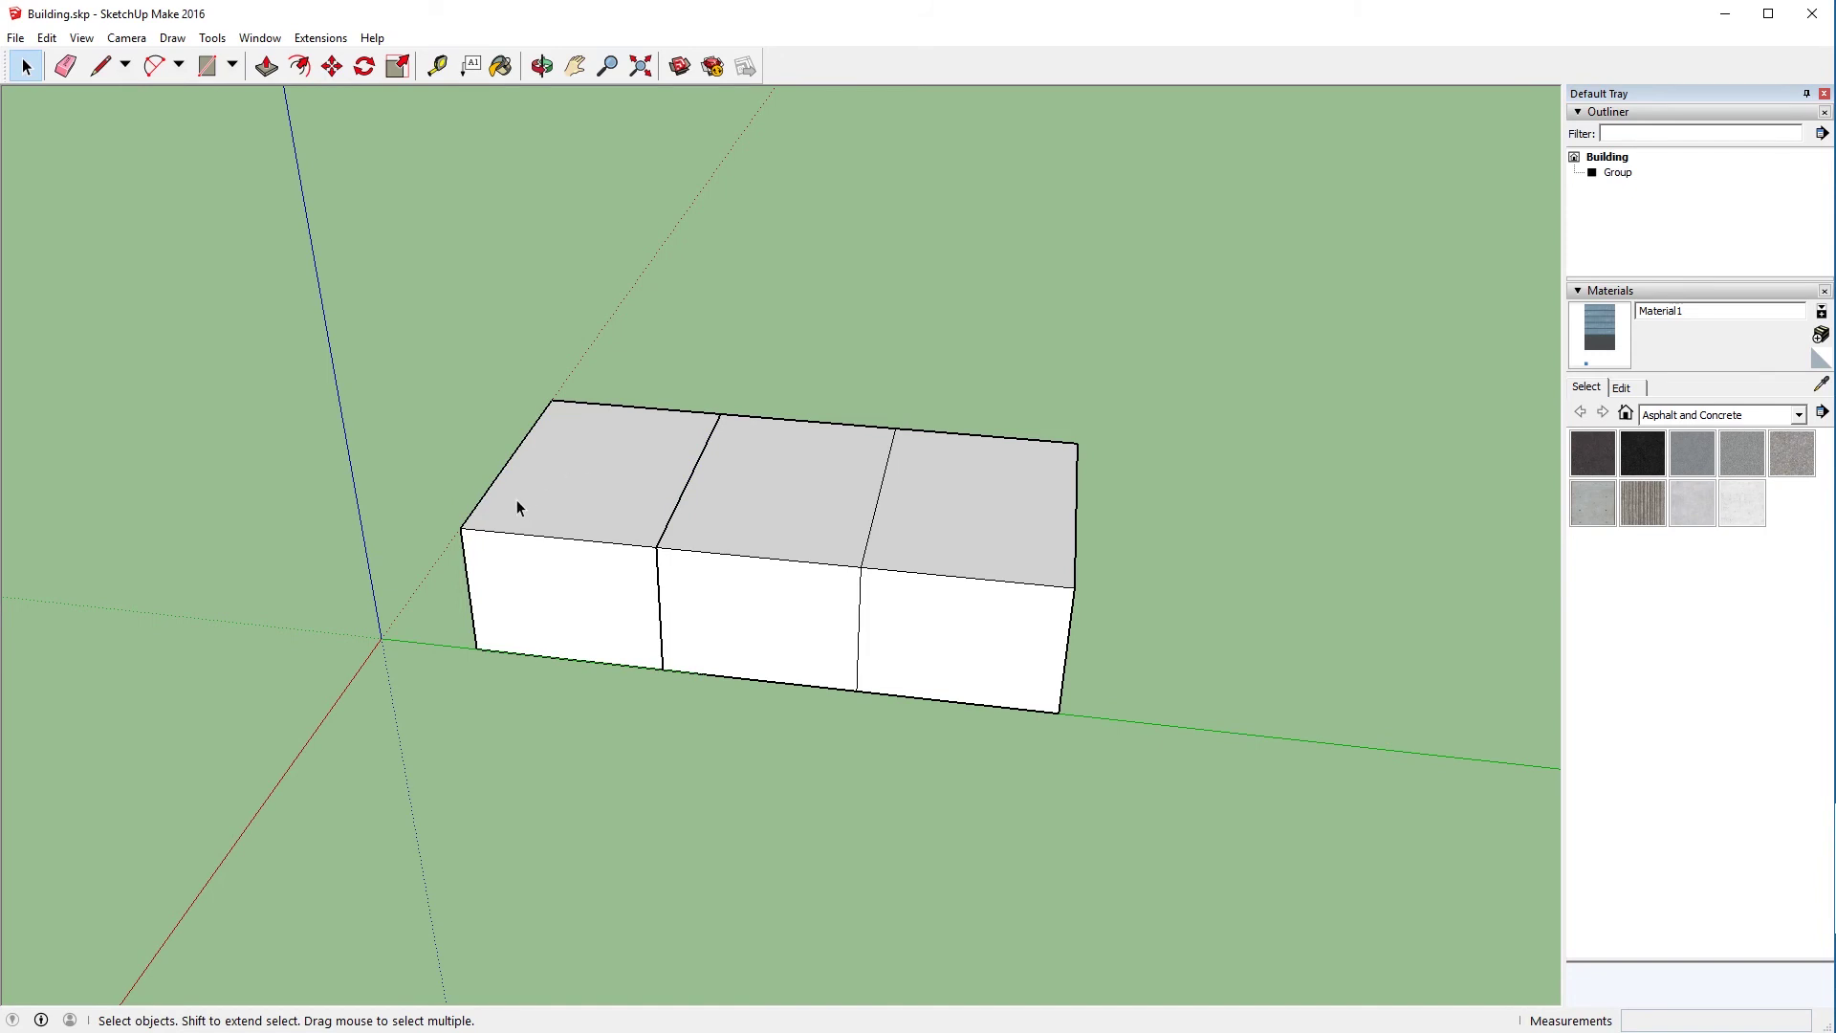
scroll(517, 501, up, 2)
click(518, 501)
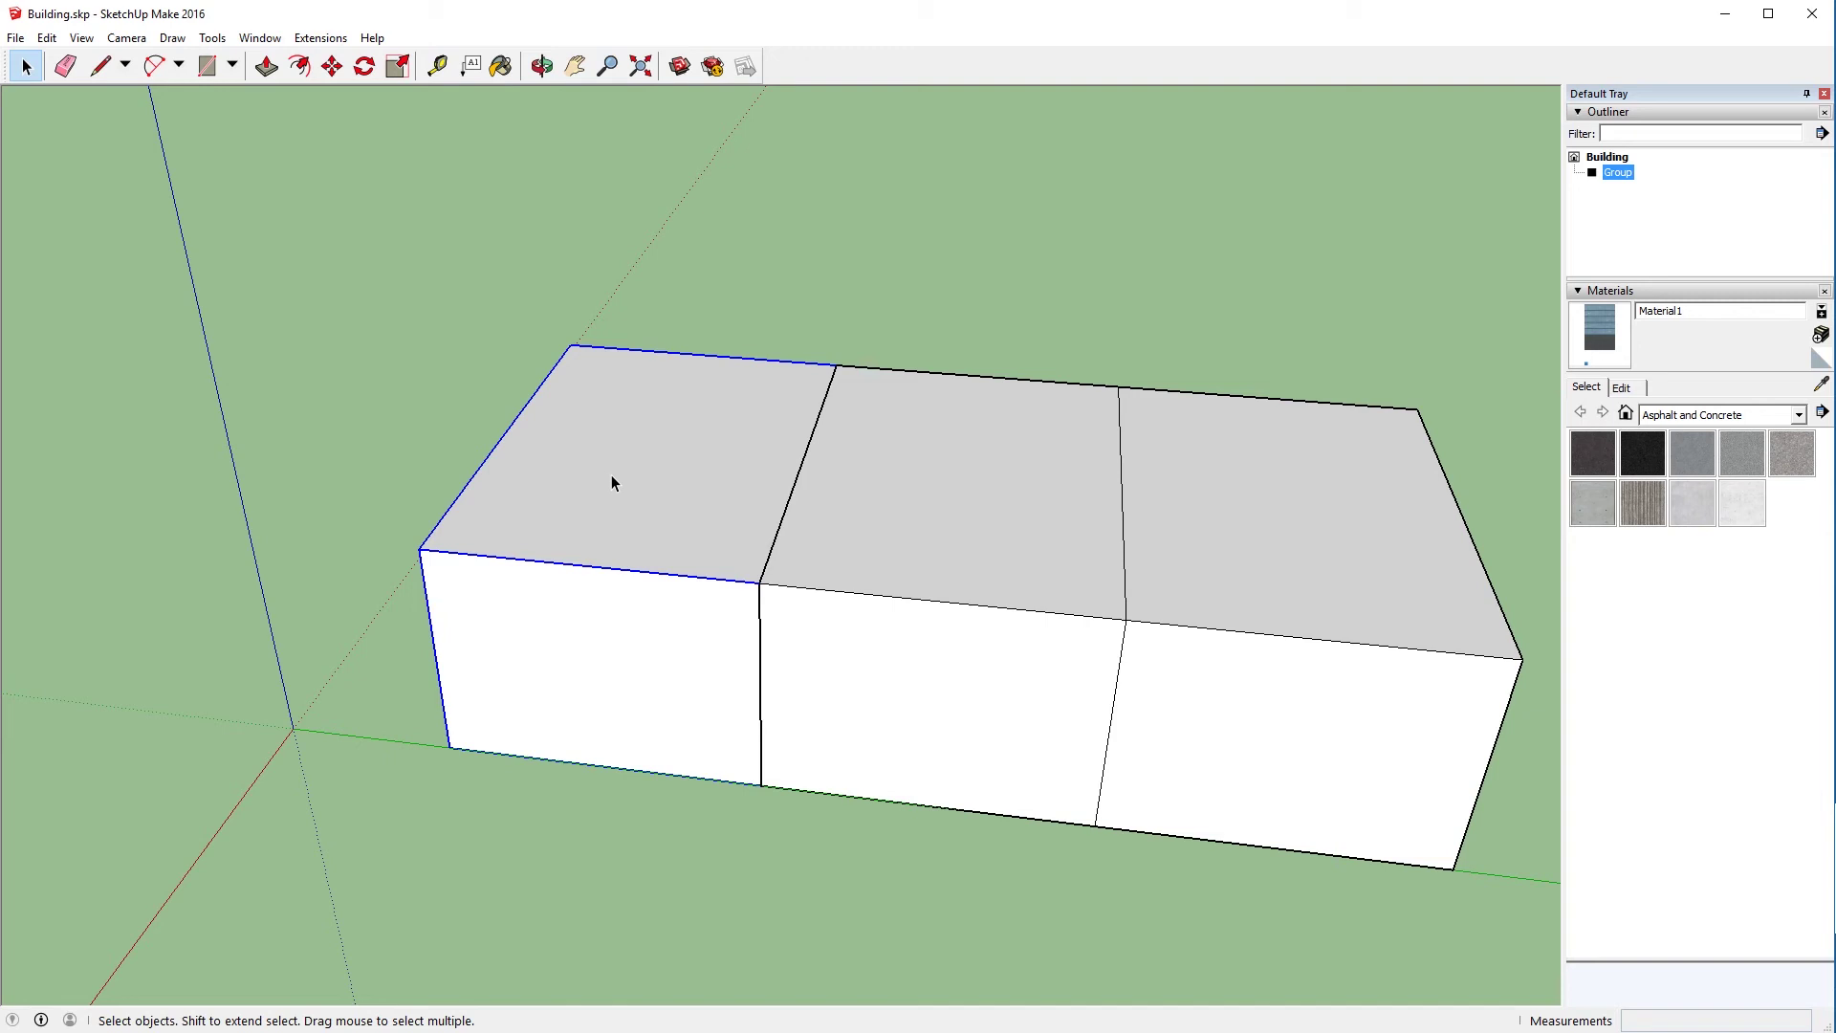
click(973, 503)
click(1262, 517)
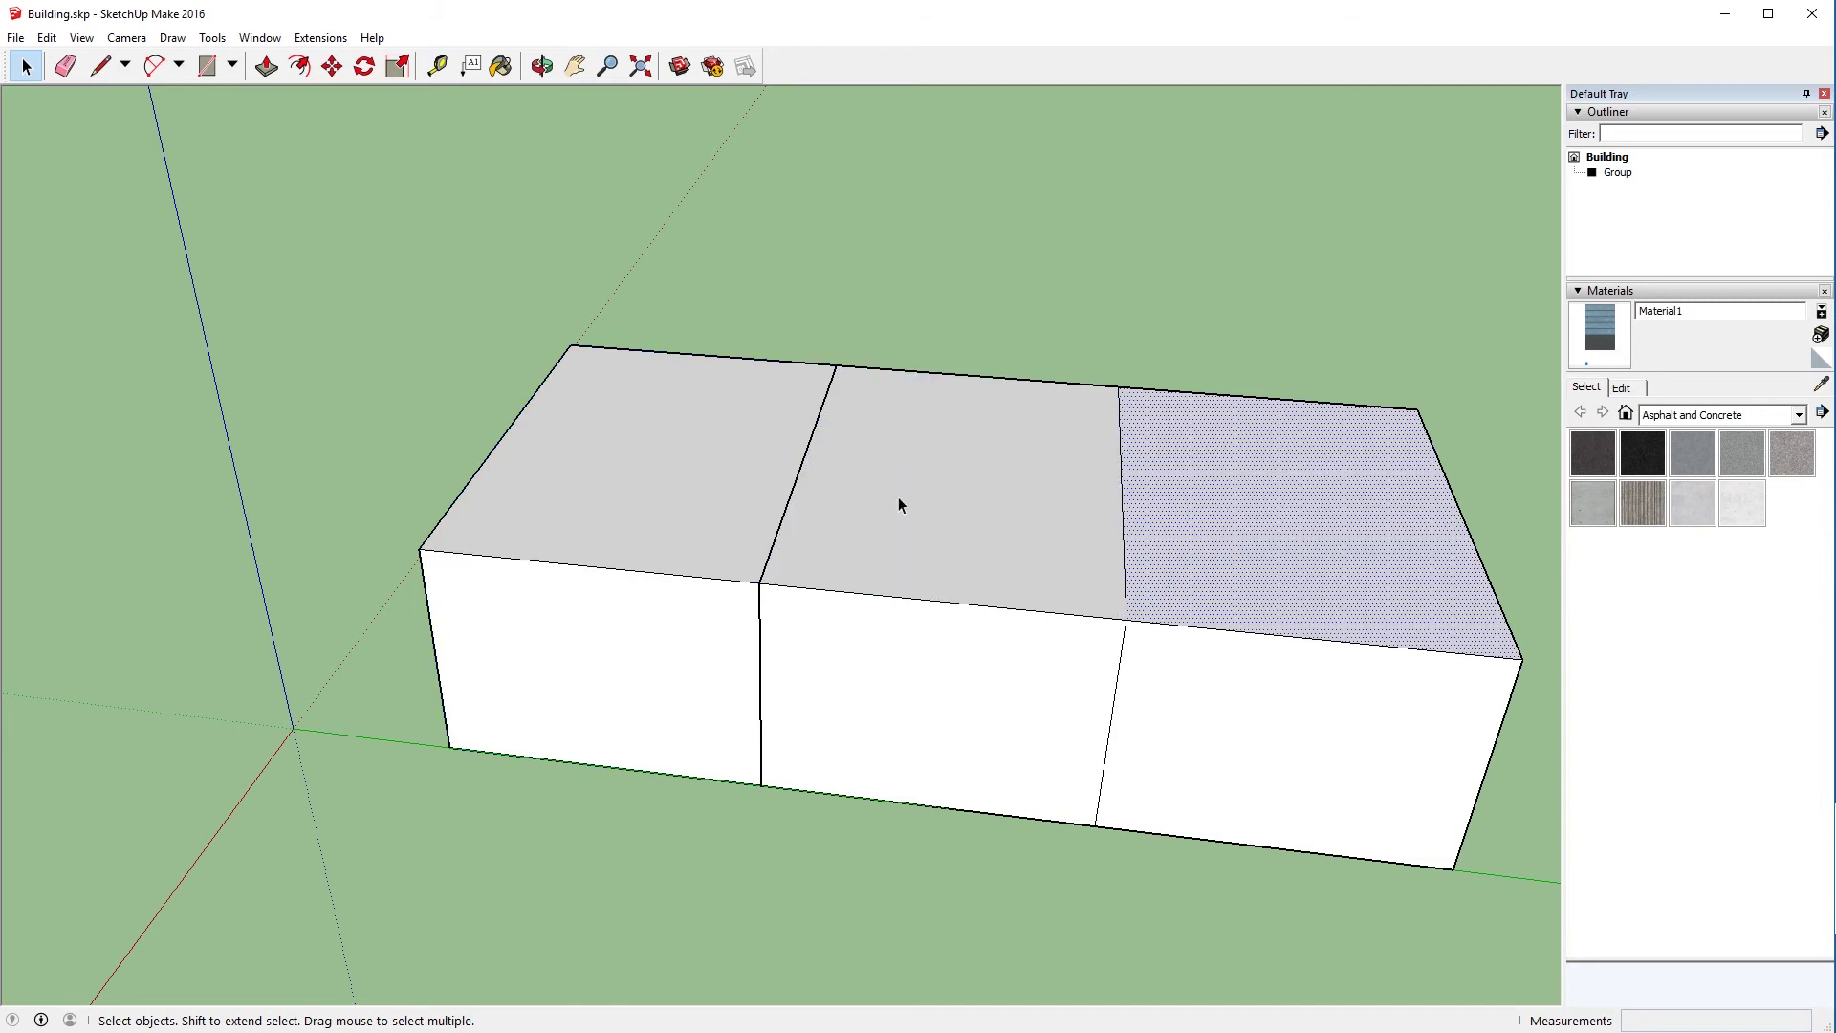
click(545, 459)
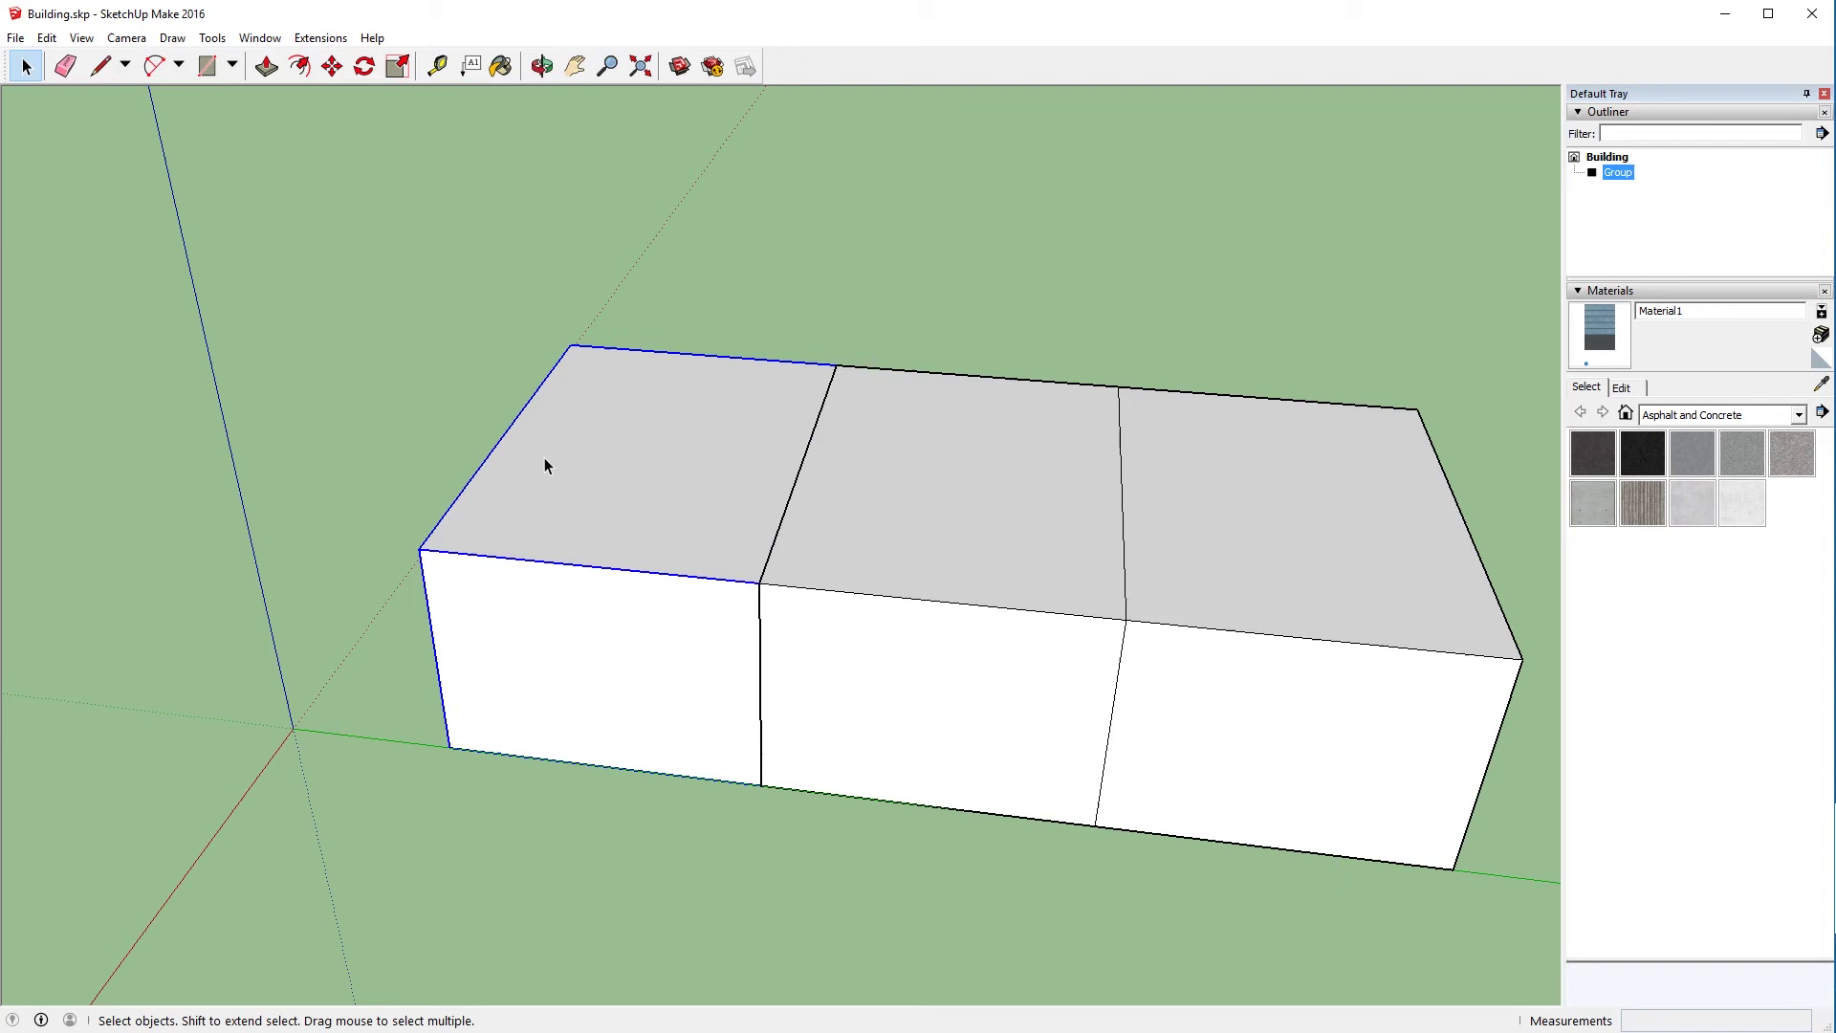
double_click(544, 464)
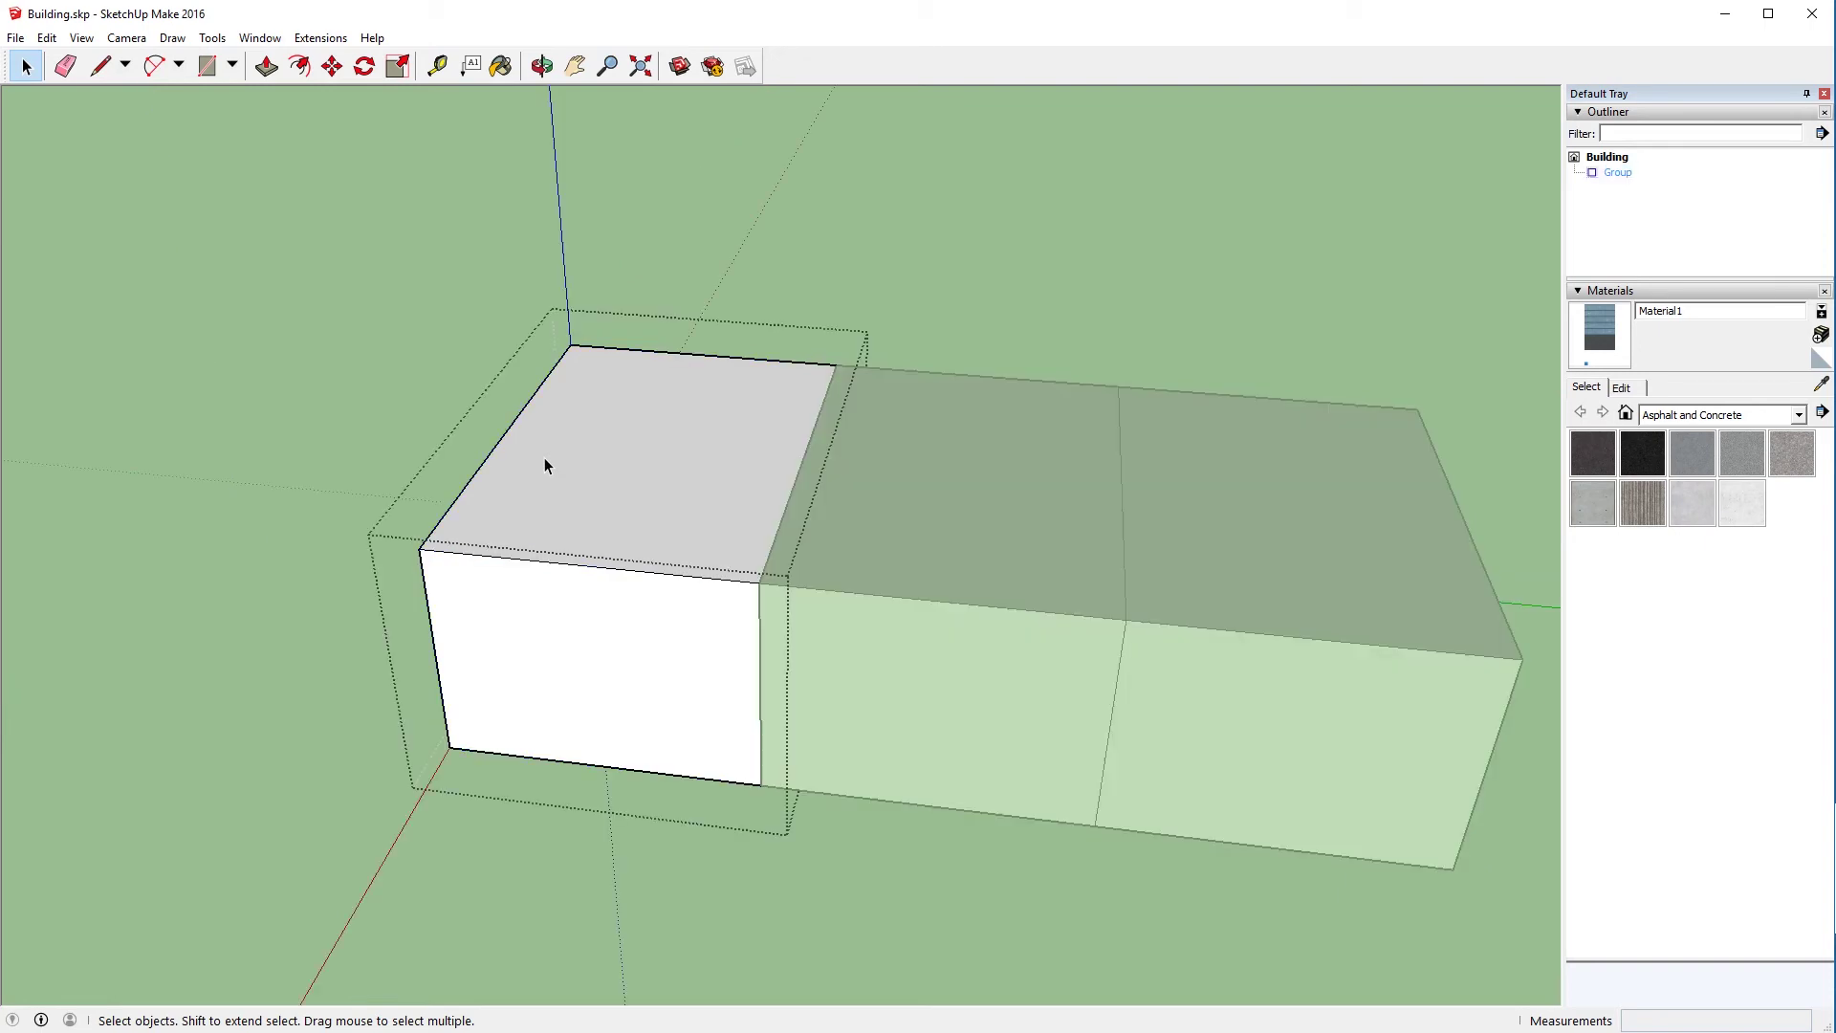
click(544, 464)
click(584, 613)
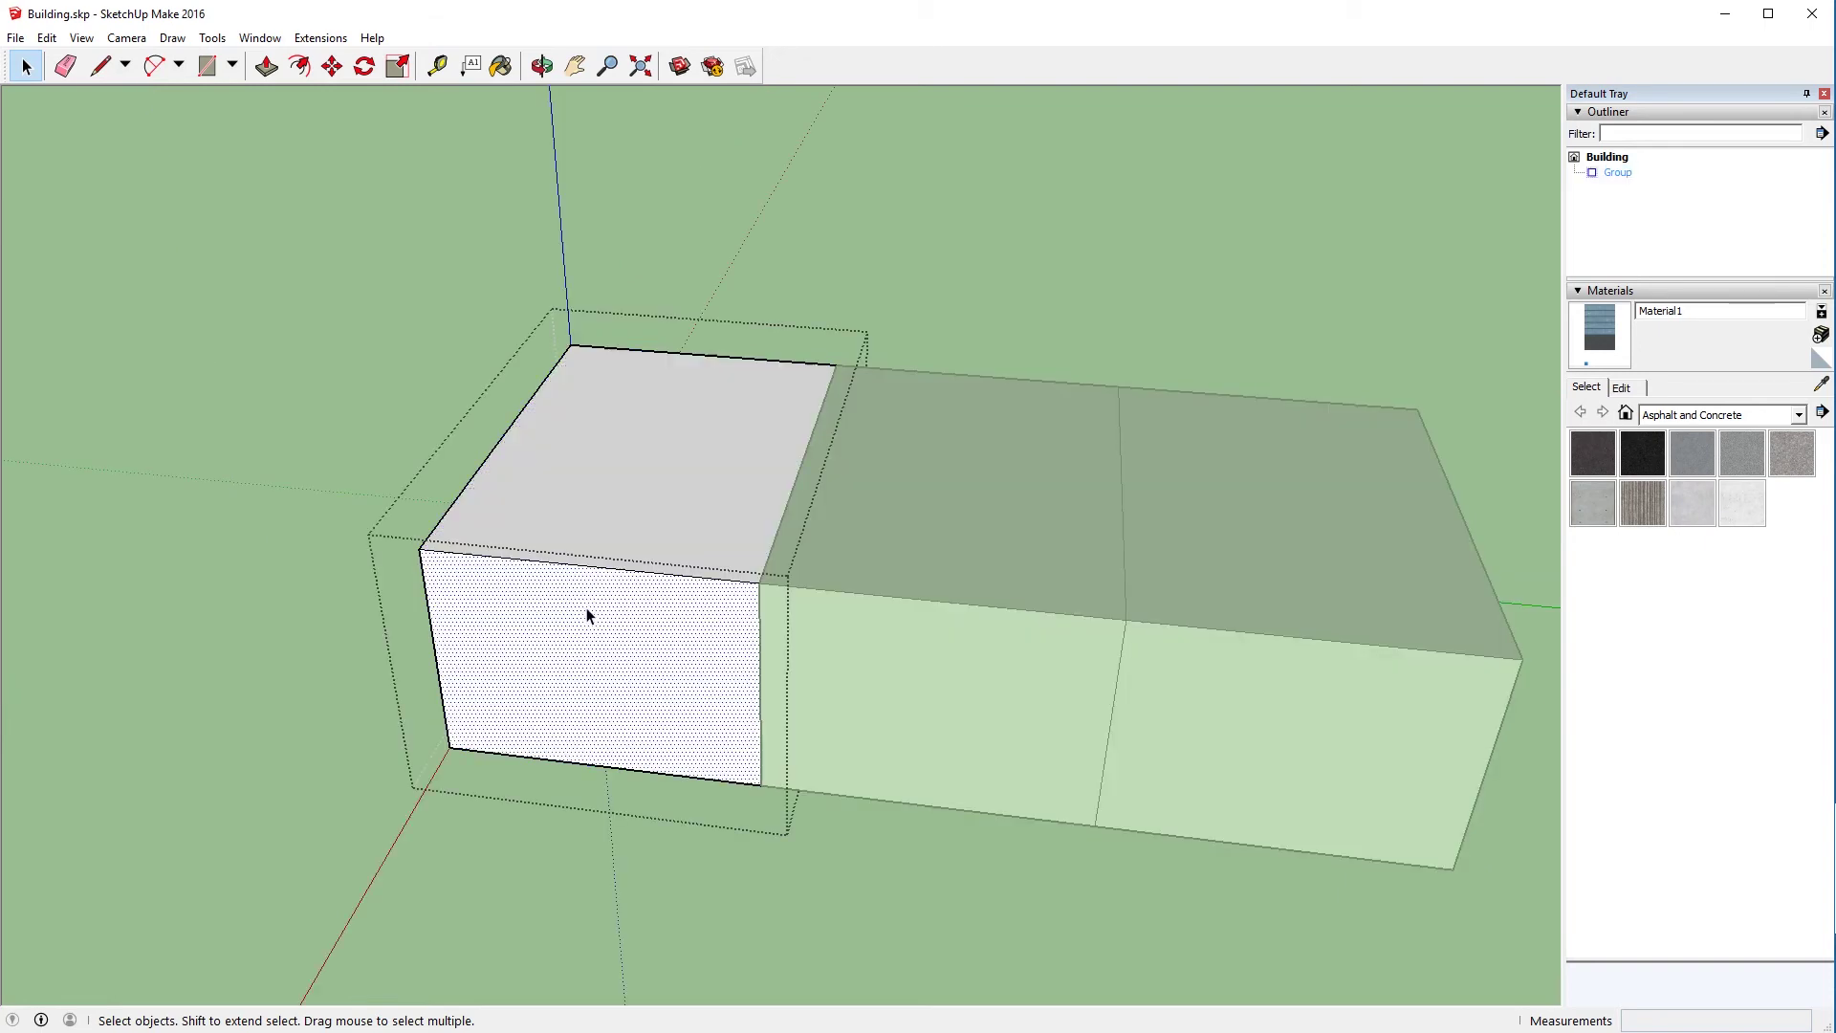
click(502, 507)
middle_drag(455, 453, 1092, 560)
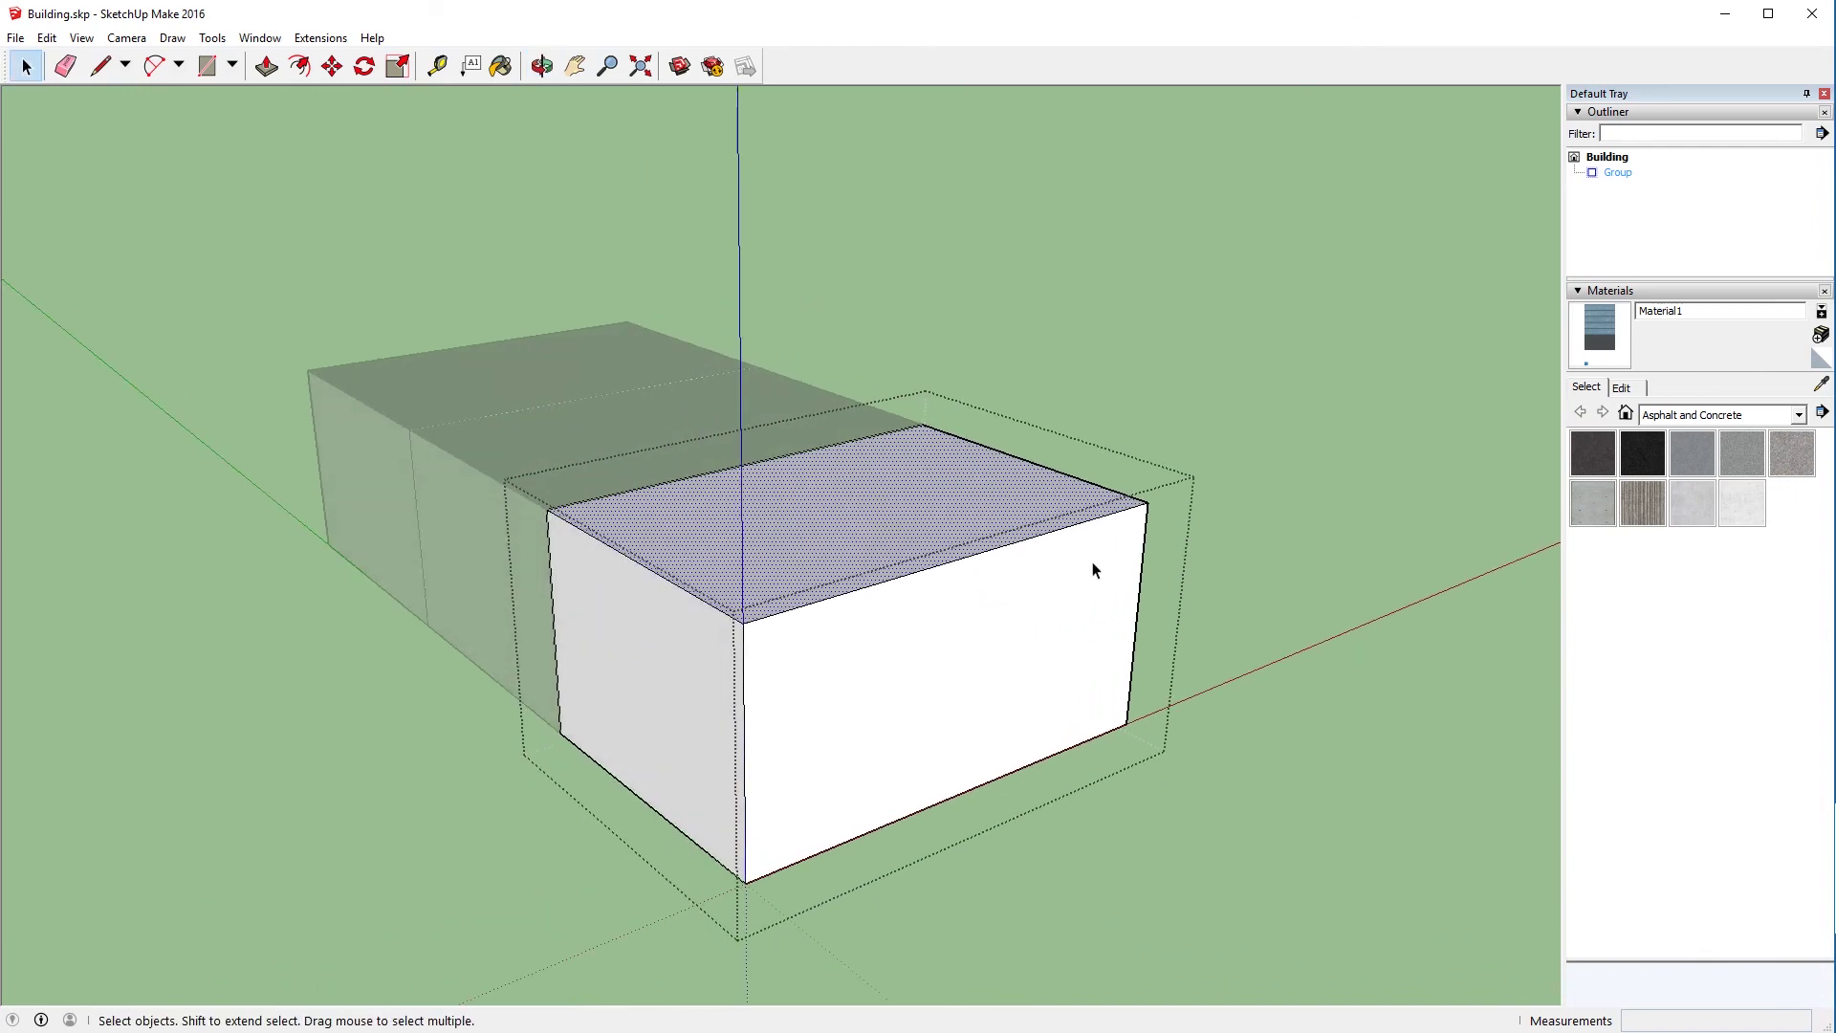
click(1092, 560)
click(614, 628)
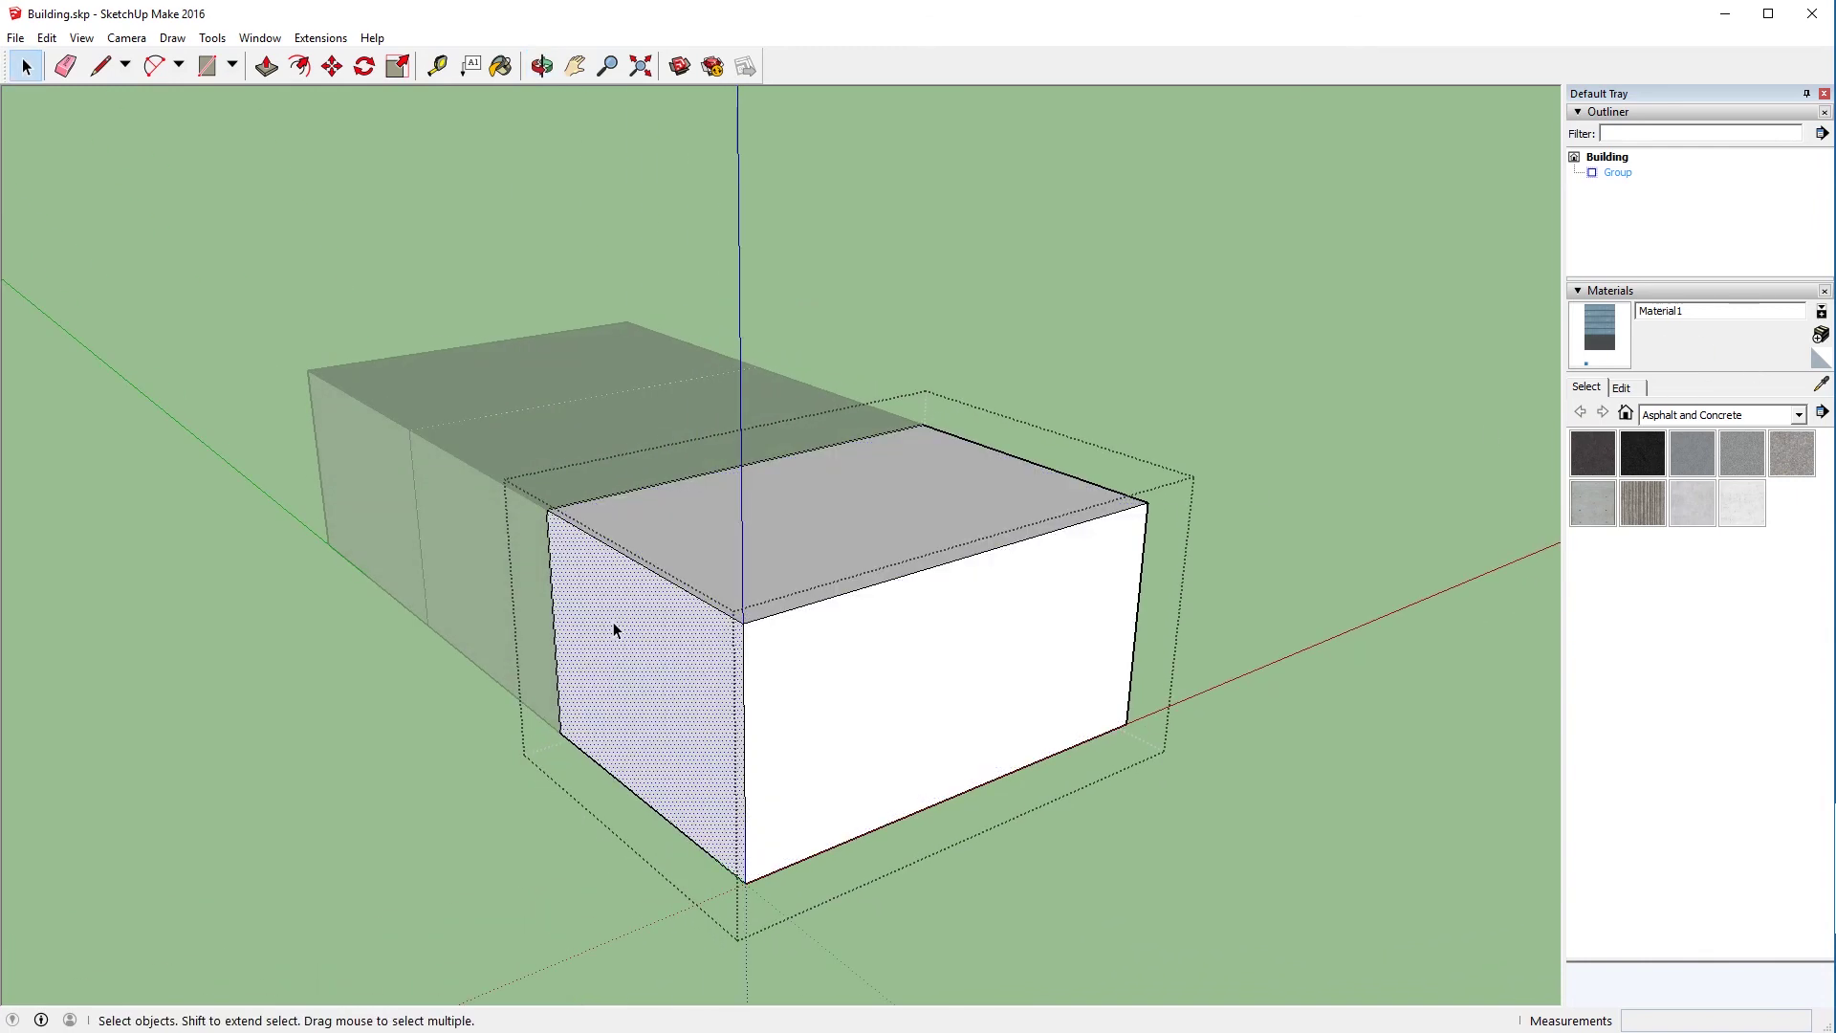
click(1090, 308)
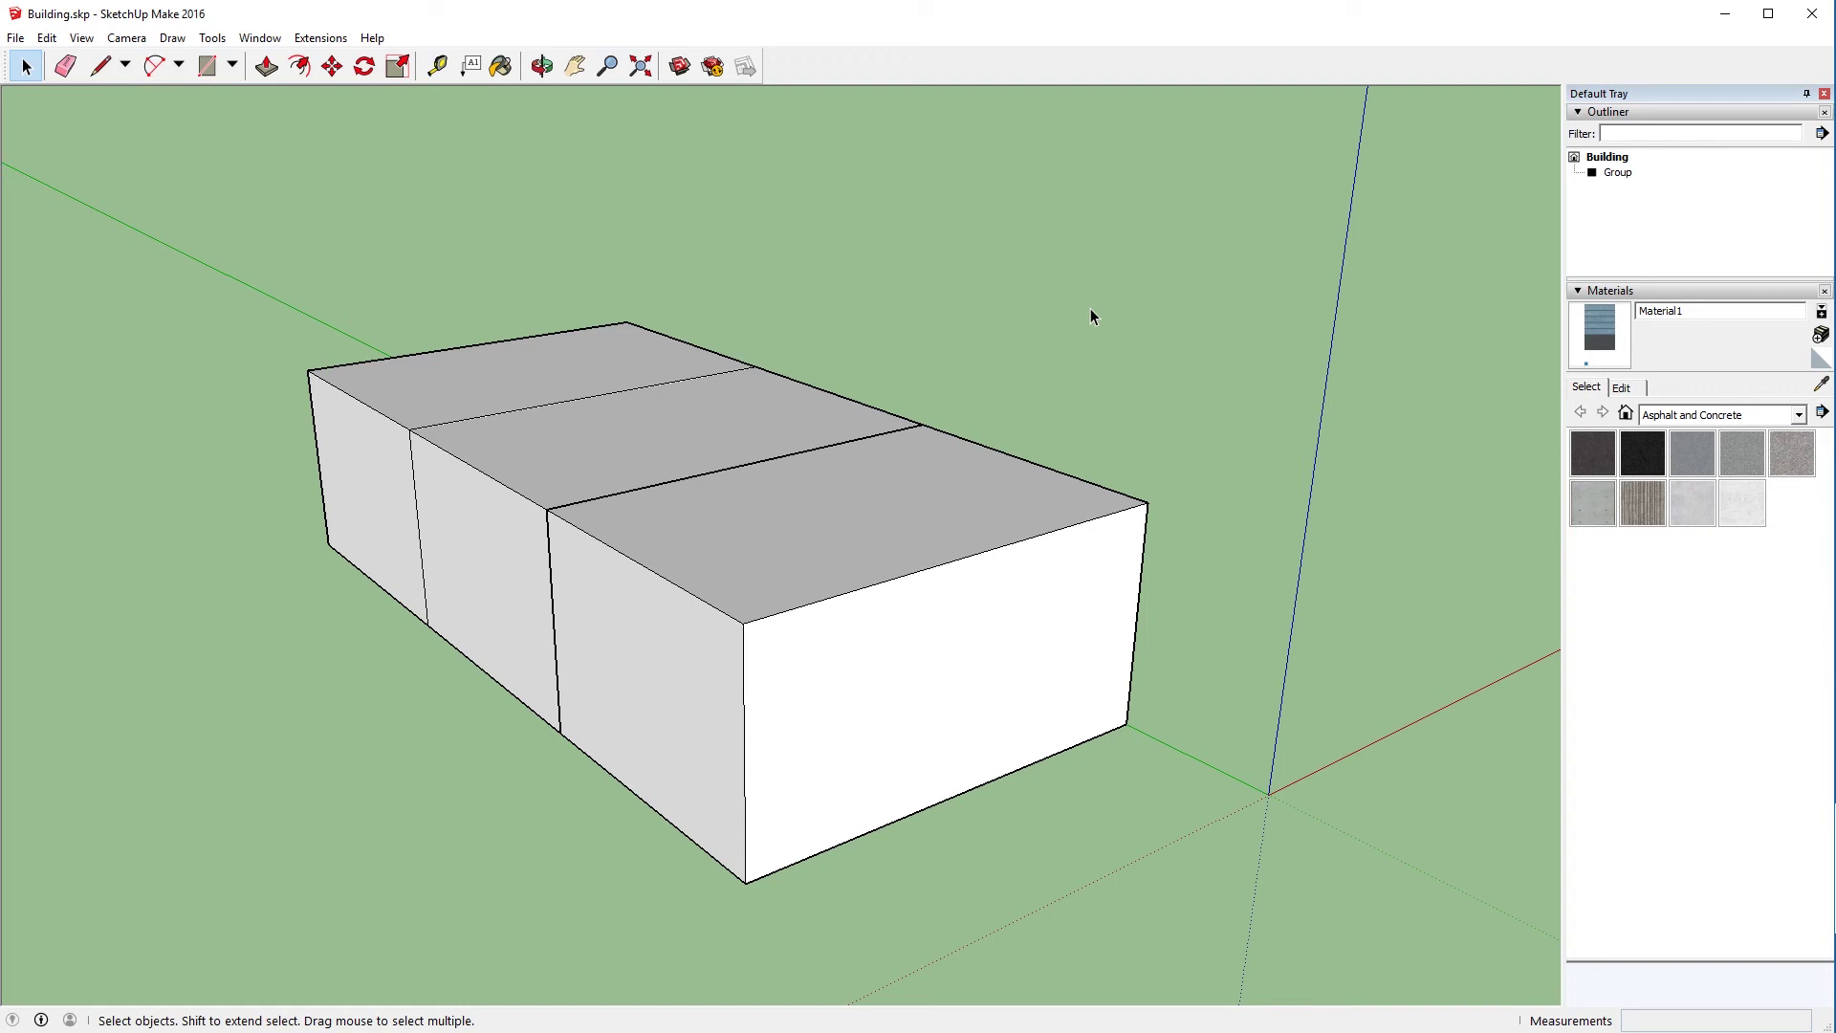
Delete the two rear box sections and Explode the remaining box's group into loose geometry
triple_click(711, 418)
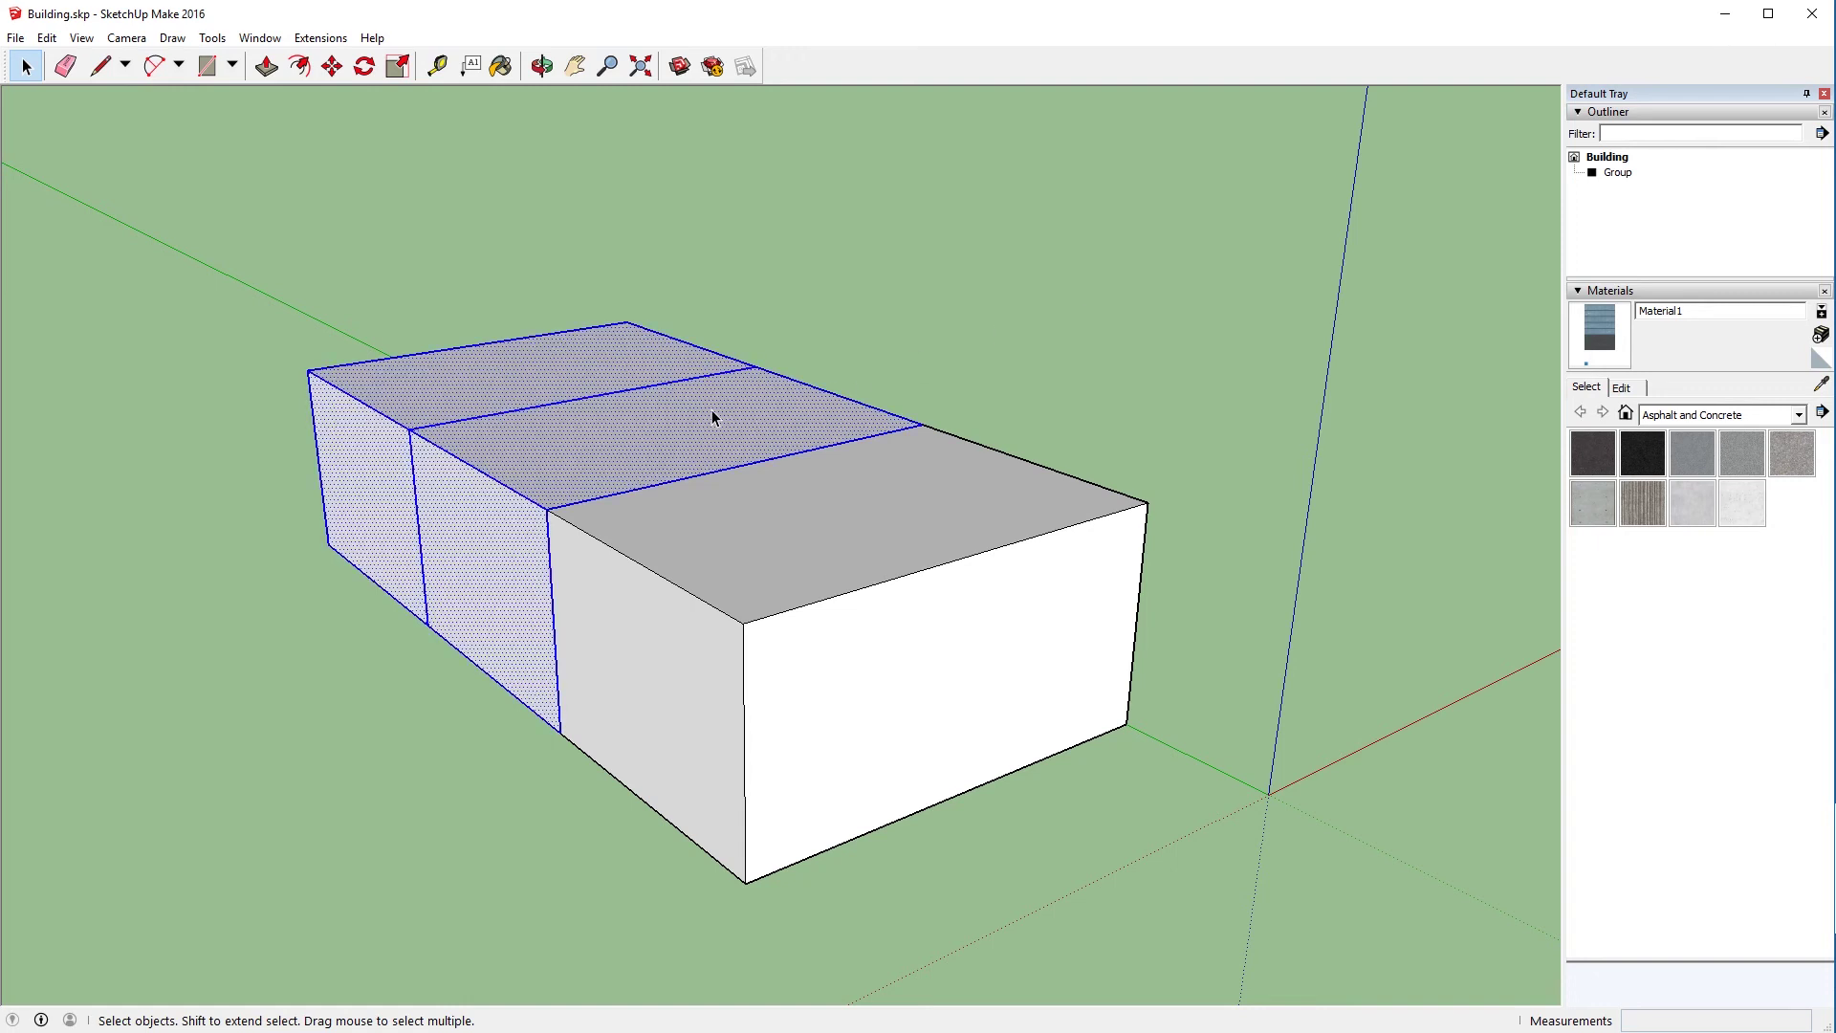
key(Delete)
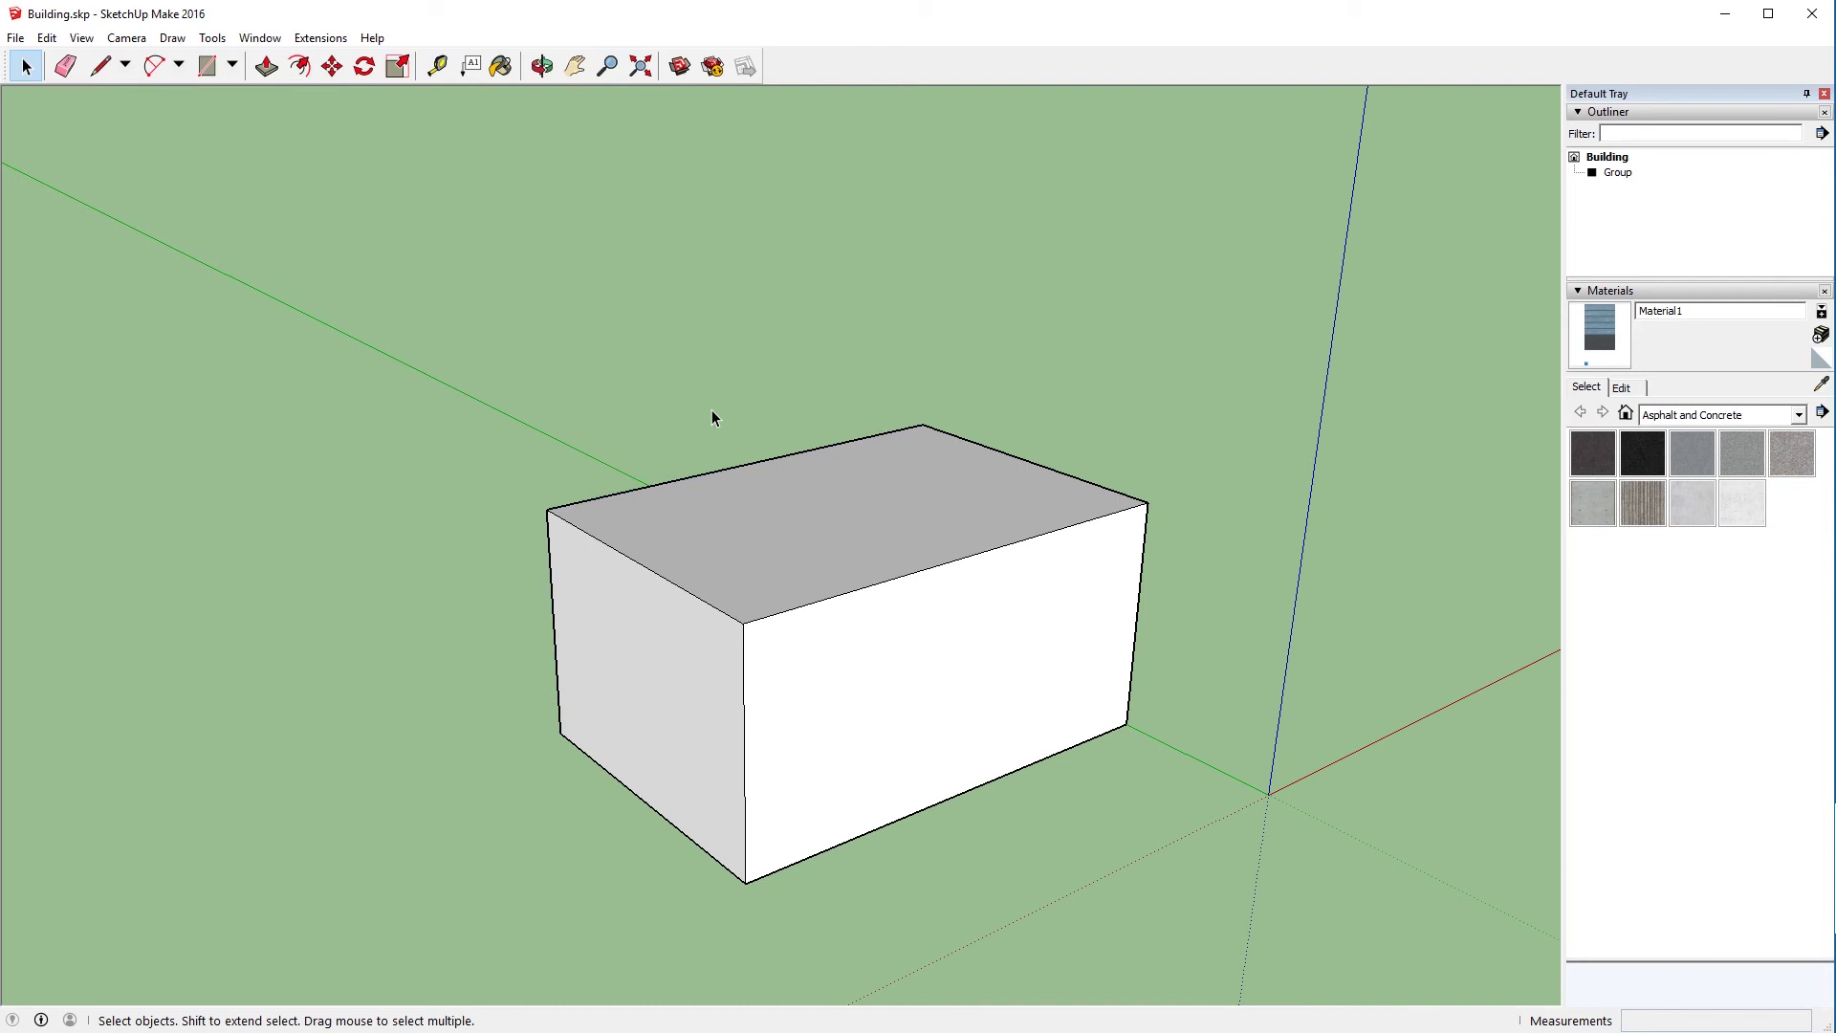
right_click(805, 517)
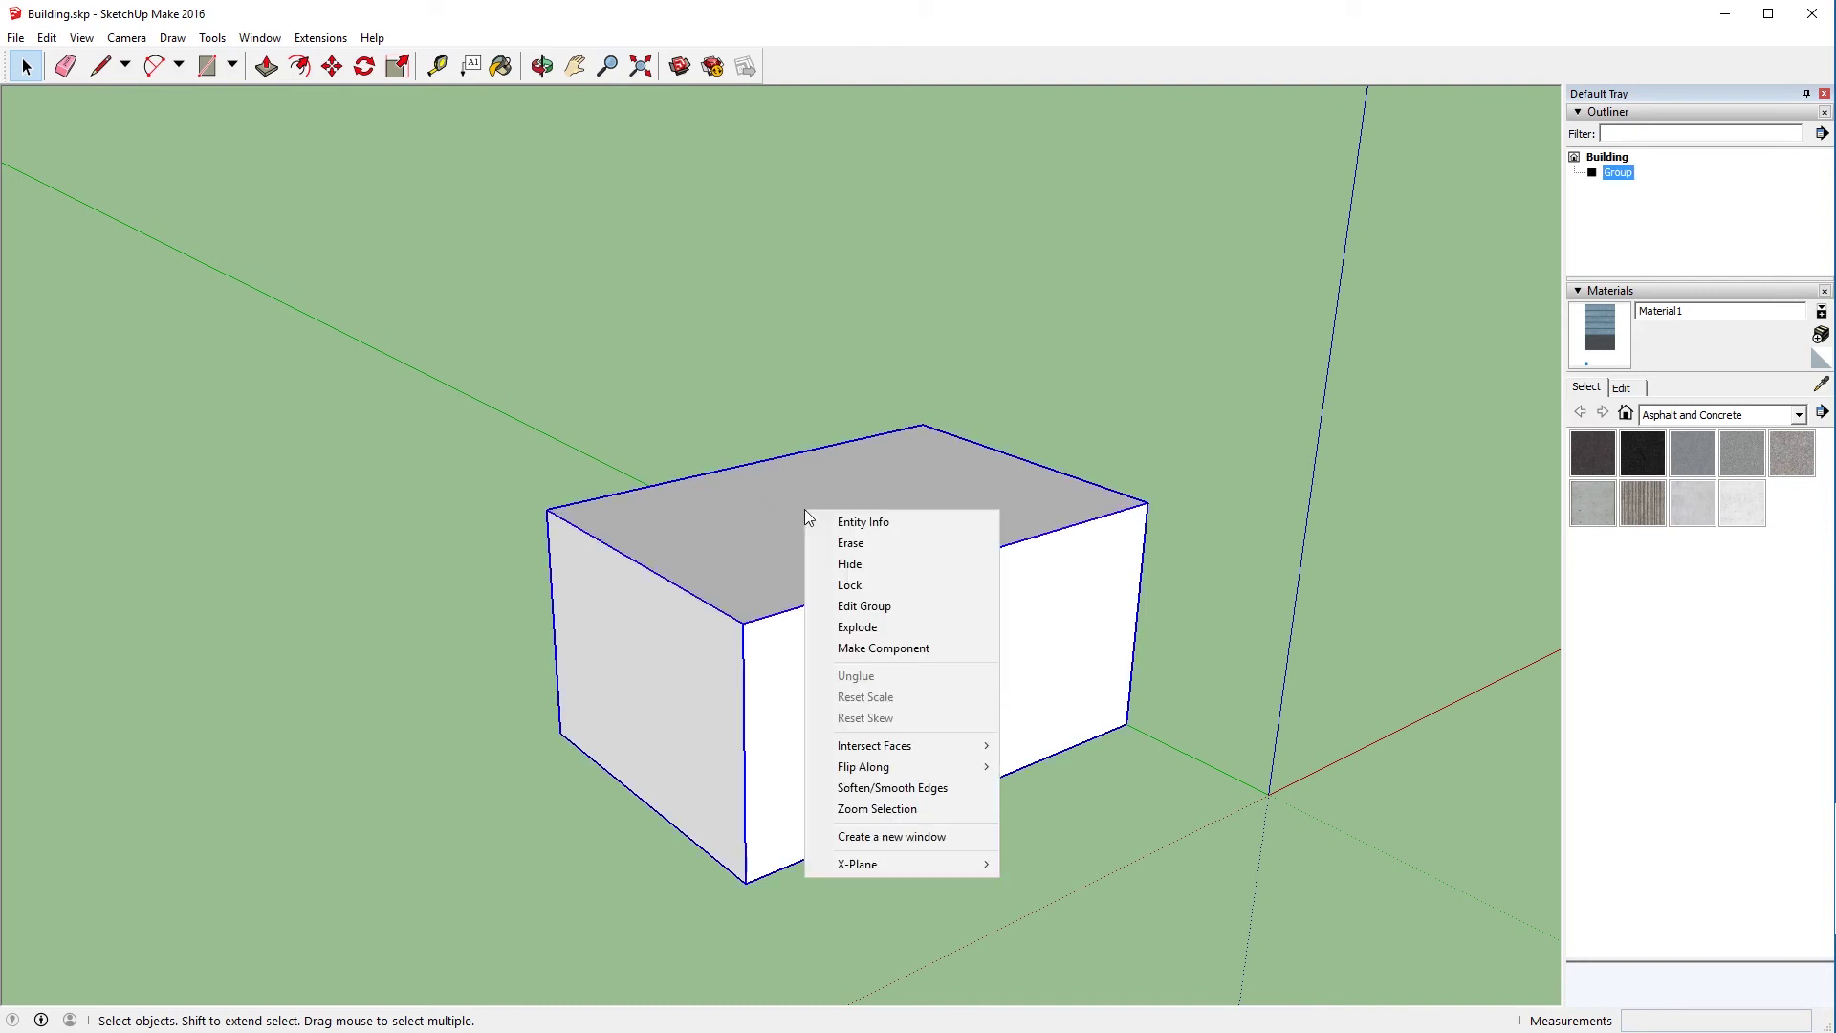
click(873, 629)
click(898, 418)
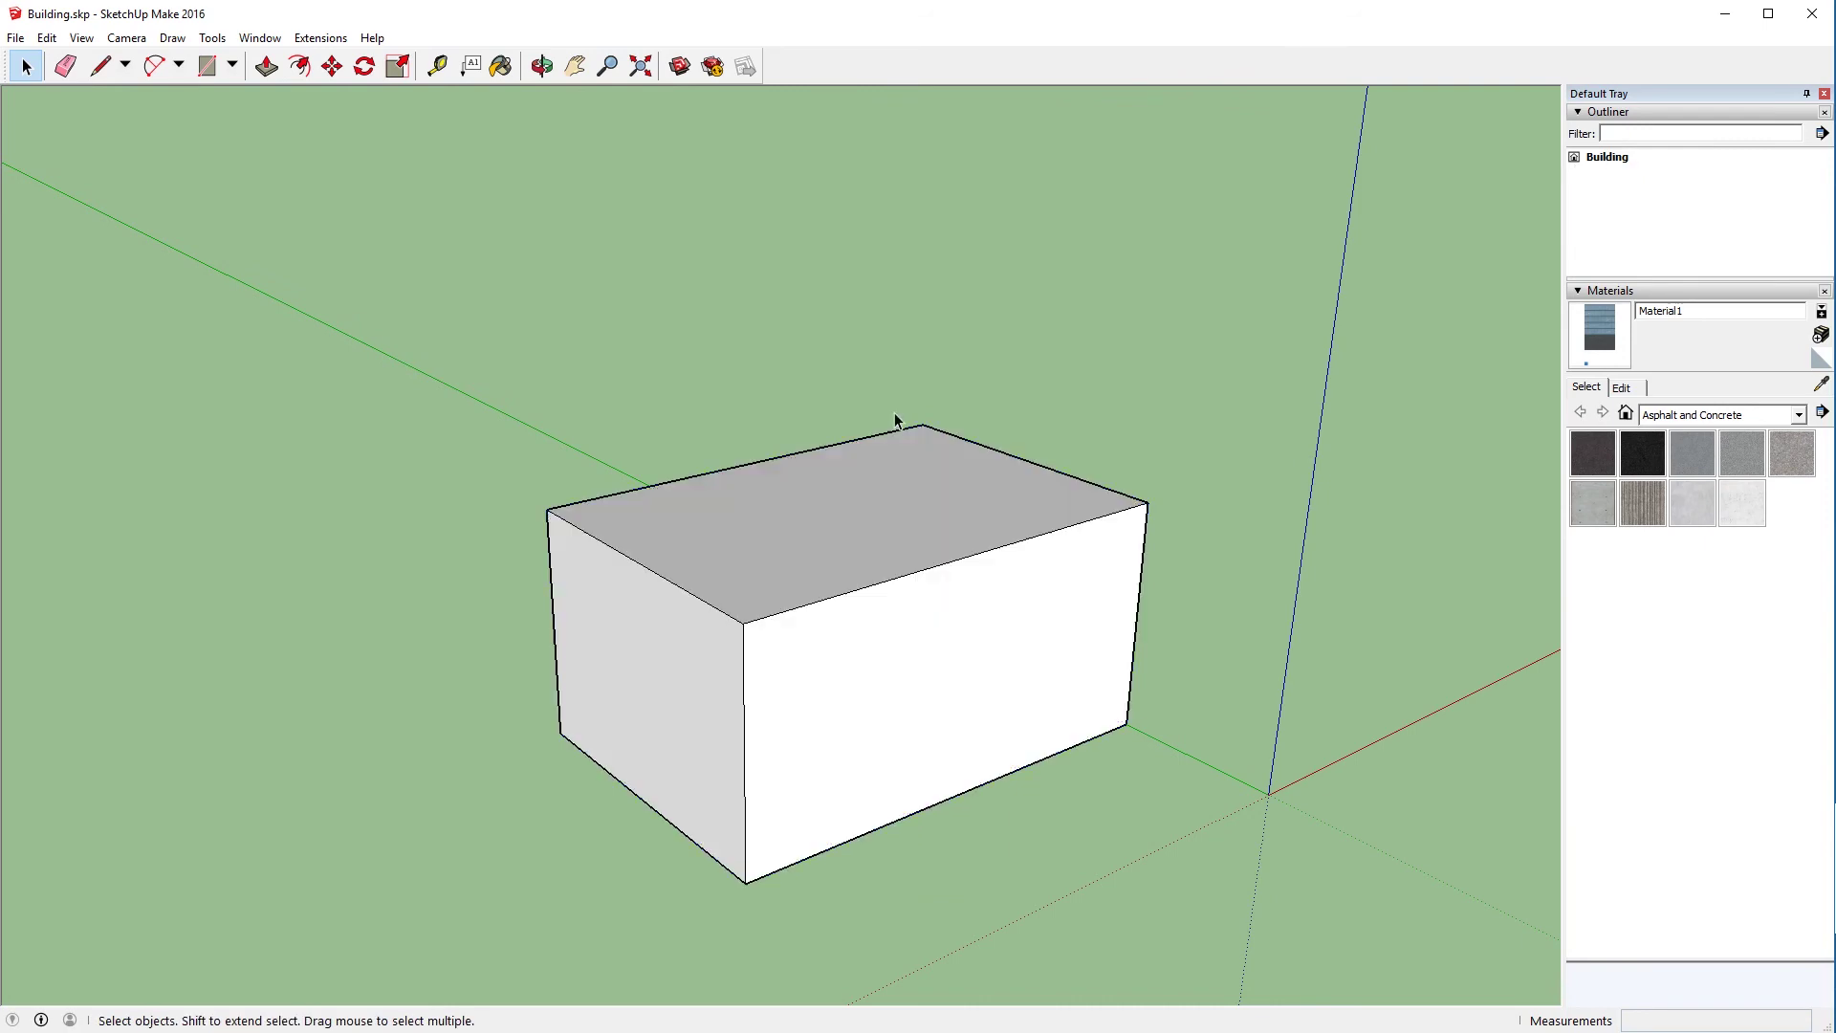
middle_drag(898, 418, 579, 488)
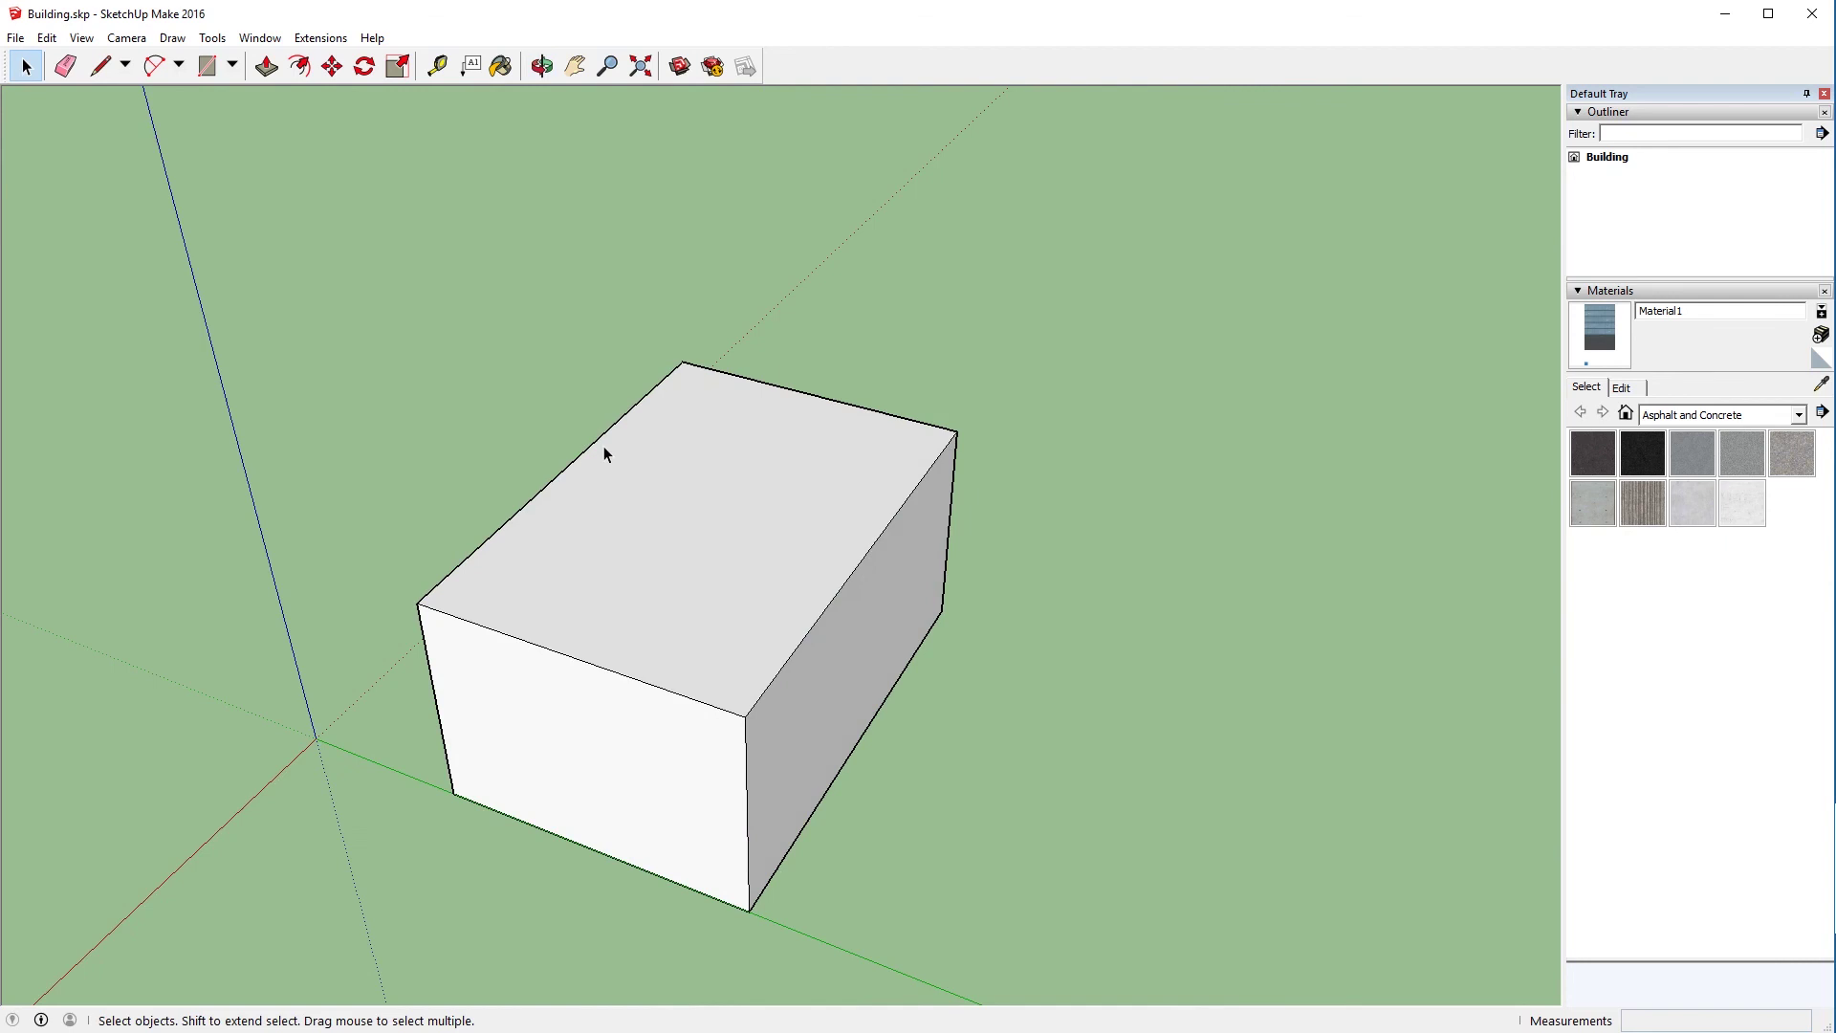
scroll(679, 364, down, 3)
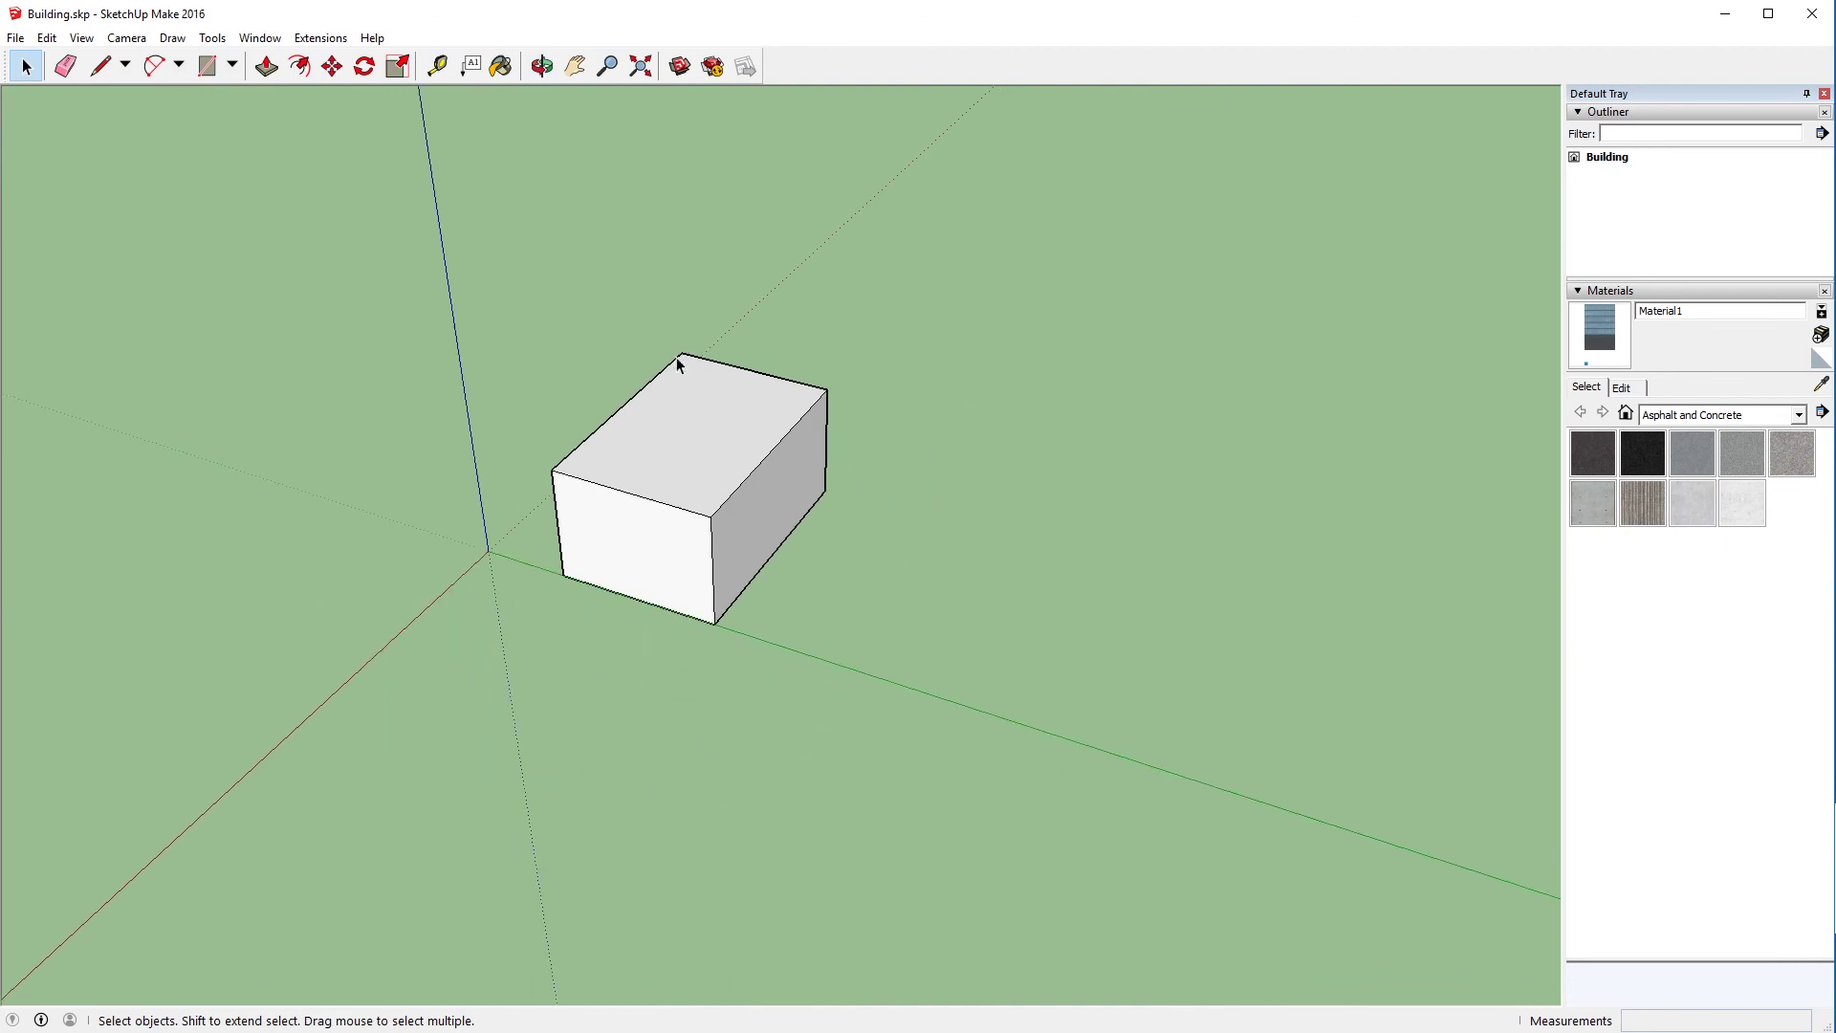
Convert the whole box into component Component#5 and select it from the Outliner
triple_click(664, 533)
right_click(664, 533)
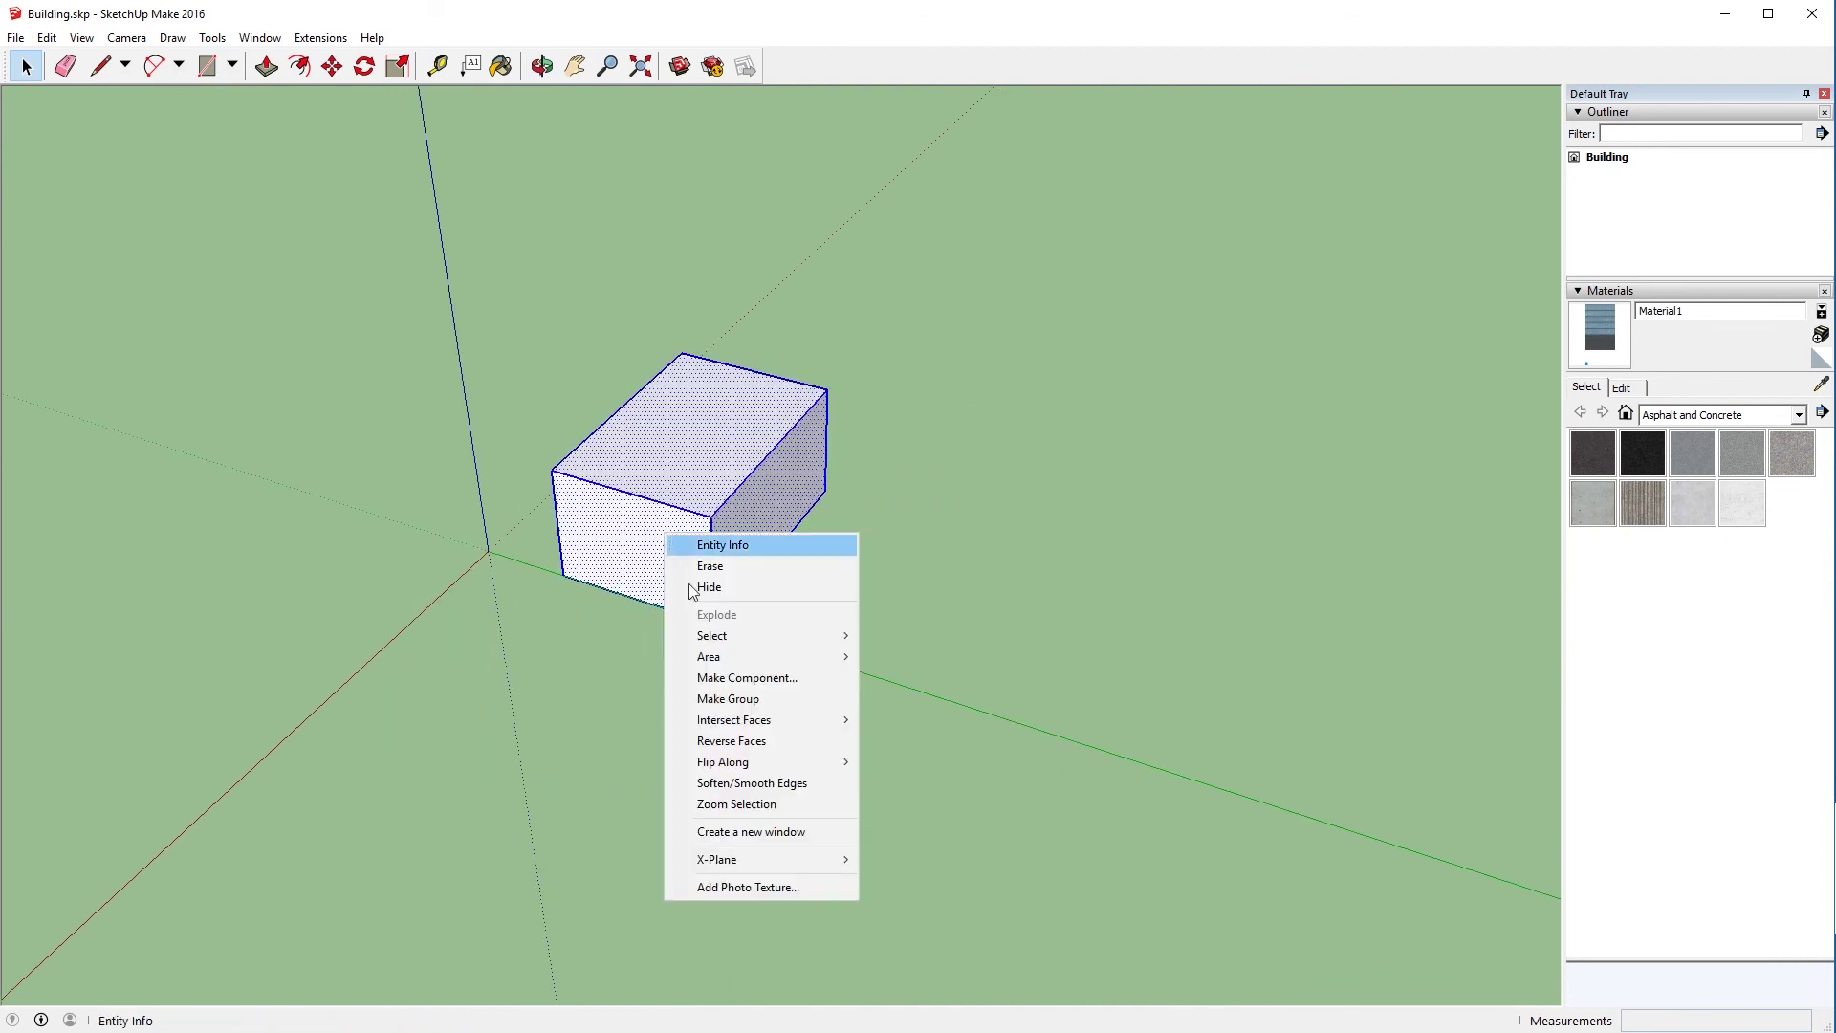
click(725, 677)
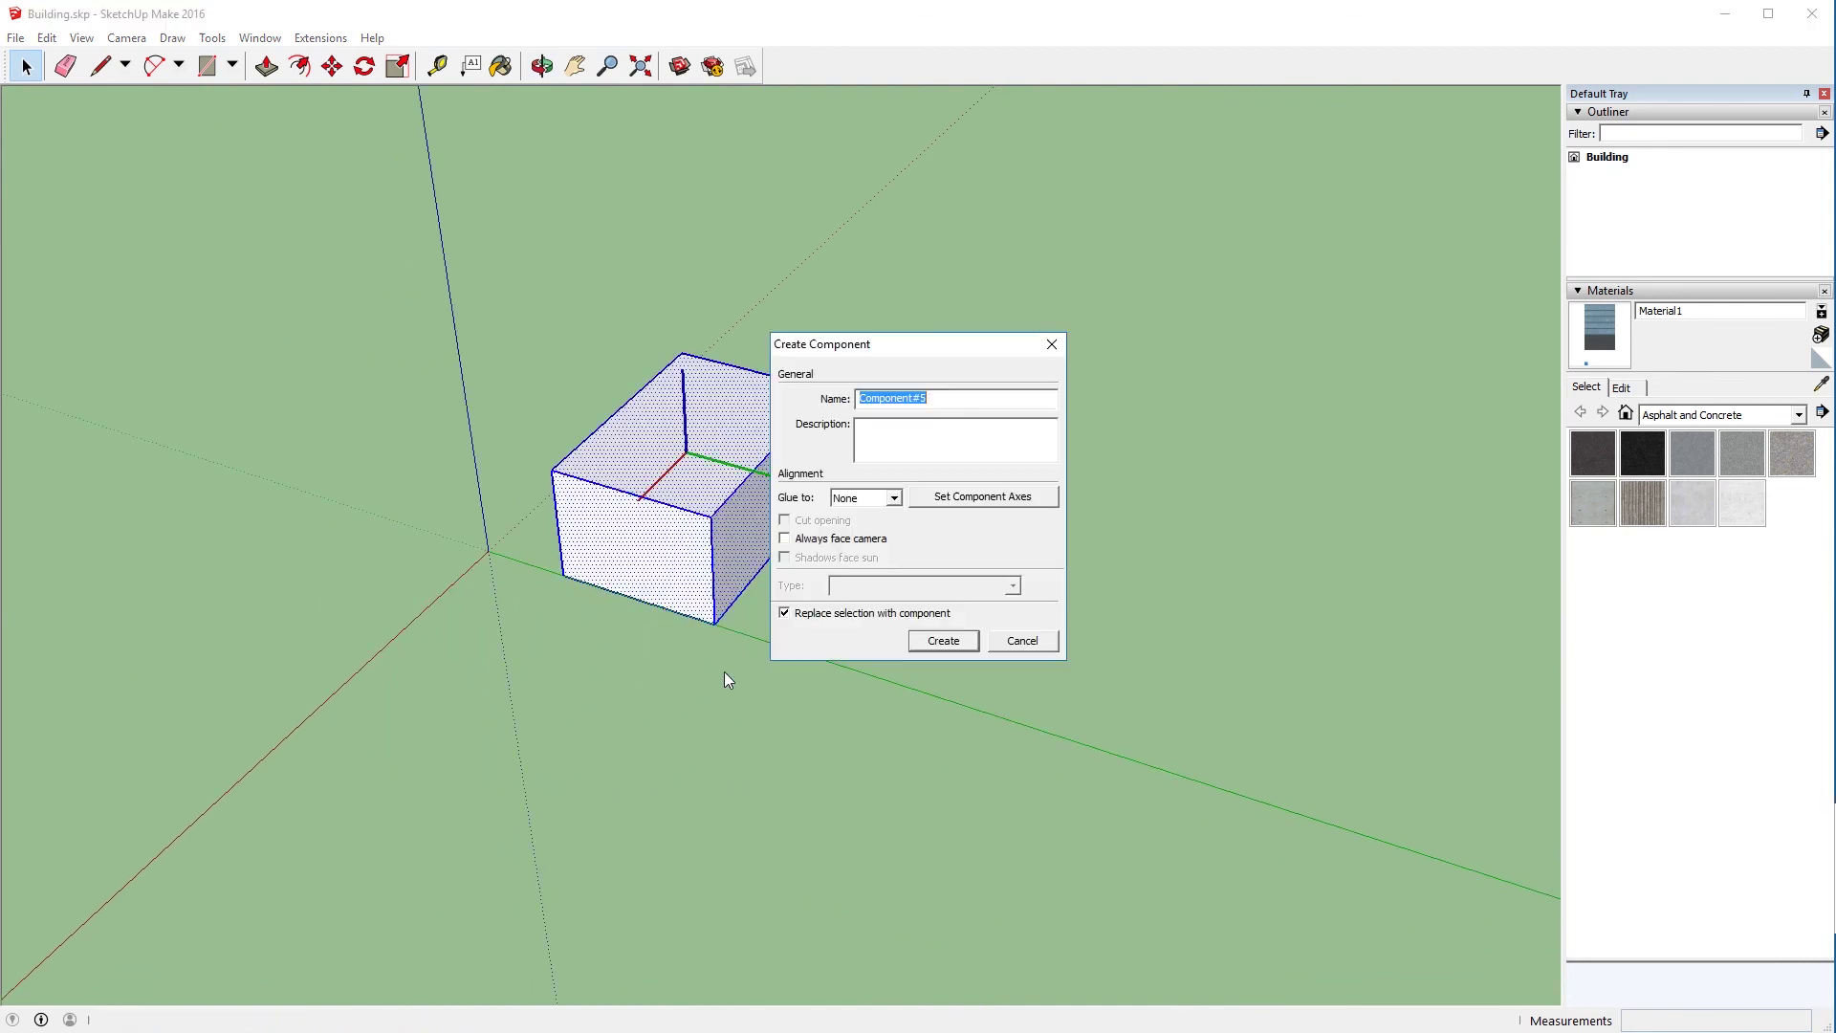
click(942, 640)
click(905, 619)
scroll(733, 524, up, 2)
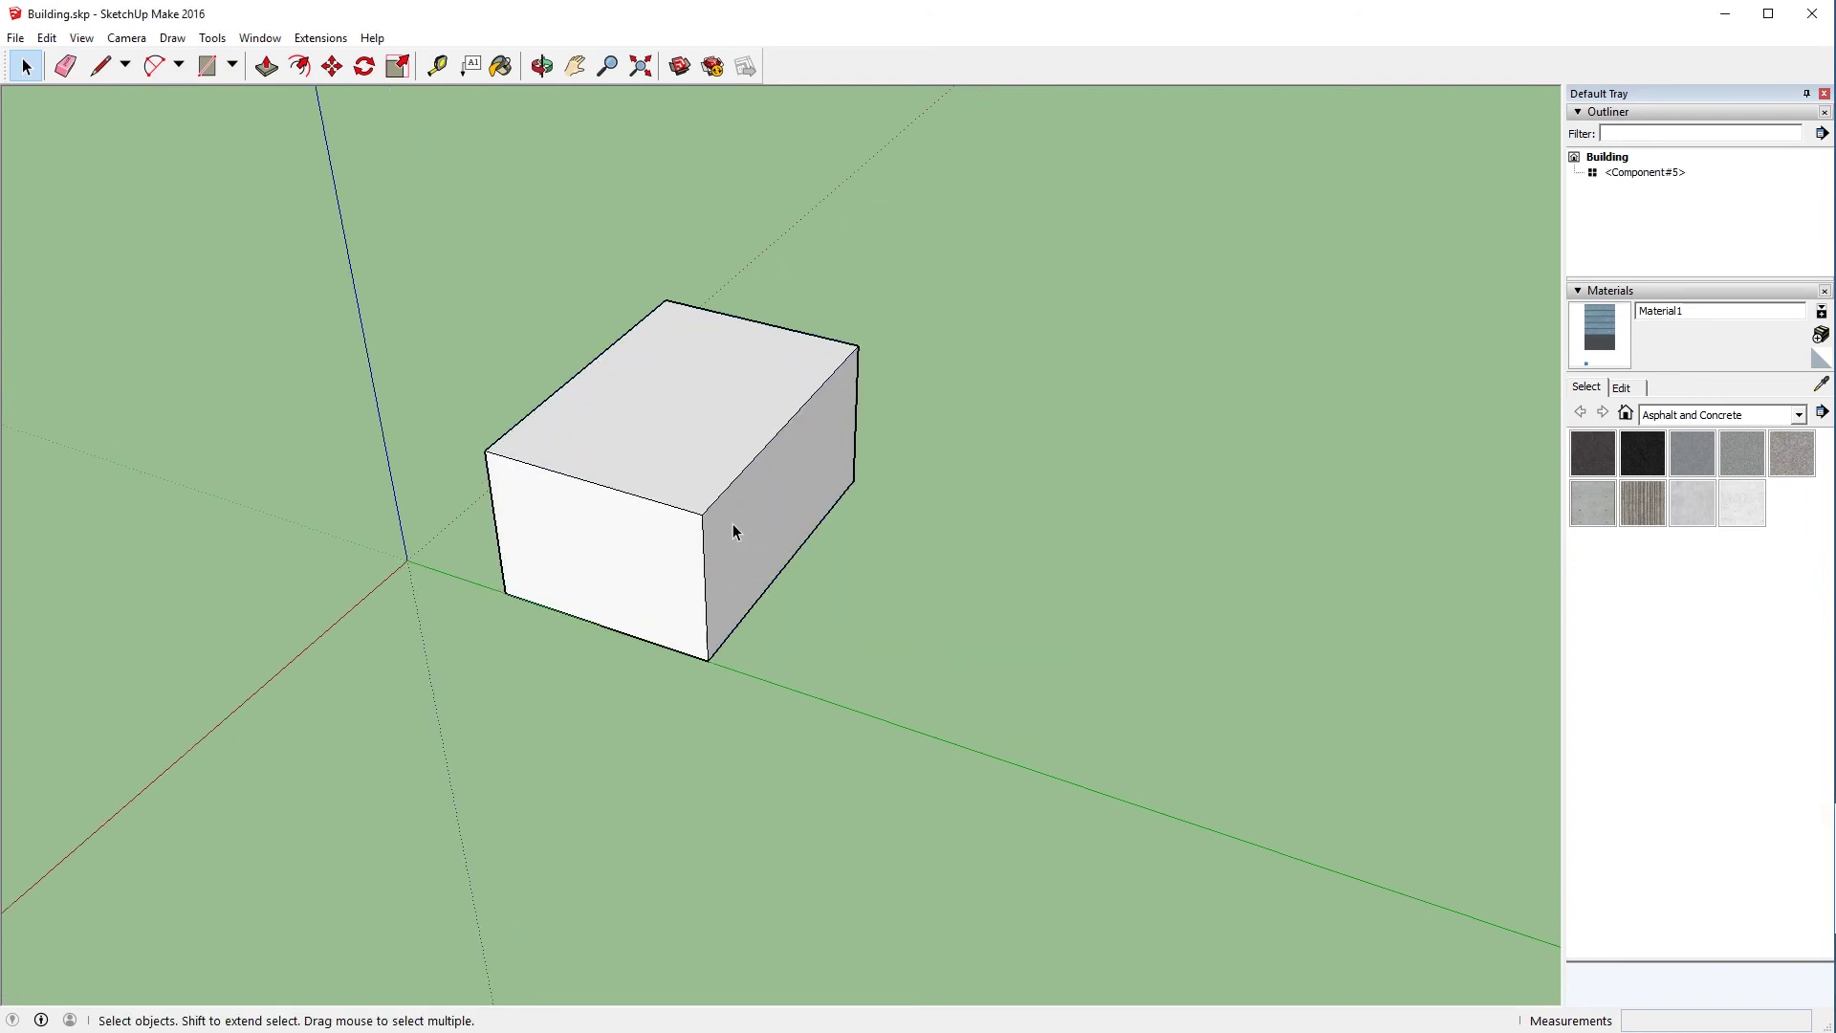
scroll(733, 524, up, 1)
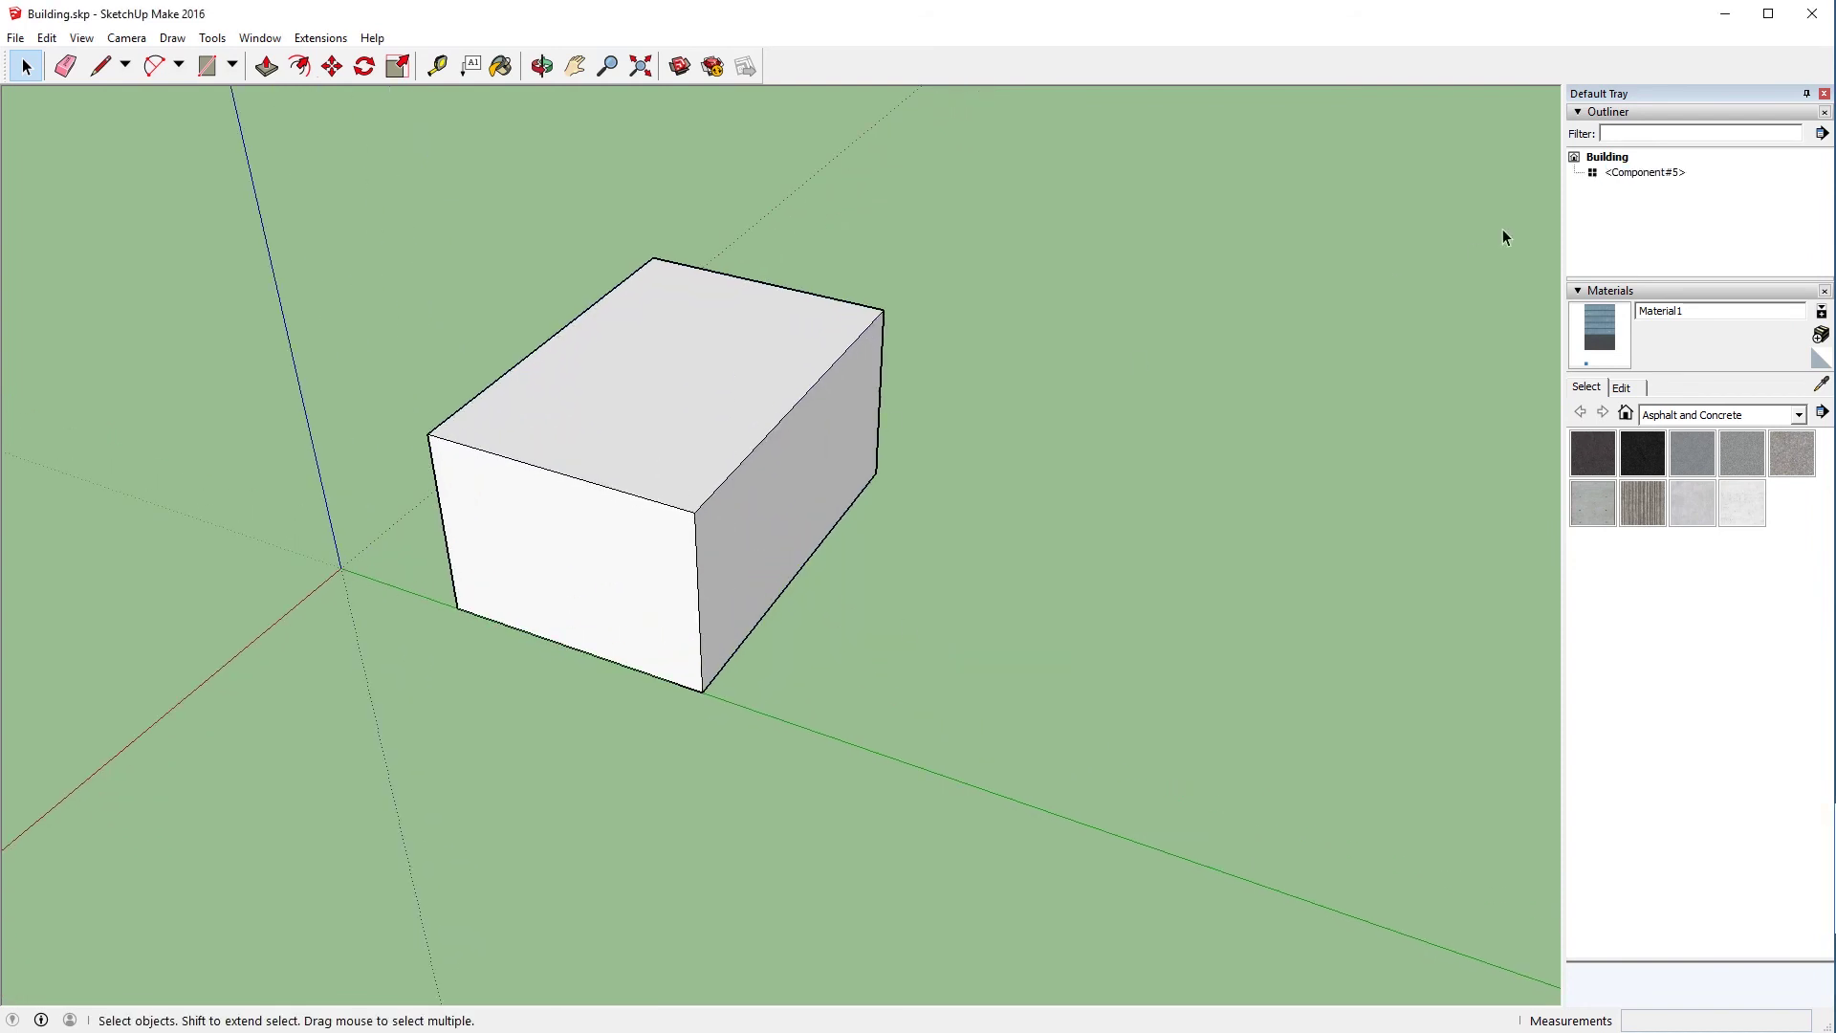
click(1637, 172)
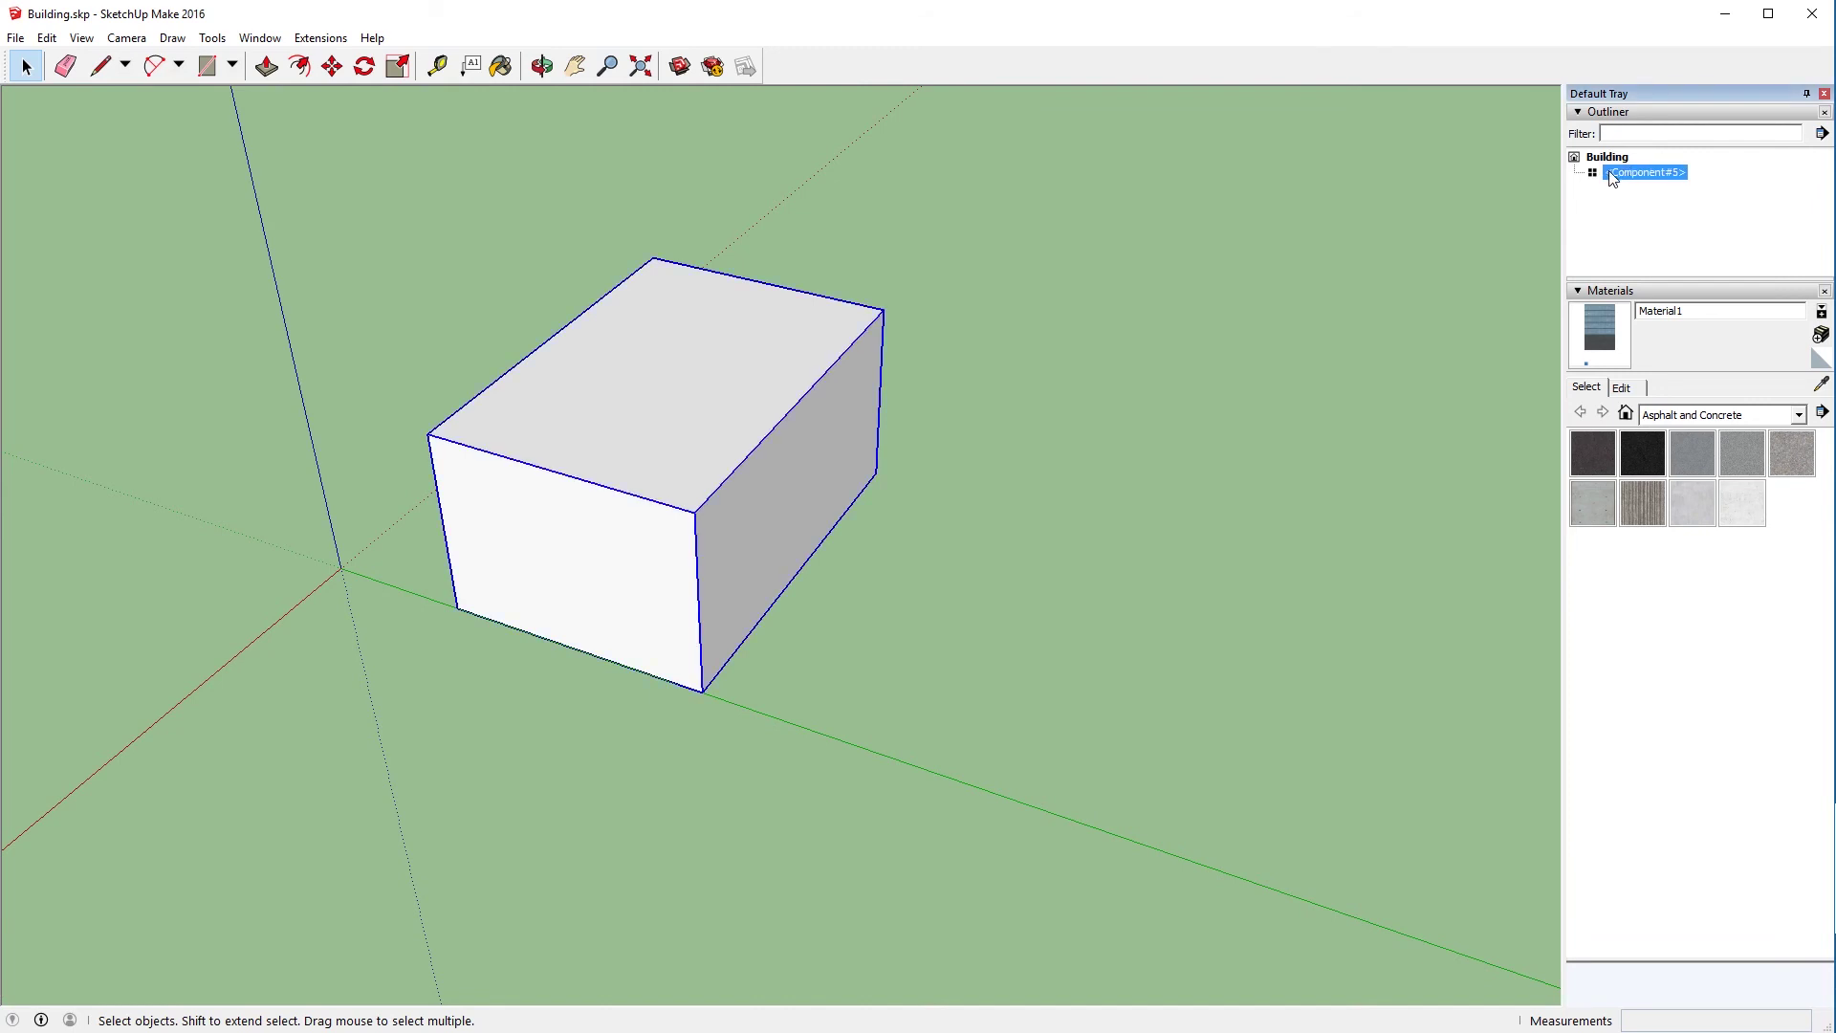
click(984, 455)
click(616, 442)
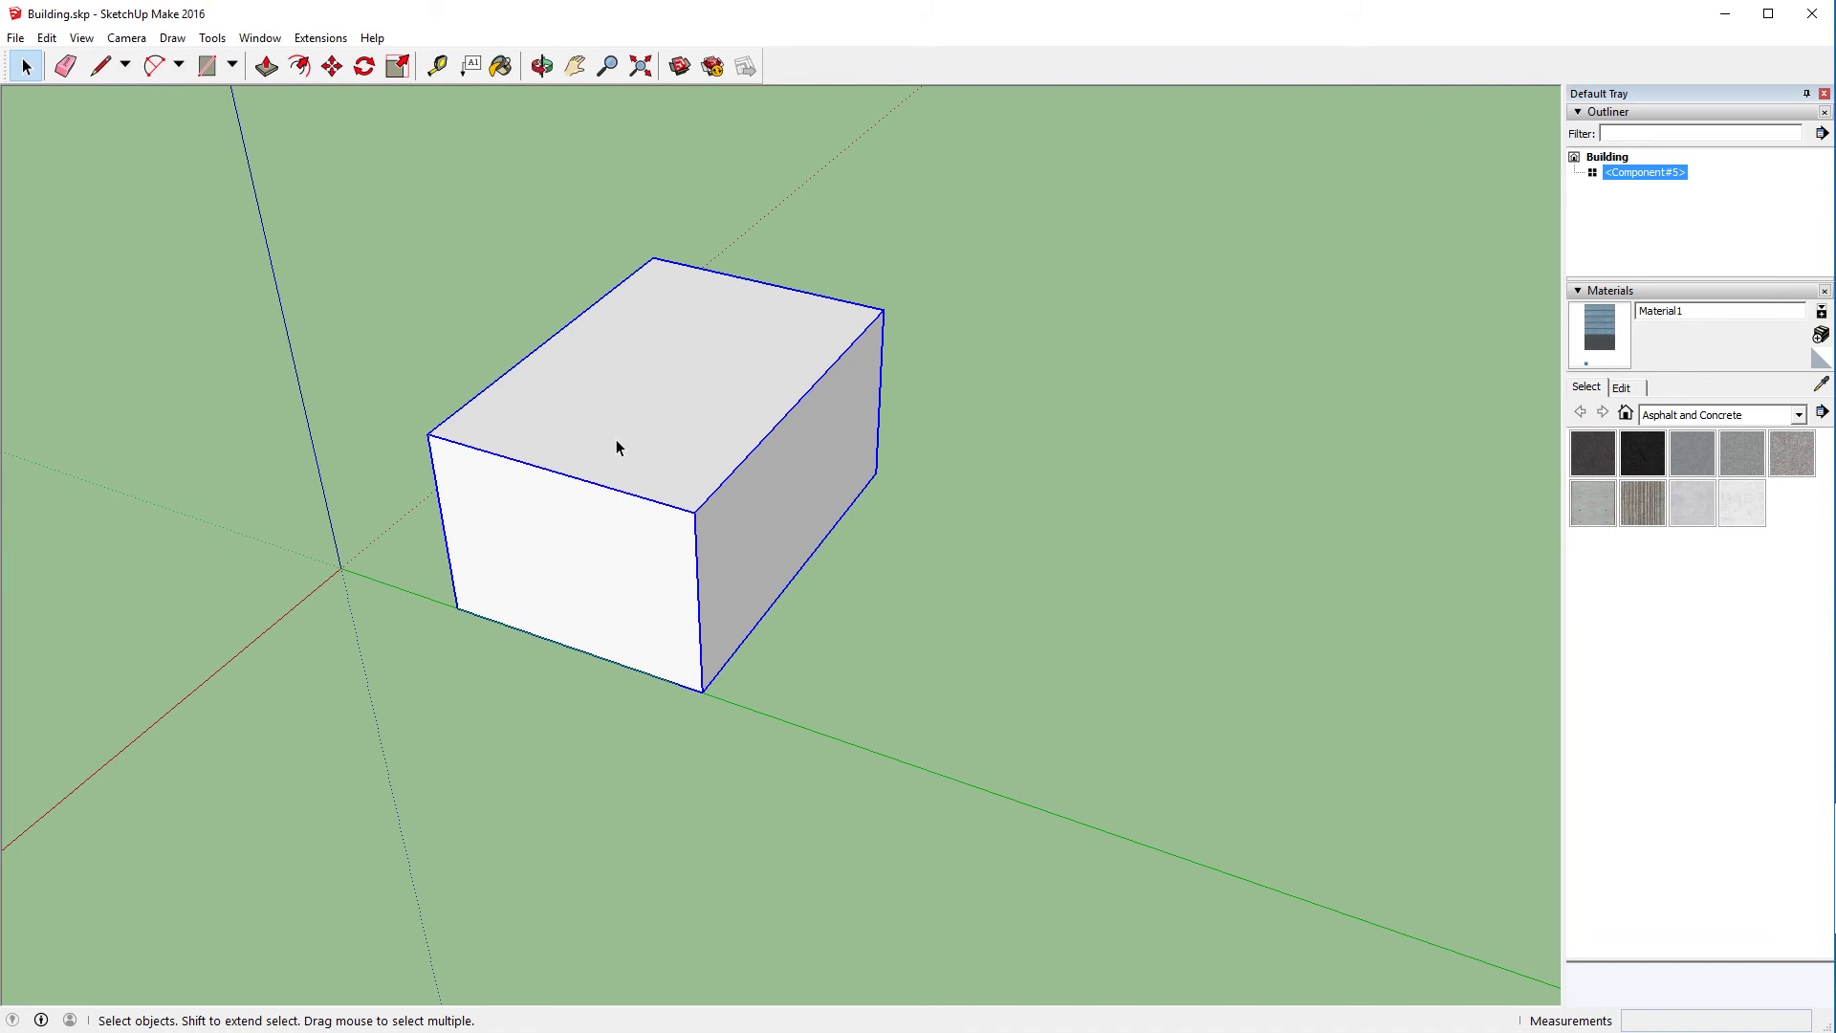
Copy the box component to the right along the green axis
key(m)
key(ctrl)
click(457, 607)
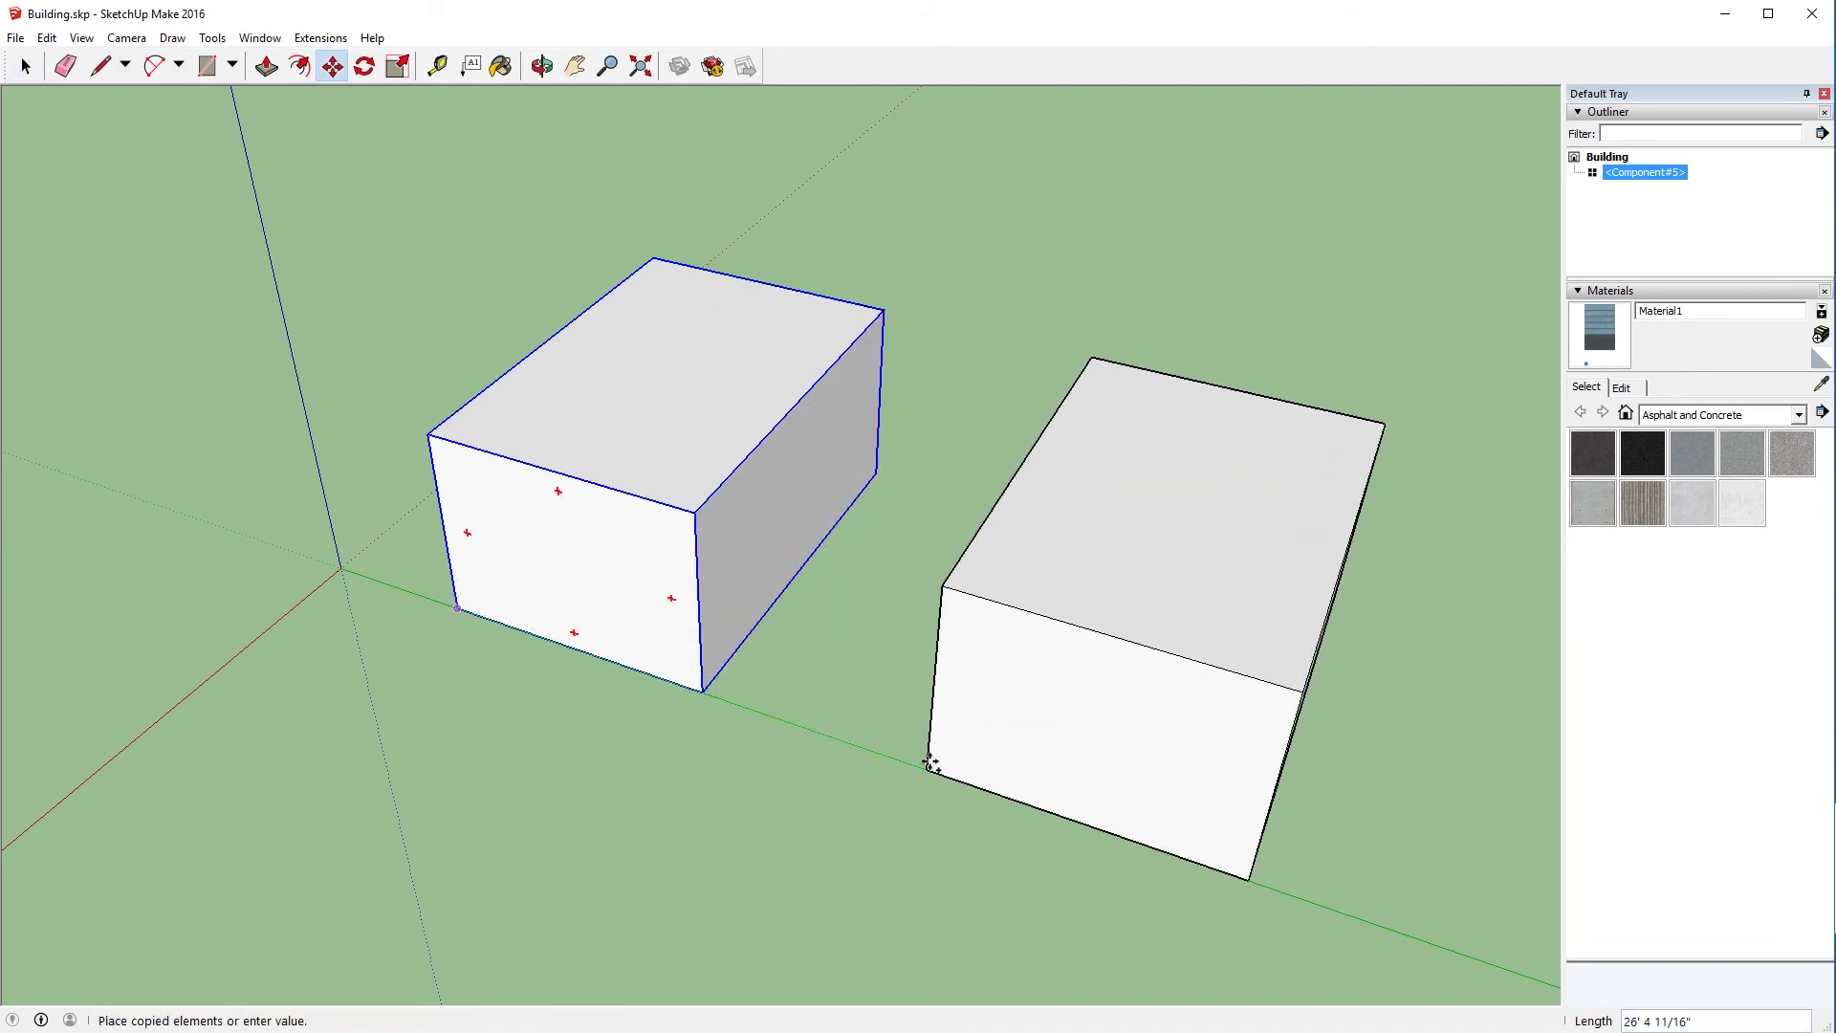
click(928, 765)
key(space)
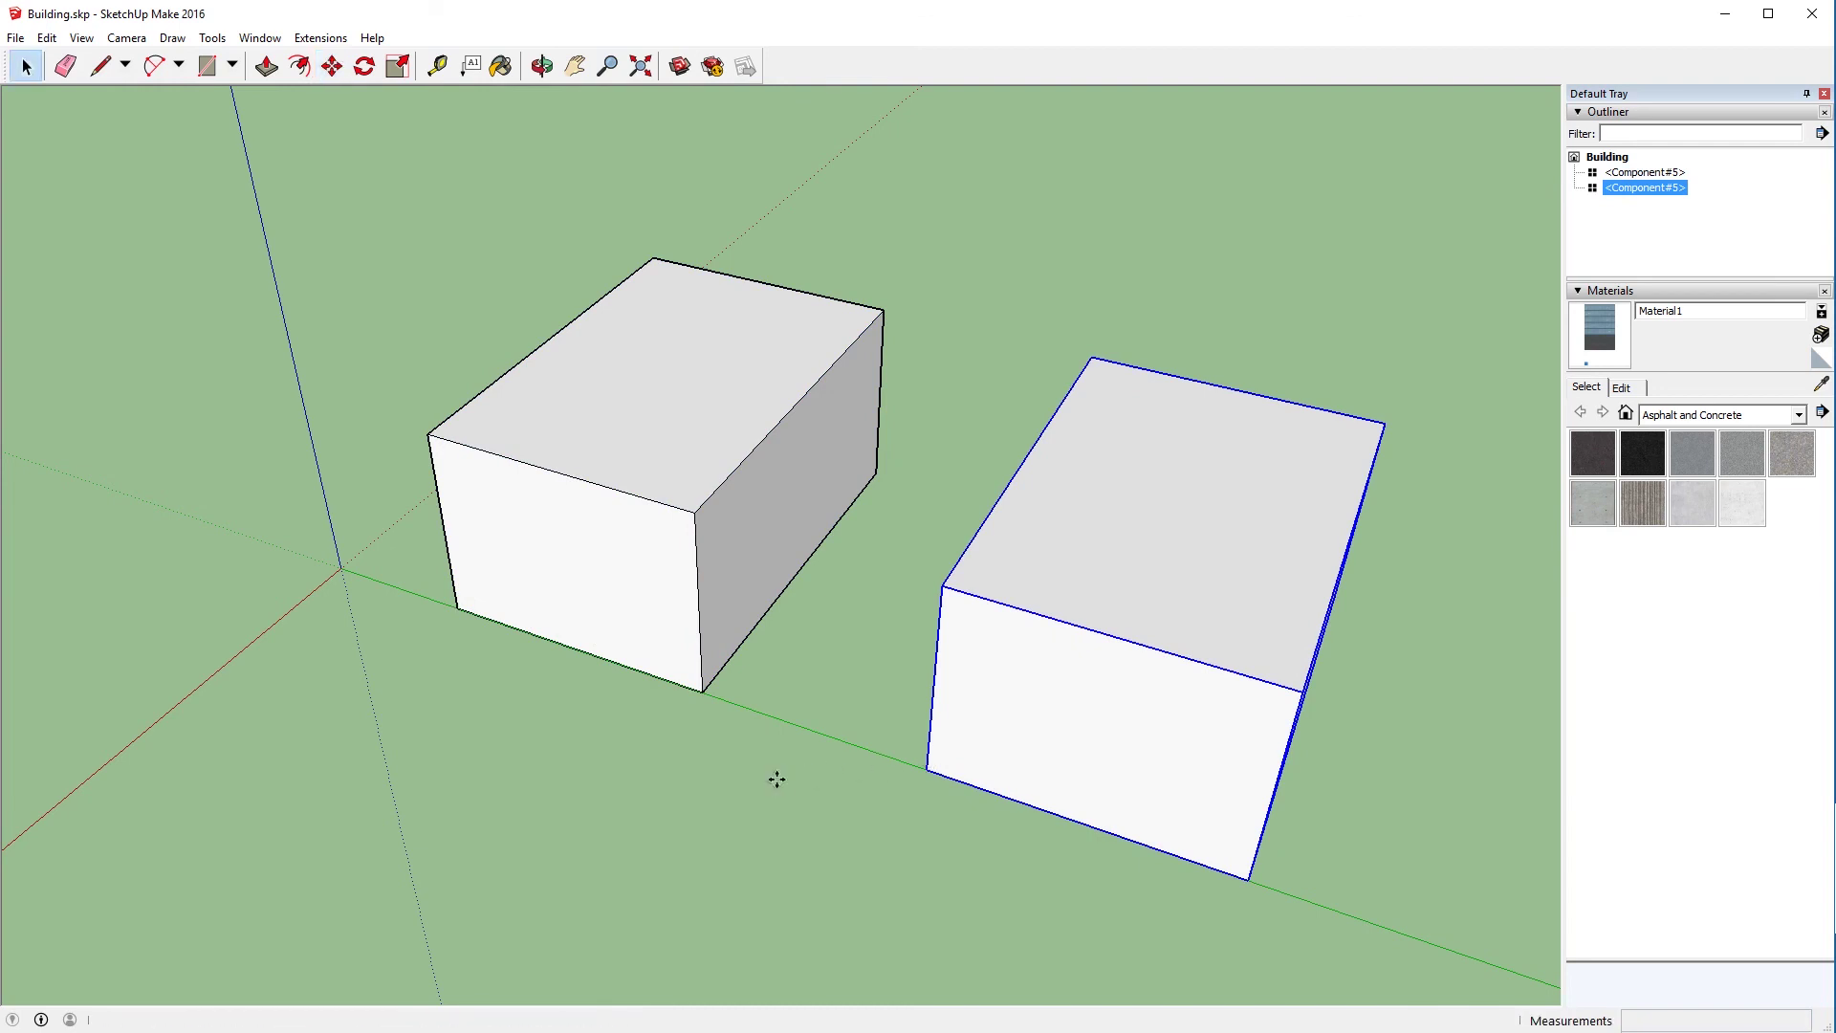
click(777, 779)
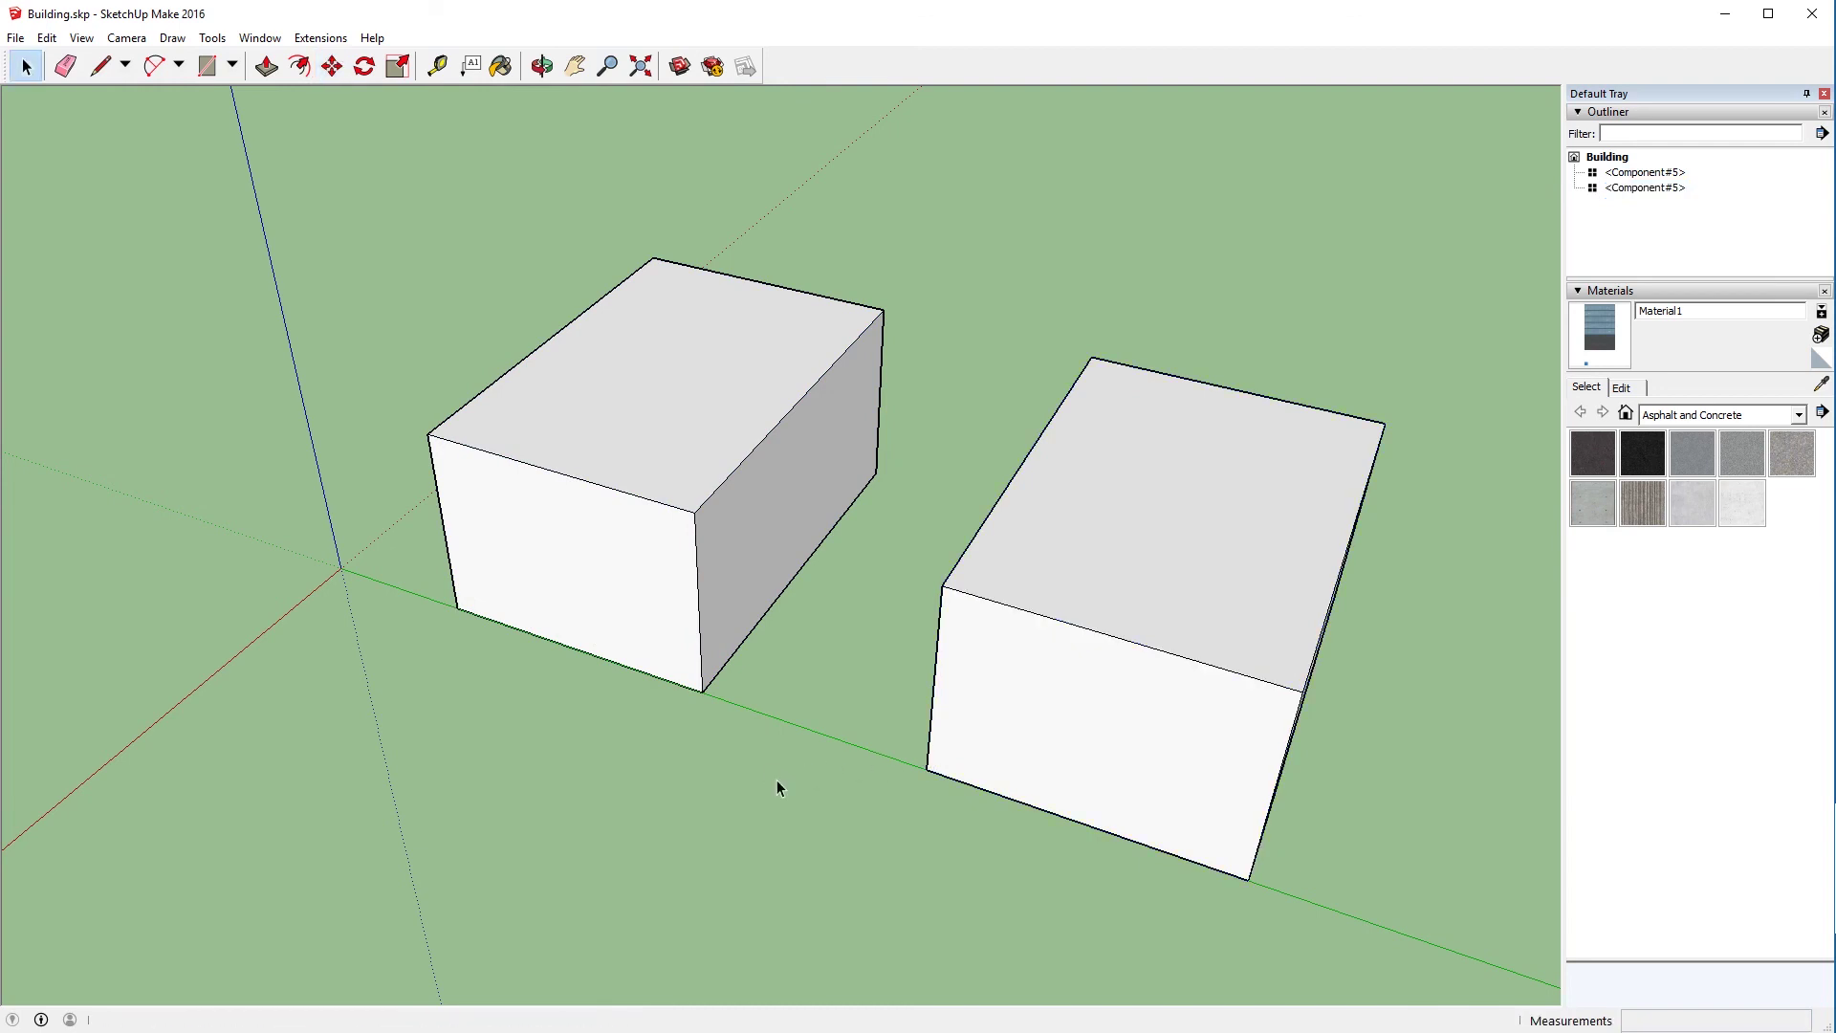
Inside the first box component, draw a vertical line from the front face's top edge to its bottom edge
double_click(664, 494)
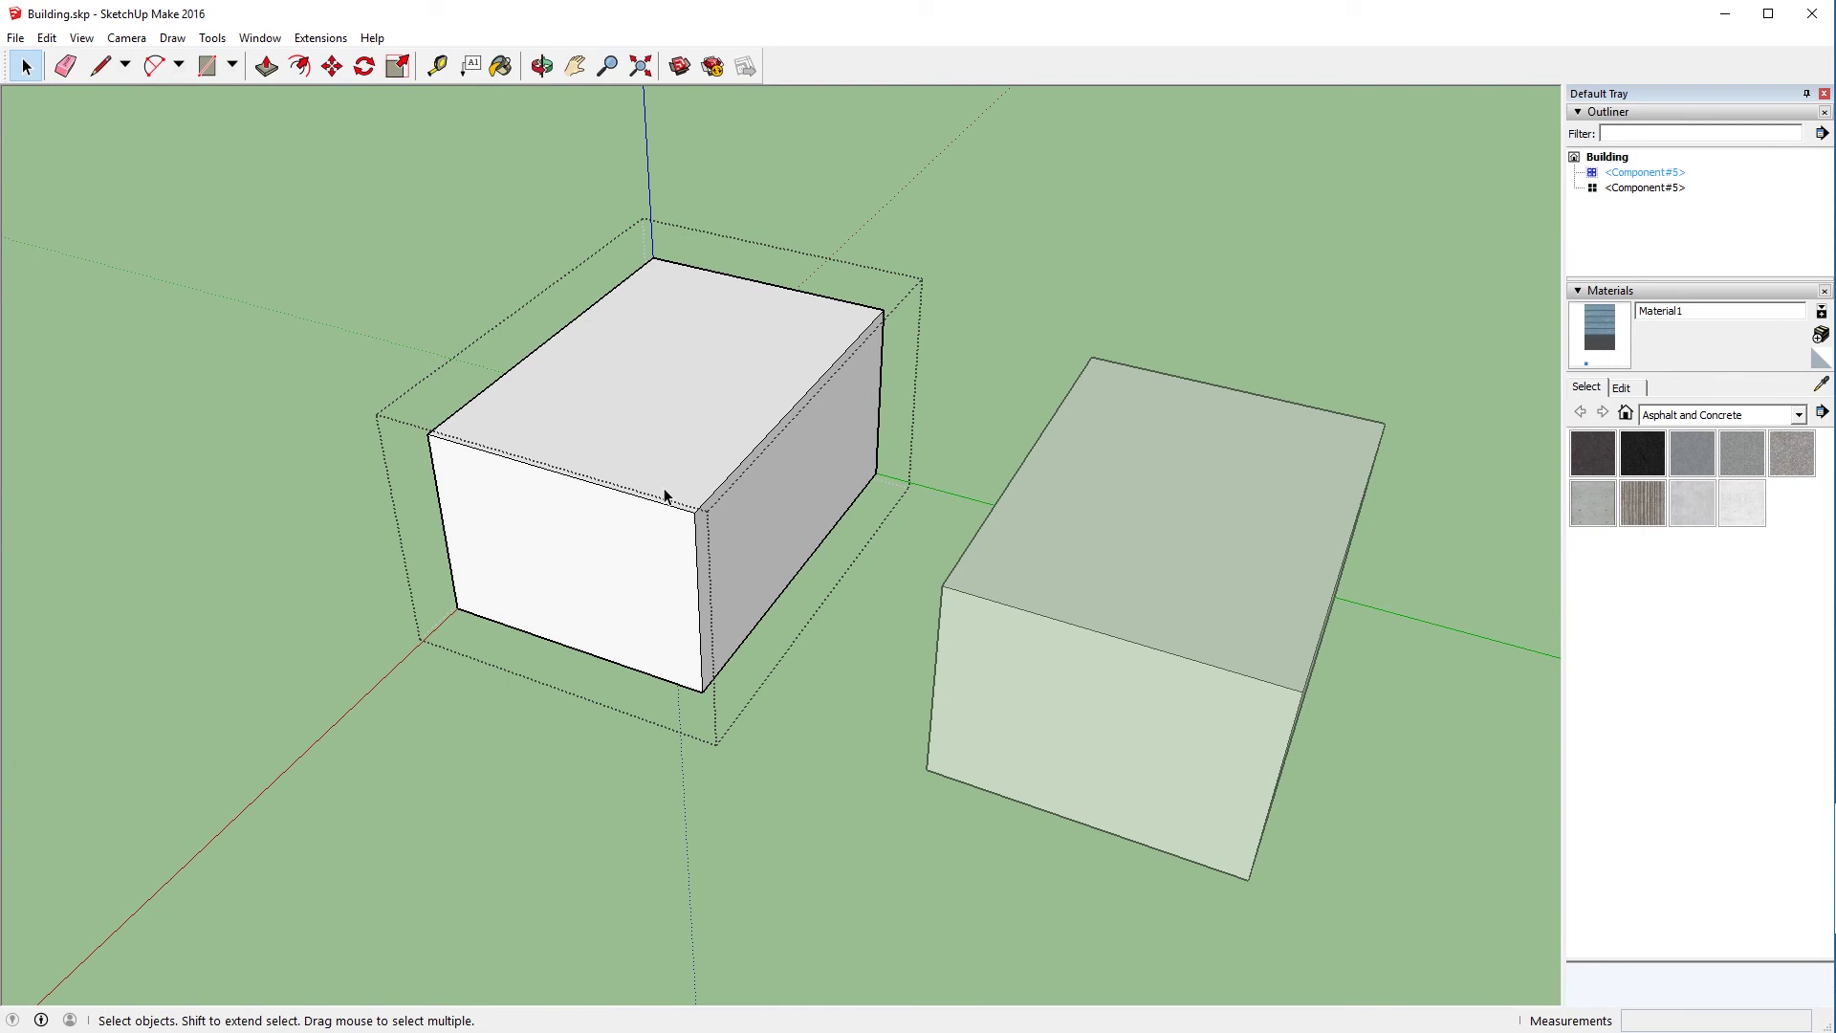
key(l)
click(555, 470)
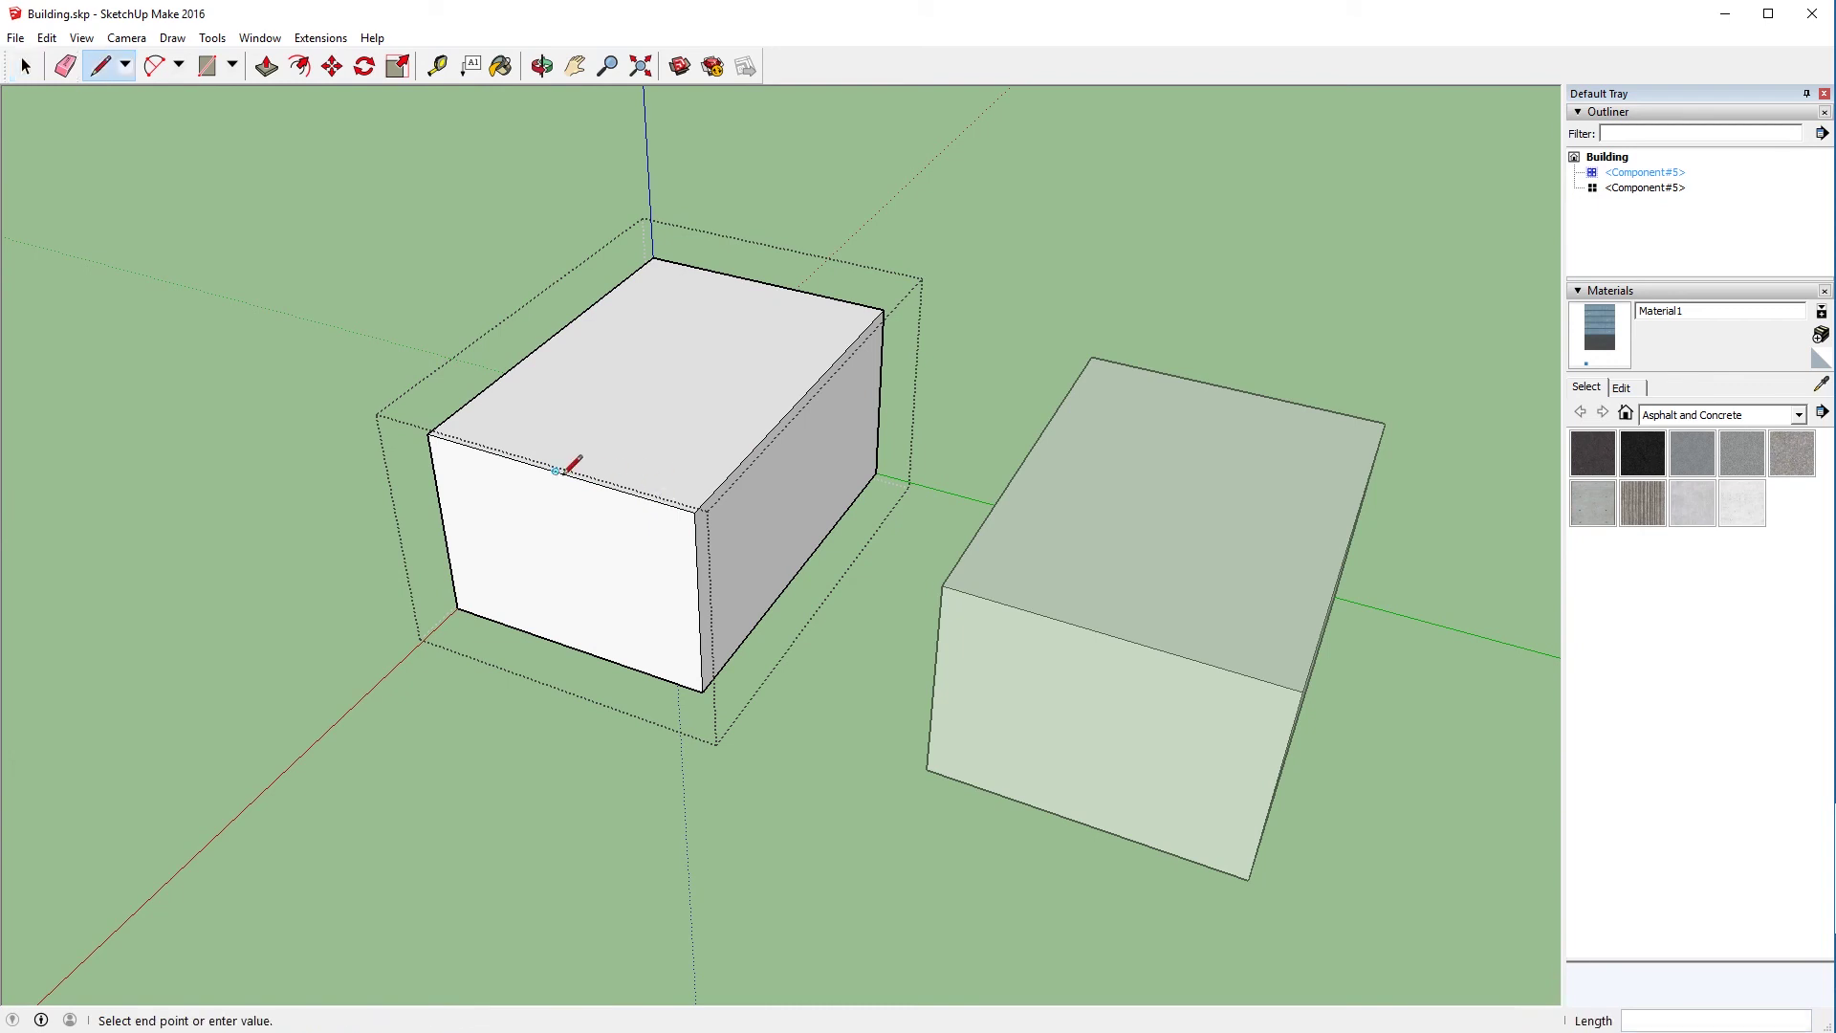
click(577, 648)
key(space)
click(501, 727)
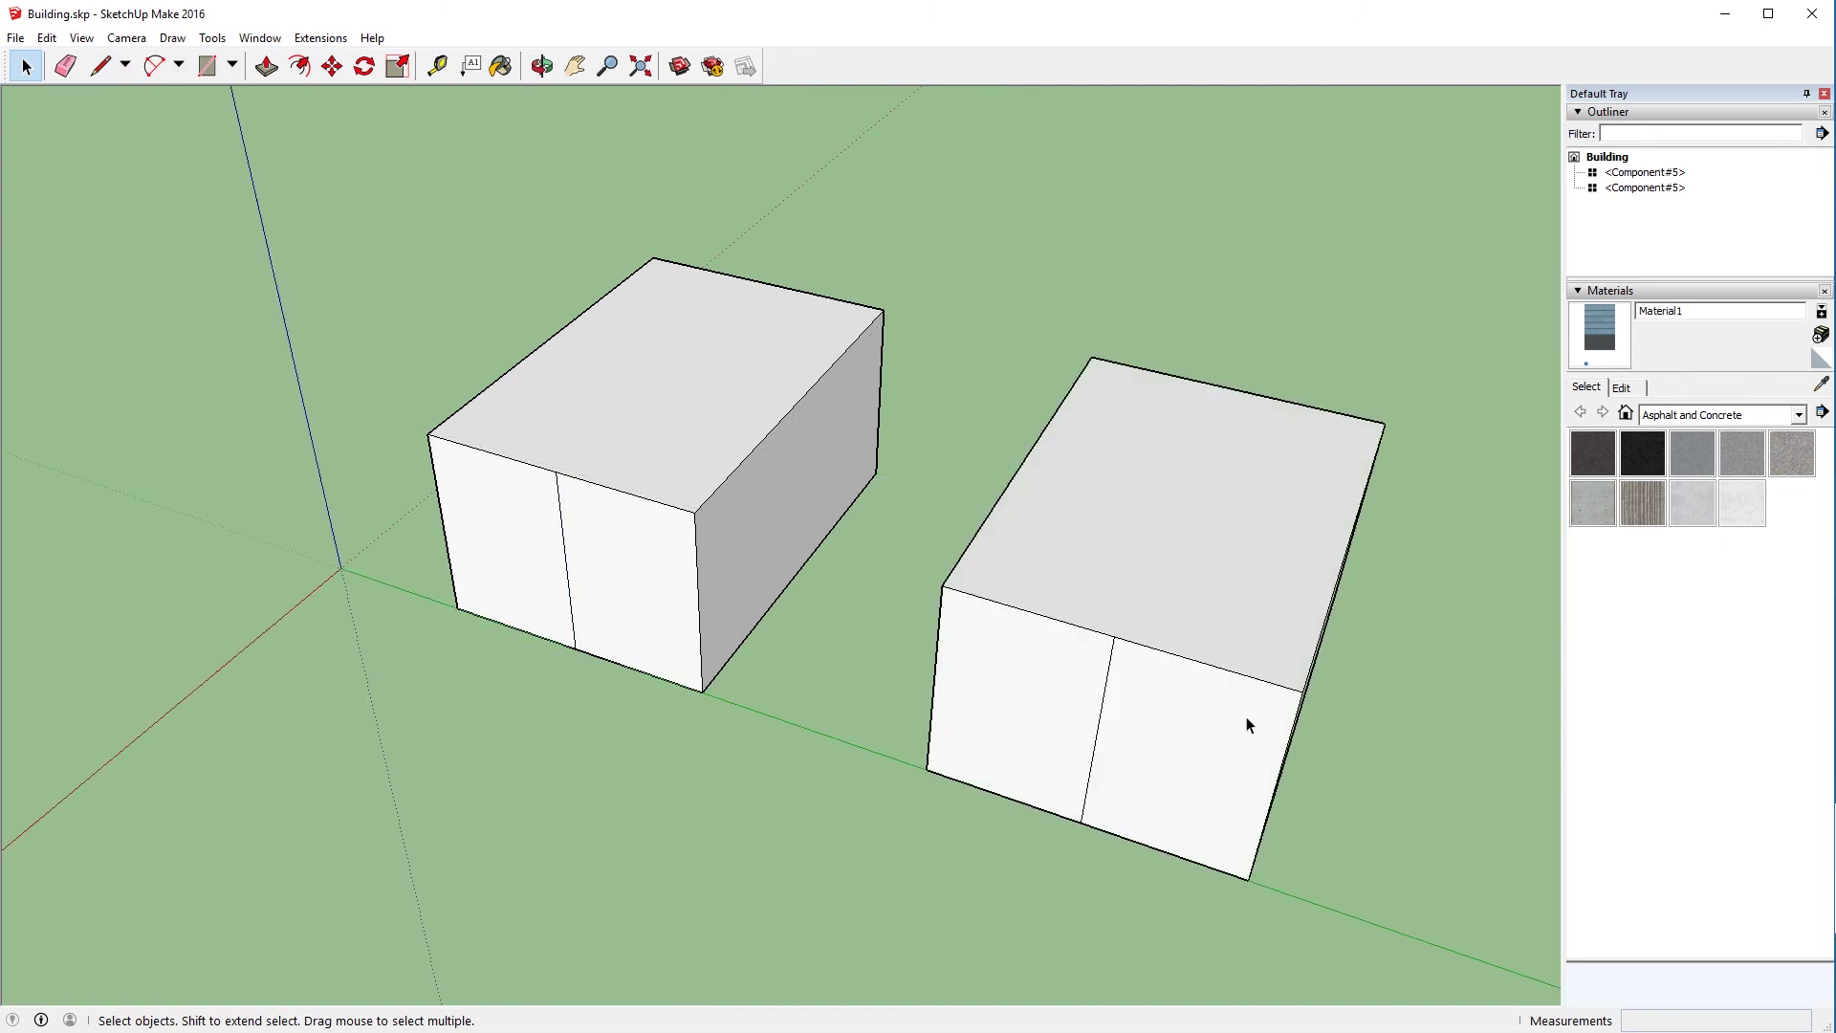